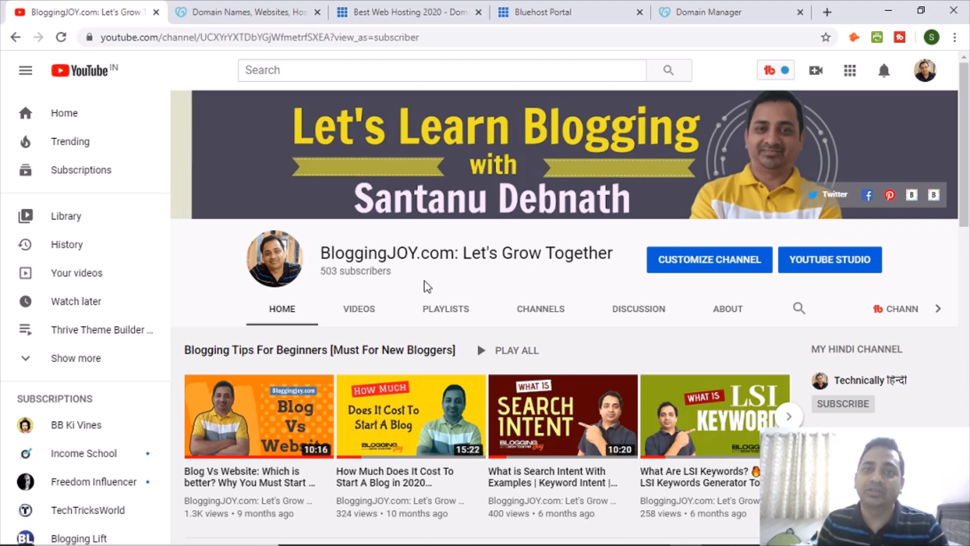
- Open wpblogging360.com in a new browser tab
left_click(827, 12)
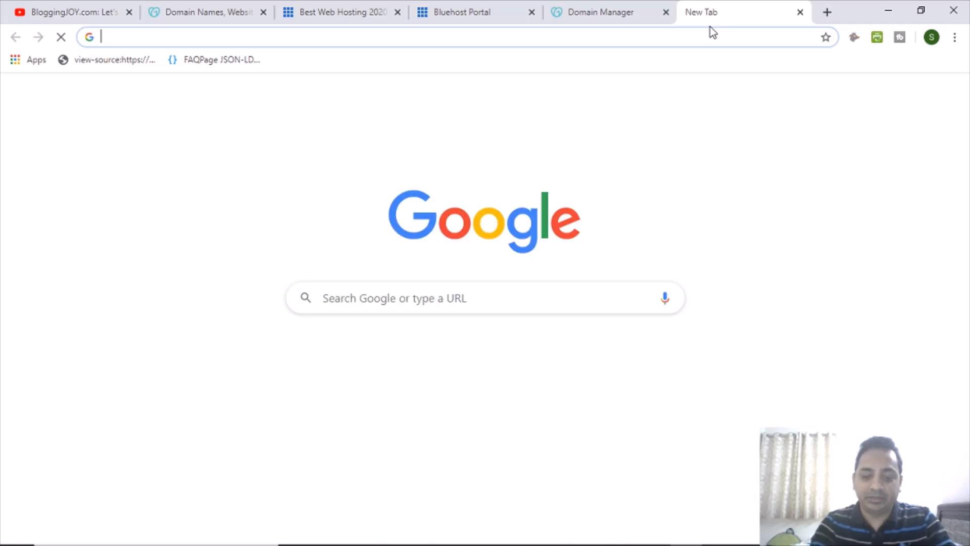
type("wpblogging")
key("Return")
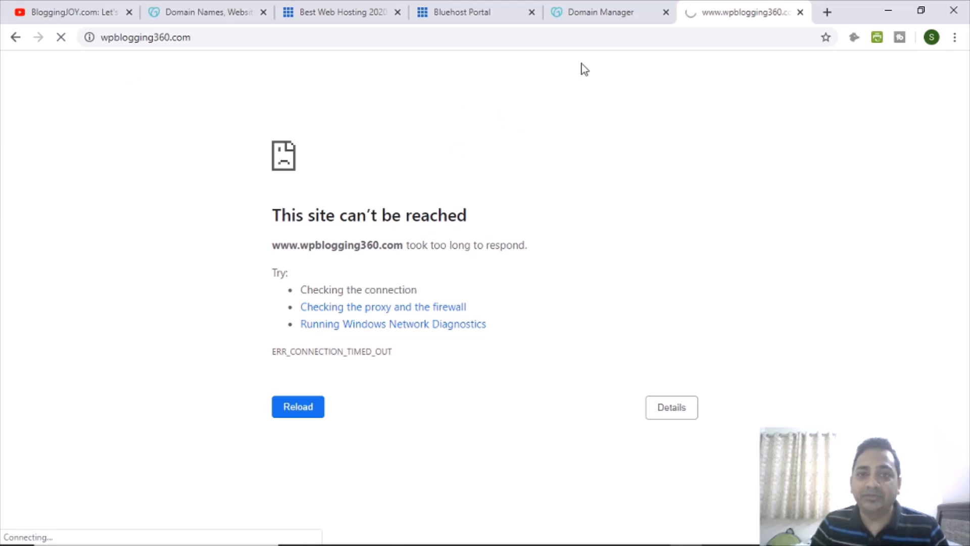
- Examine the two custom nameservers set for WPBLOGGING360.COM on its GoDaddy DNS management page
left_click(597, 20)
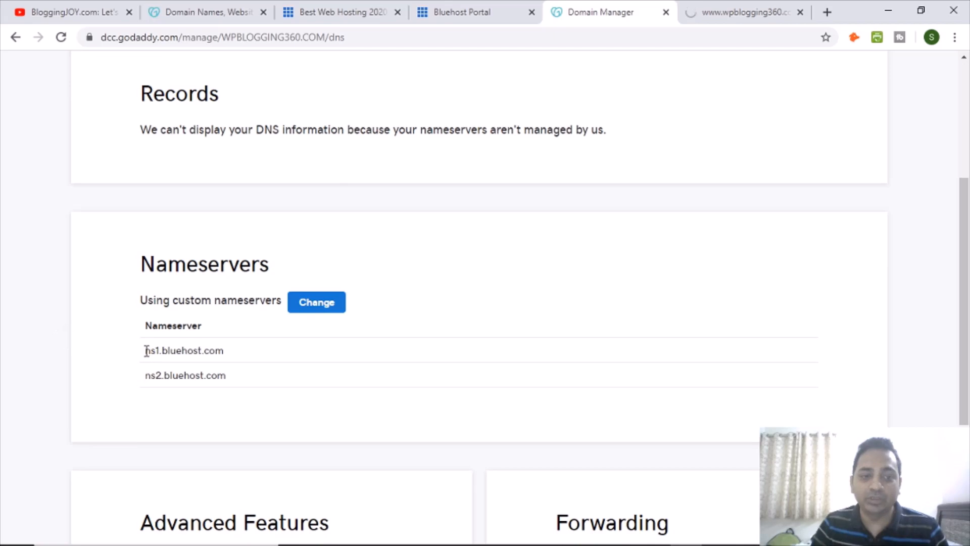
left_click_drag(146, 350, 267, 354)
left_click_drag(147, 376, 313, 379)
left_click(312, 379)
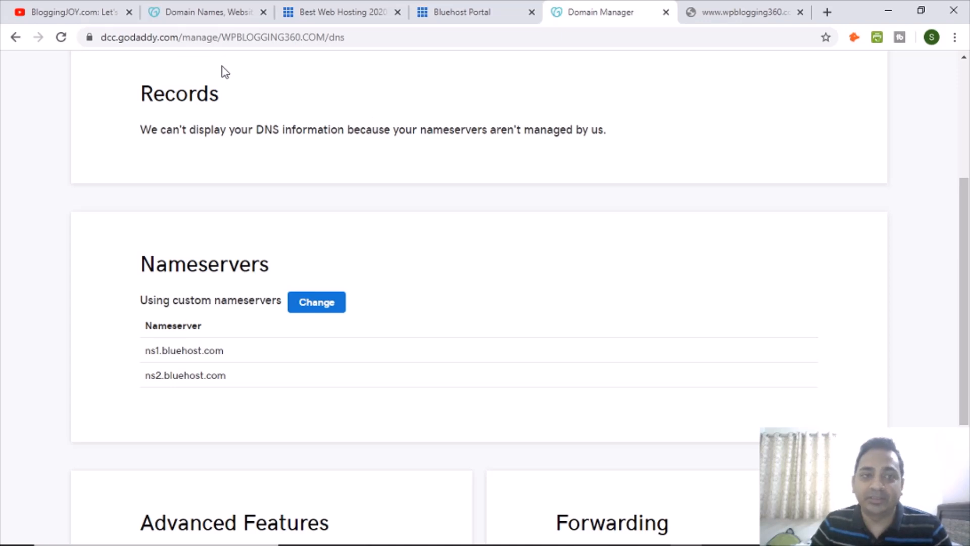
- Dismiss the feedback survey on the GoDaddy home page and highlight the free first-year domain offer on the Bluehost home page
left_click(207, 12)
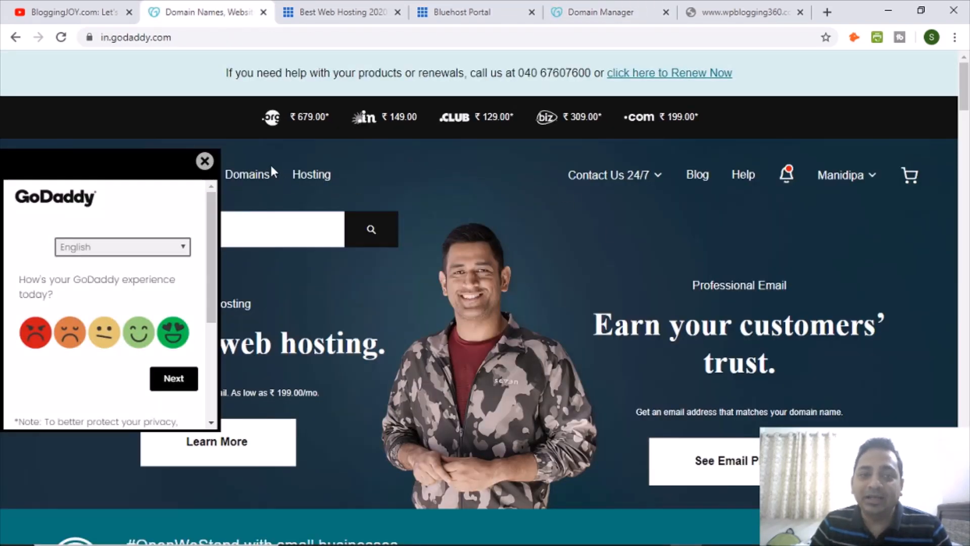
left_click(205, 161)
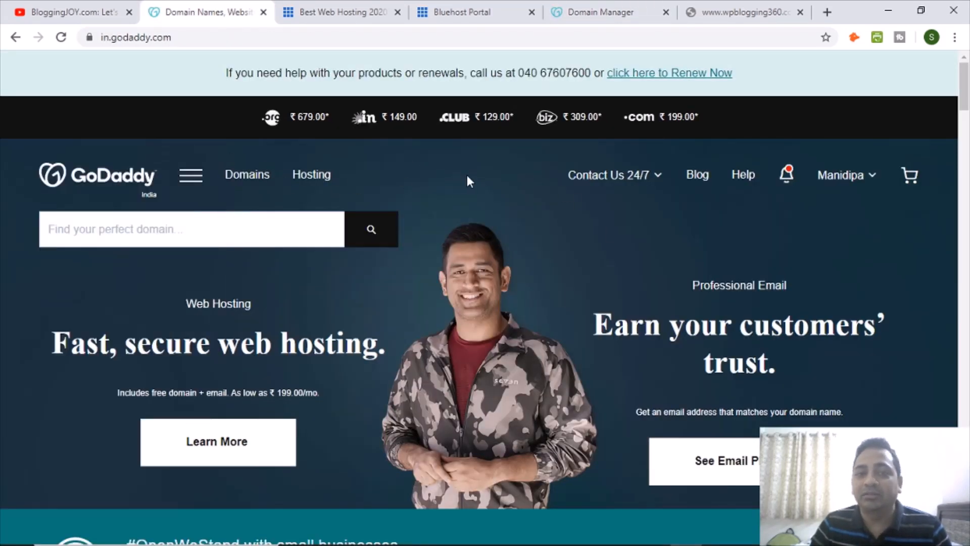
left_click(311, 14)
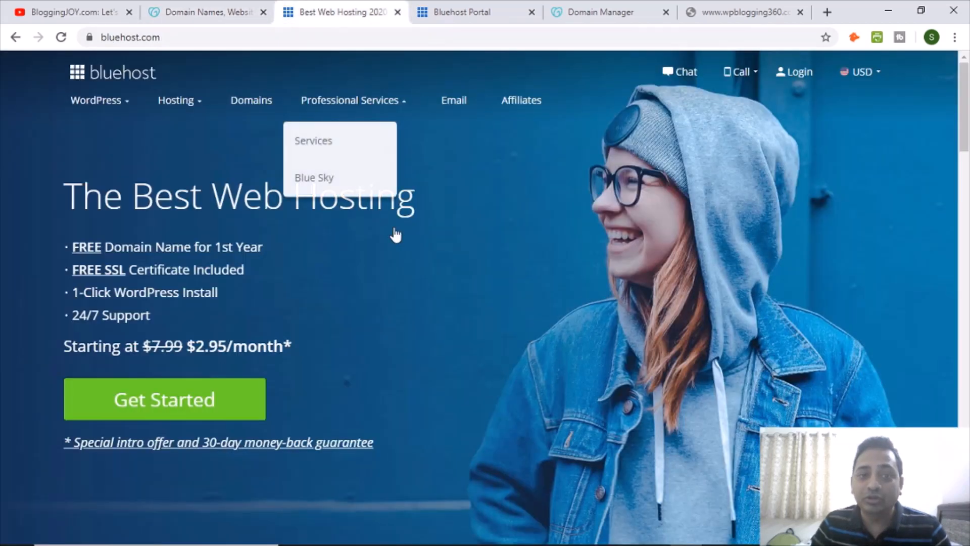
left_click_drag(266, 247, 71, 249)
left_click(225, 240)
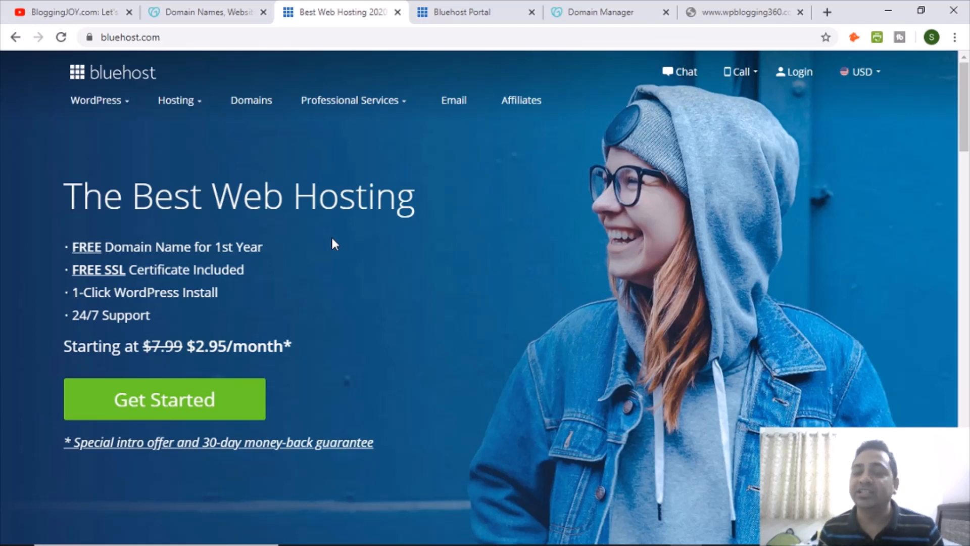
- Return to GoDaddy's Domain Manager and highlight each Bluehost nameserver entry of the domain
left_click(601, 14)
left_click_drag(145, 351, 255, 368)
left_click_drag(146, 375, 270, 383)
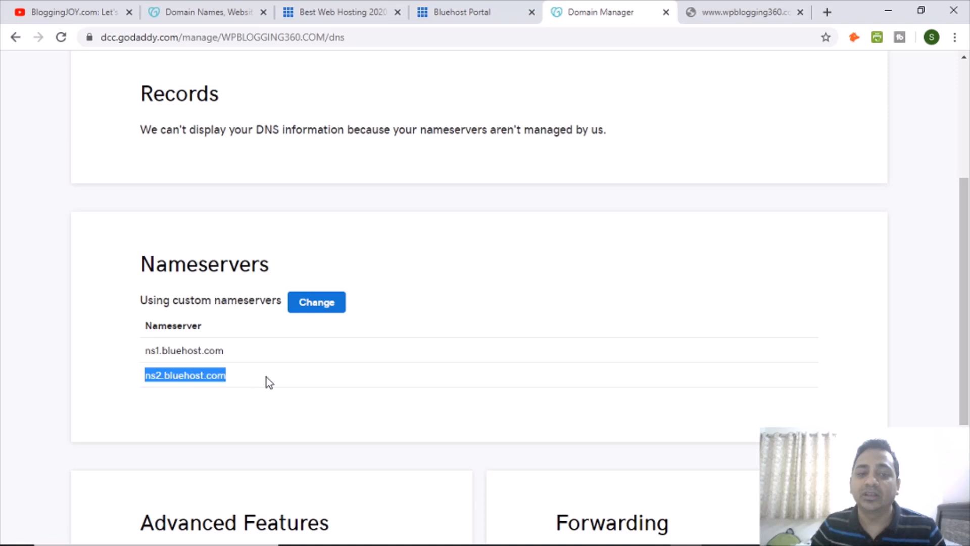
left_click(334, 374)
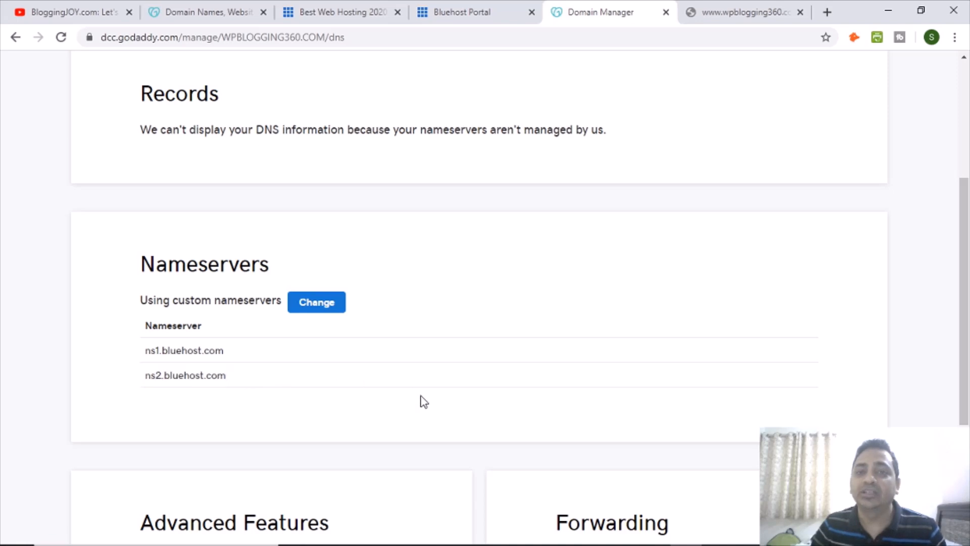
- Open leandomainsearch.com in a new browser tab and search it for available domain names containing "blogging"
left_click(214, 20)
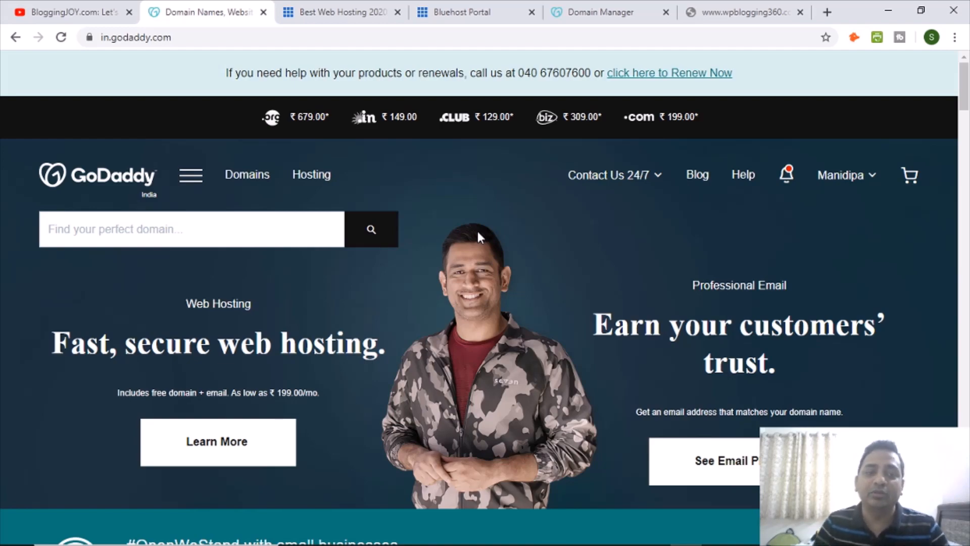
left_click(827, 12)
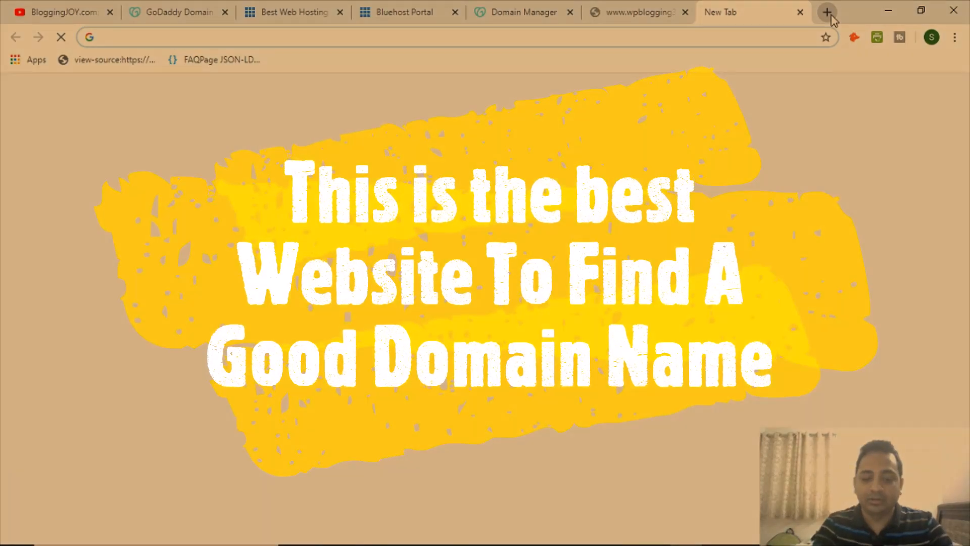
type("leandomainsearch.com")
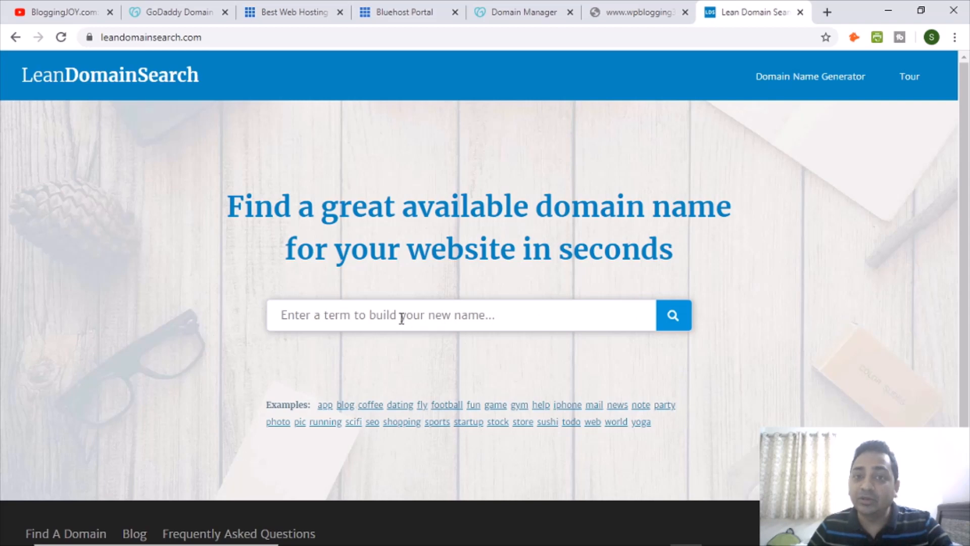
left_click(371, 318)
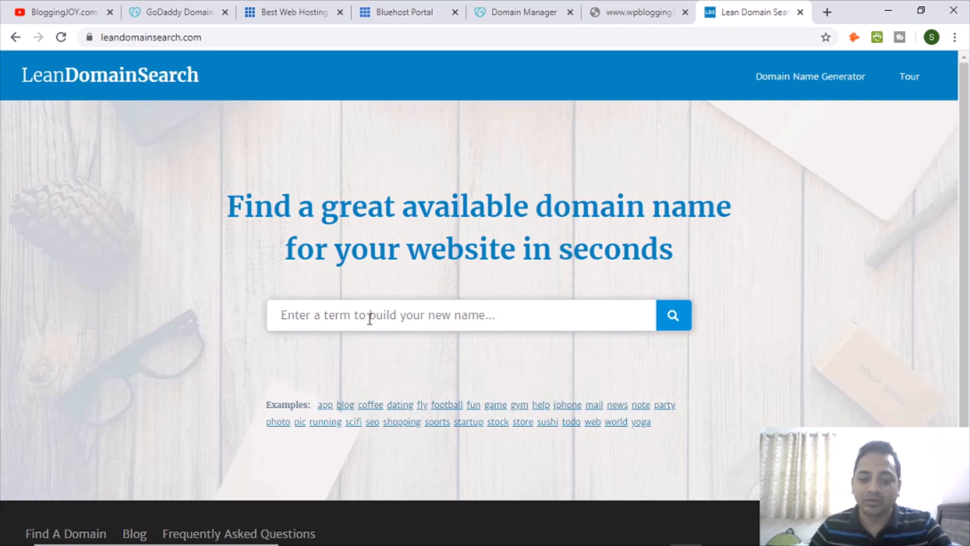
type("blogging")
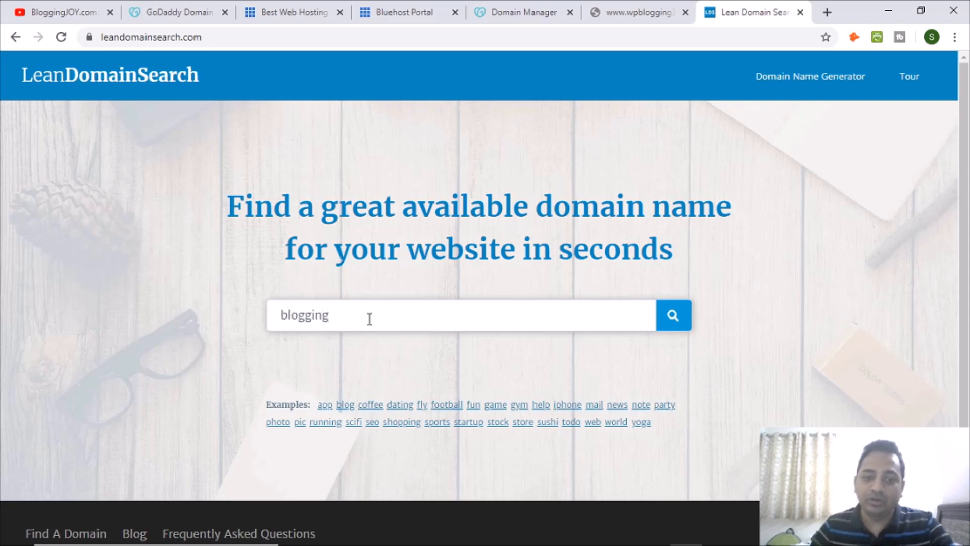
left_click(674, 316)
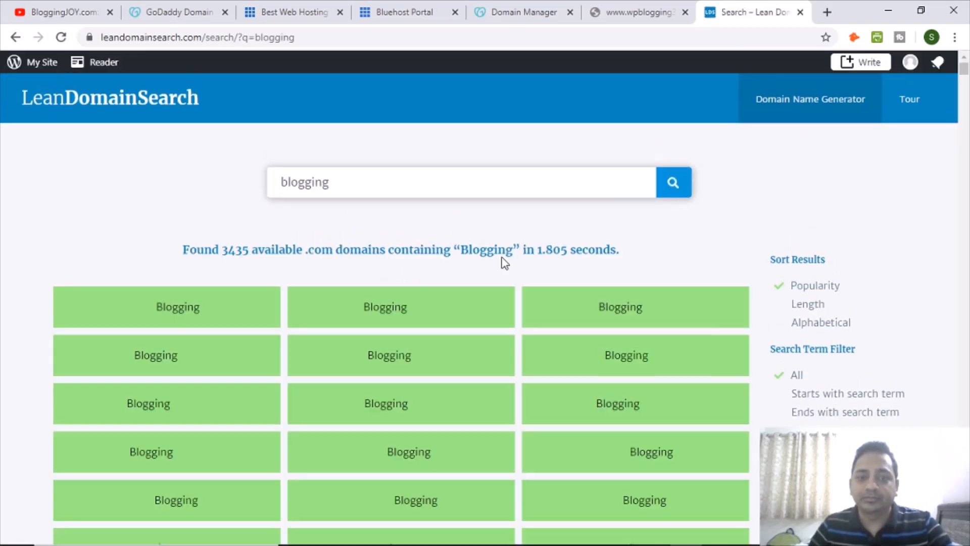
scroll(210, 325, "down", 2)
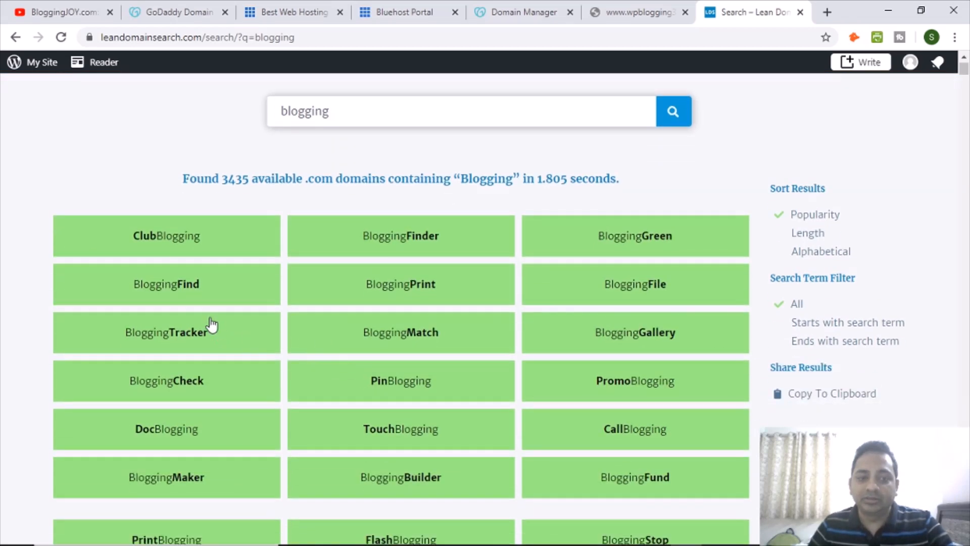
- Search GoDaddy's domain search for the name "bloggingfind"
left_click(205, 13)
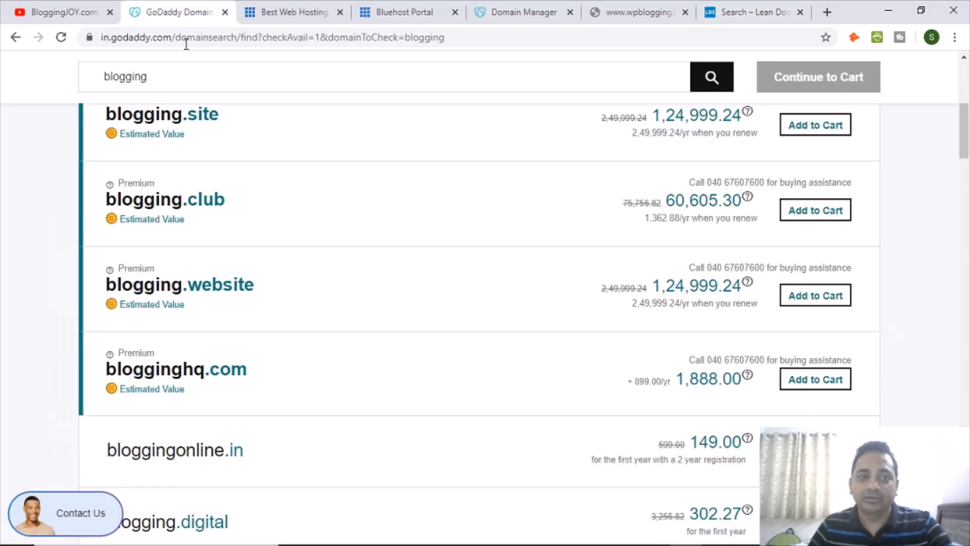
left_click(166, 77)
type("find")
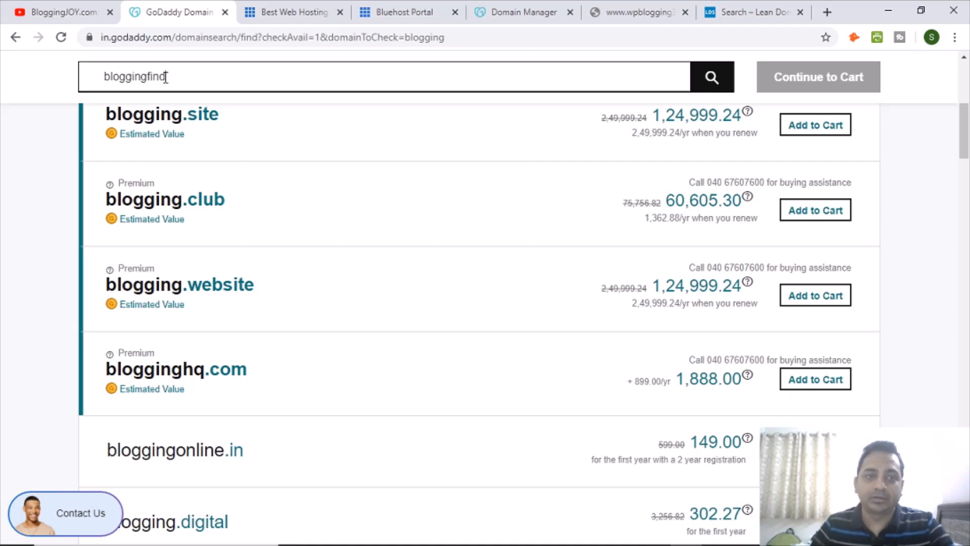
left_click(710, 88)
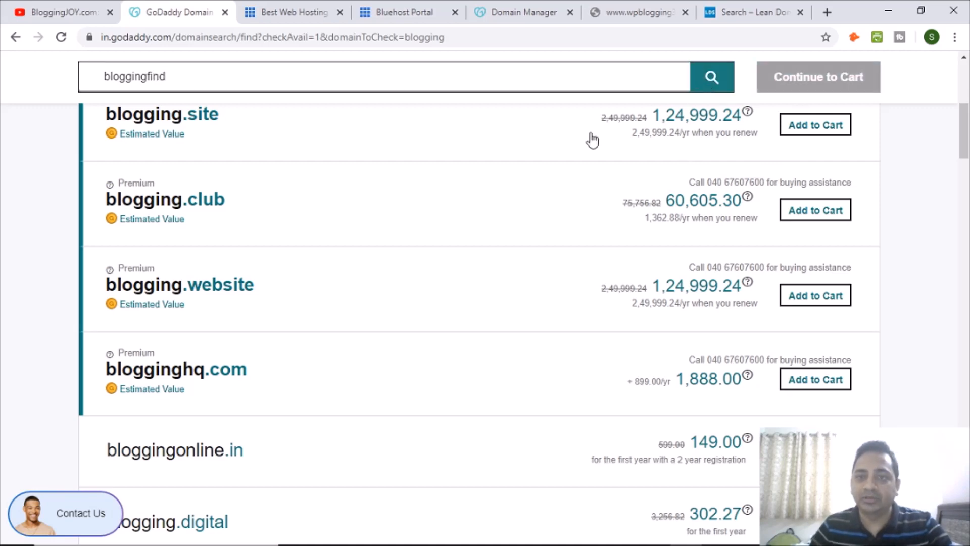
- Browse more "blogging" name suggestions on Lean Domain Search and review the GoDaddy availability and offers for bloggingfind
left_click(737, 13)
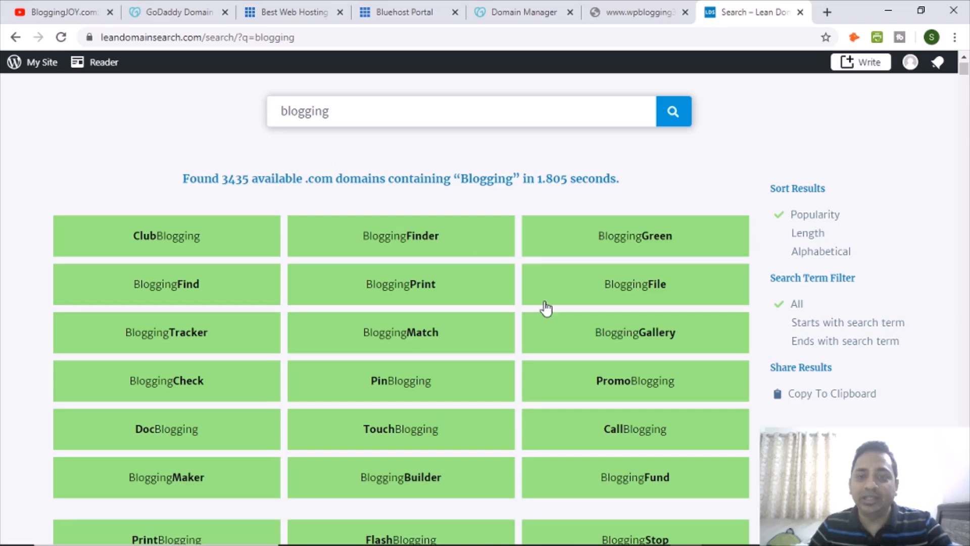
scroll(545, 307, "down", 7)
scroll(547, 335, "down", 3)
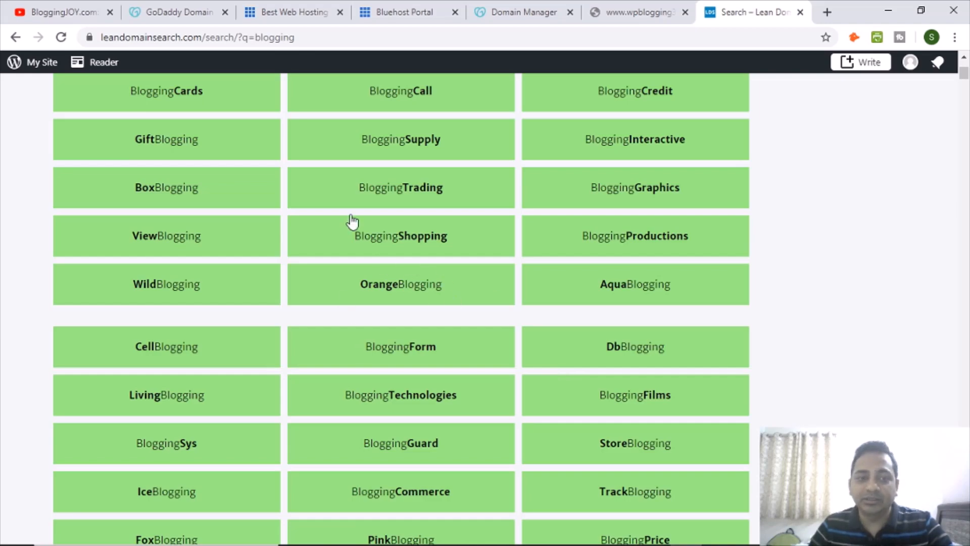
scroll(350, 219, "up", 3)
left_click(166, 11)
scroll(476, 257, "up", 10)
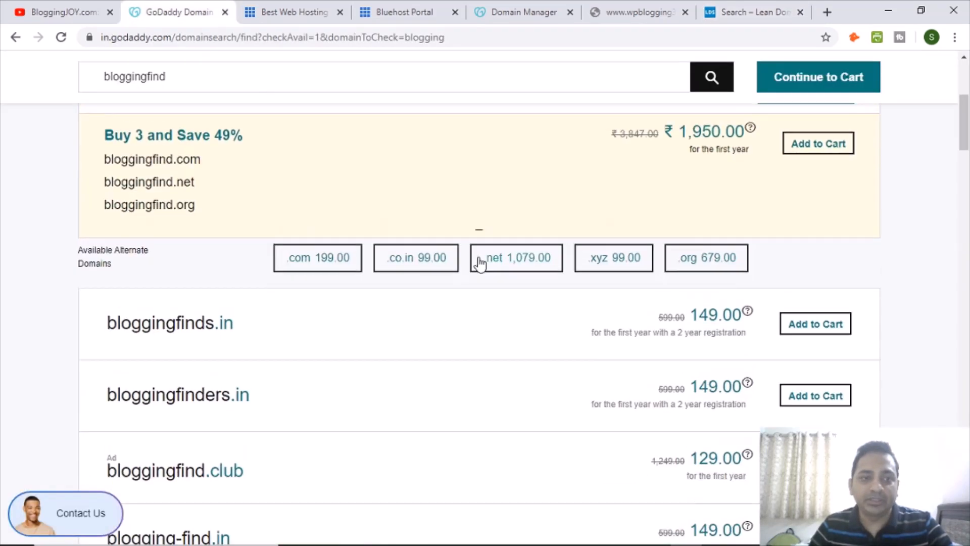
scroll(480, 265, "down", 2)
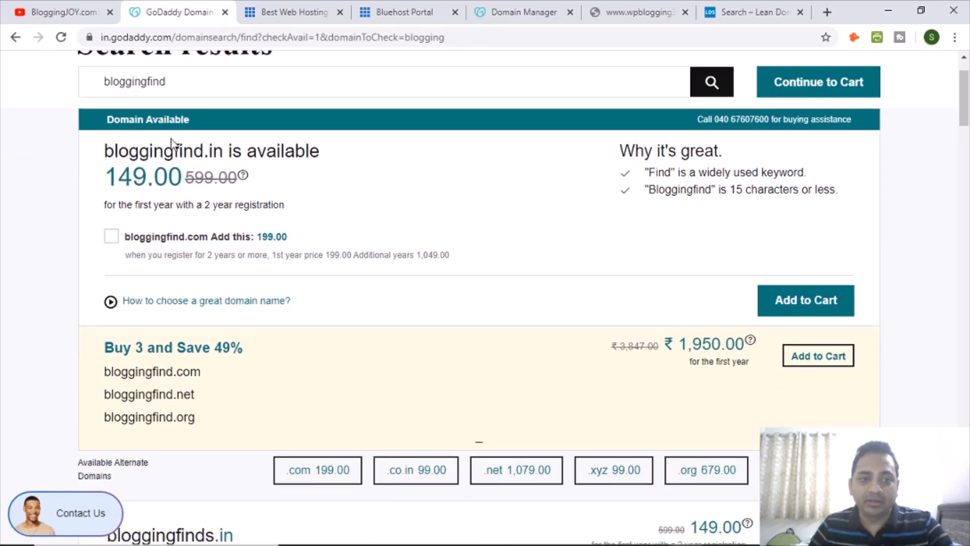
scroll(531, 199, "down", 3)
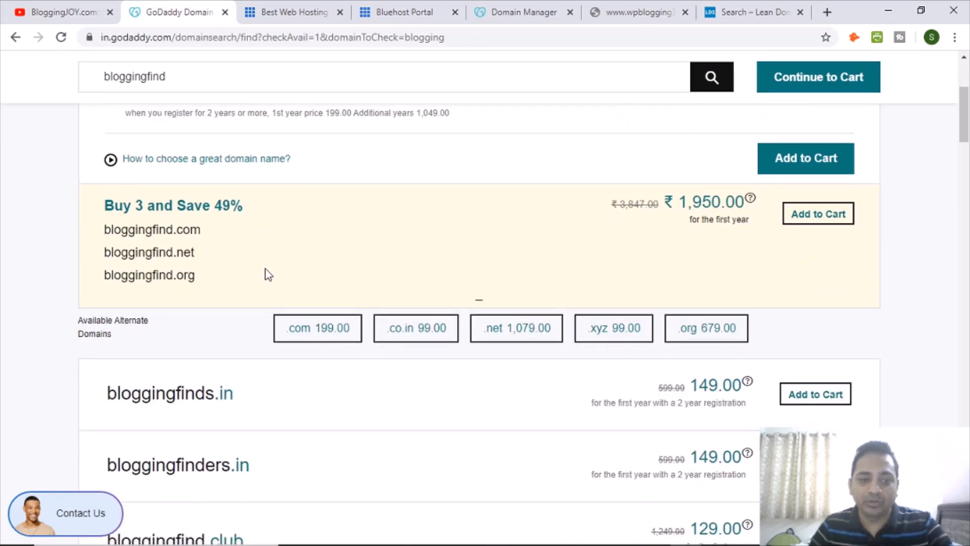
scroll(268, 275, "up", 5)
- Search GoDaddy for bloggingfind.com and check its first-year price and required registration term
left_click(181, 157)
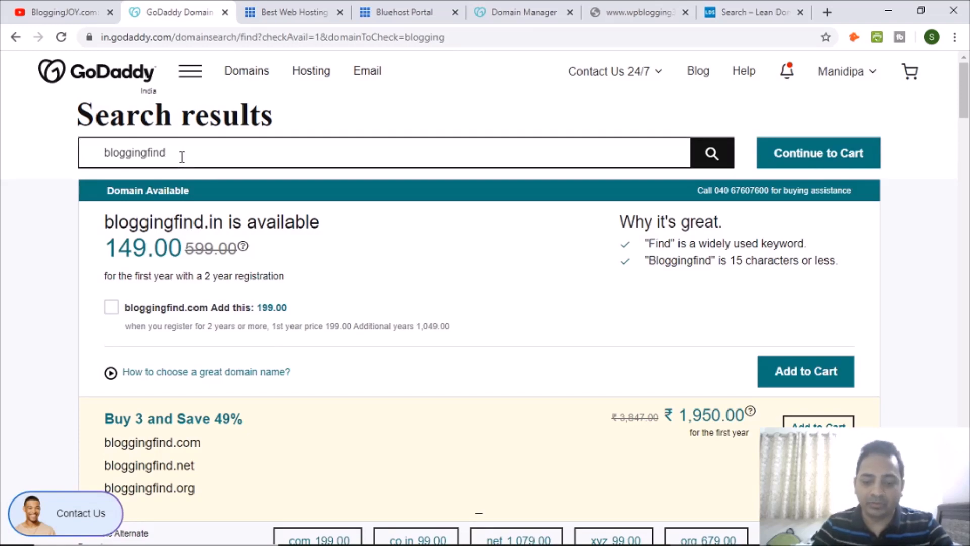
type(".com")
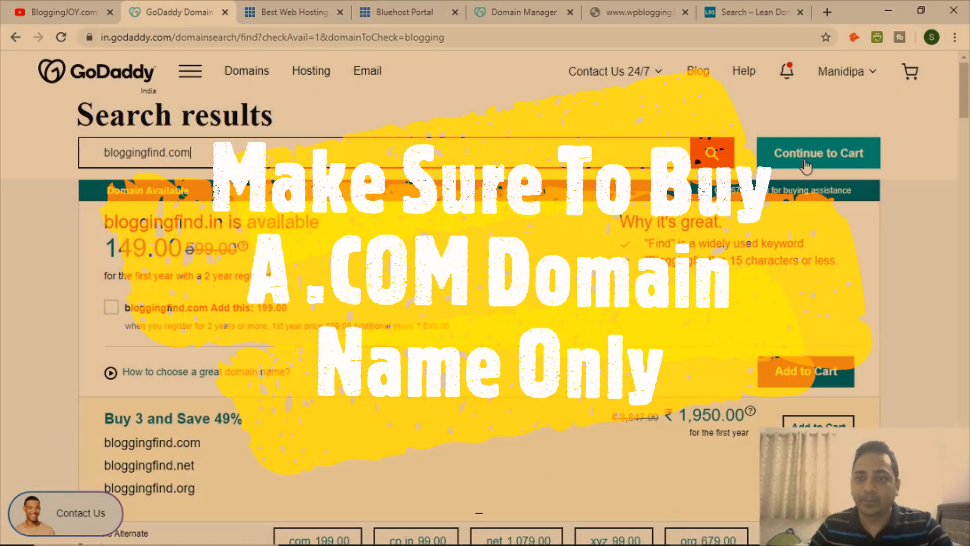
left_click(806, 166)
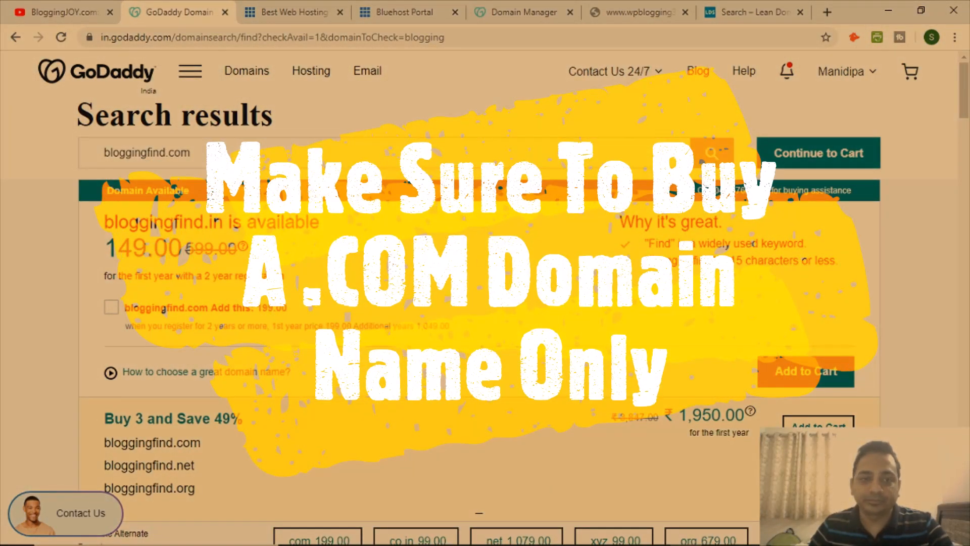
left_click(708, 152)
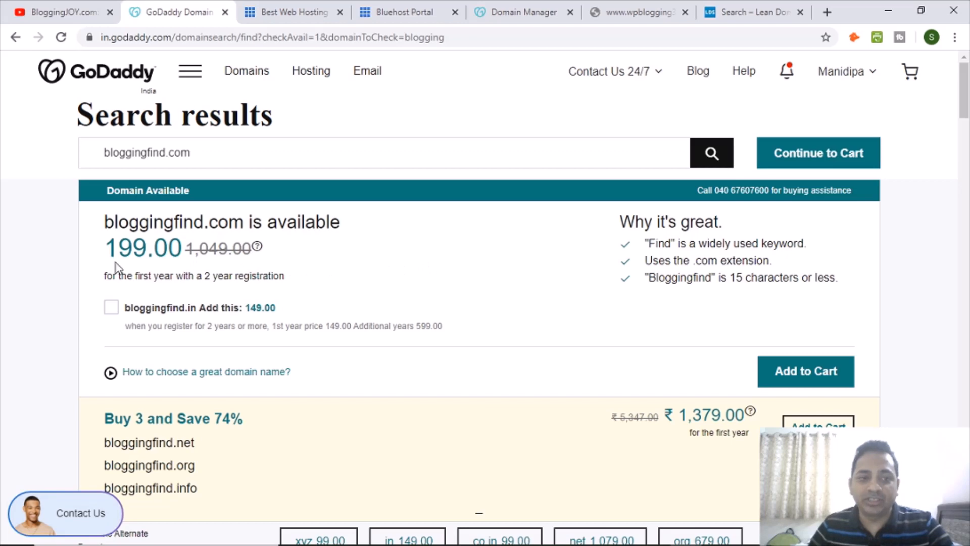
left_click_drag(114, 250, 180, 251)
left_click(180, 274)
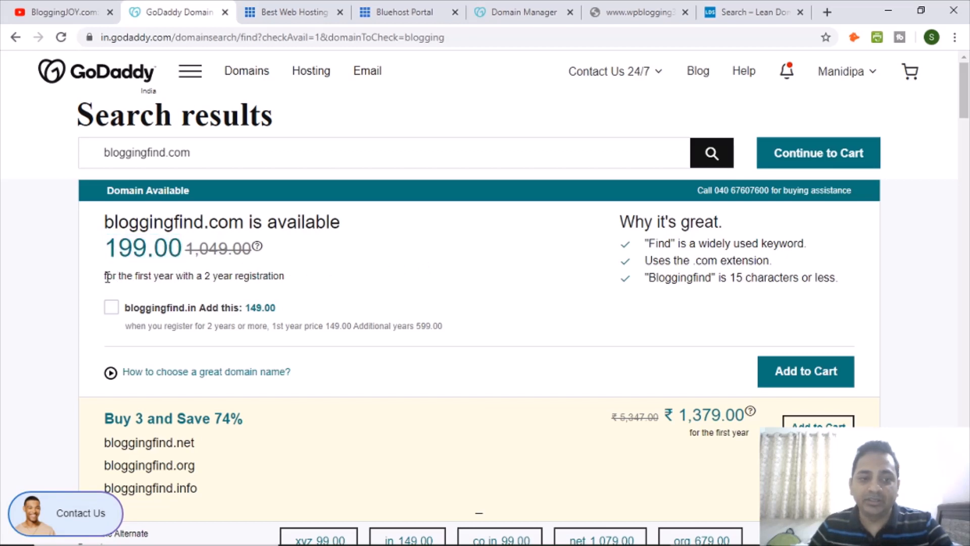
left_click_drag(108, 282, 331, 277)
left_click(349, 275)
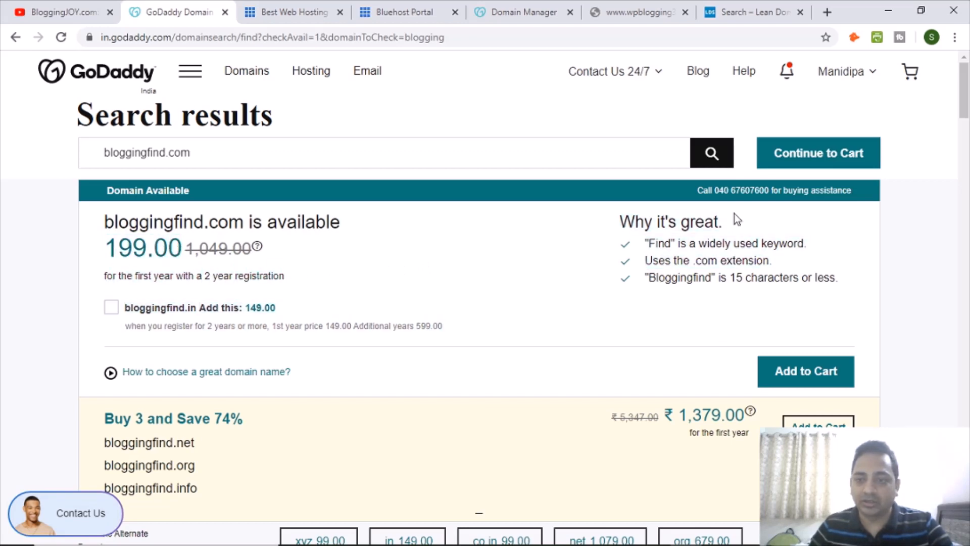
- Continue towards the cart with bloggingfind.com and view the details of the Privacy Protection plan
left_click(787, 161)
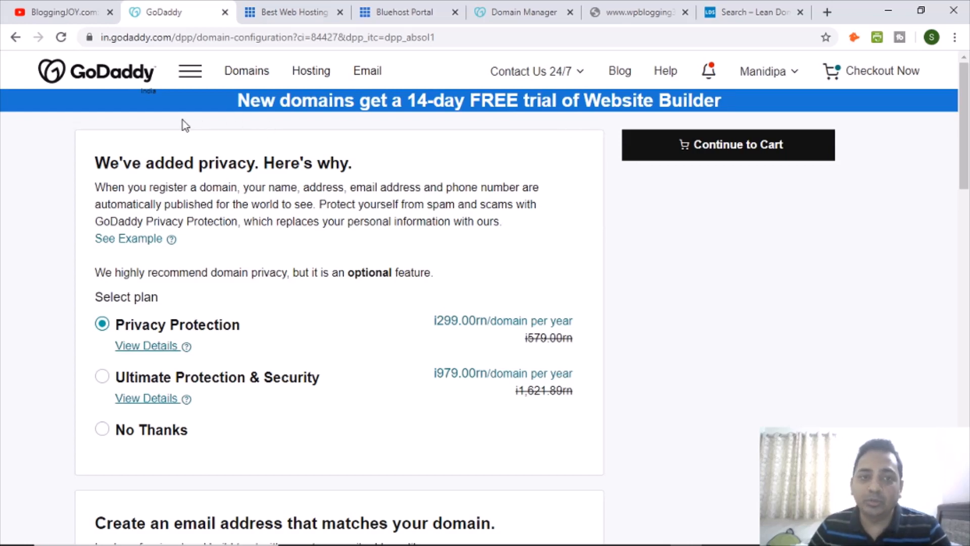
scroll(537, 250, "down", 2)
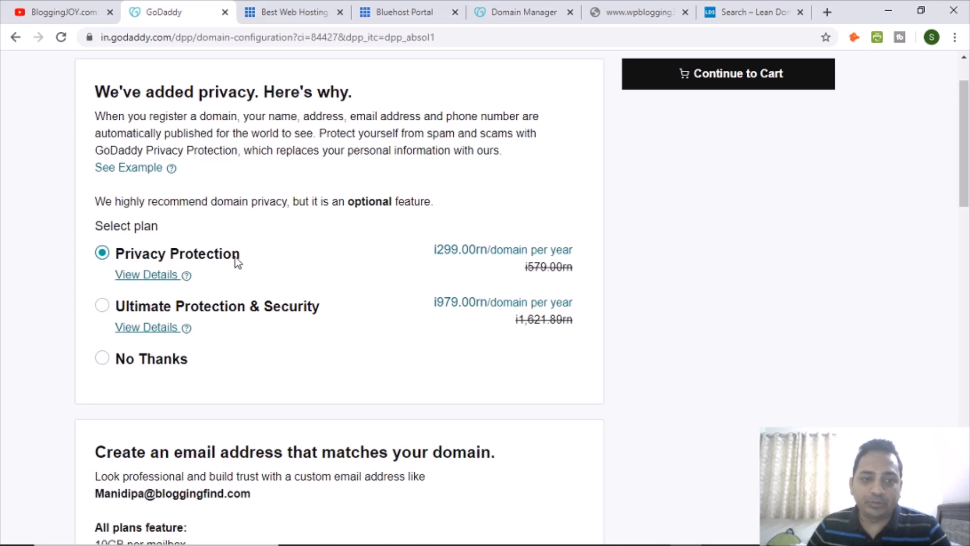
left_click(156, 275)
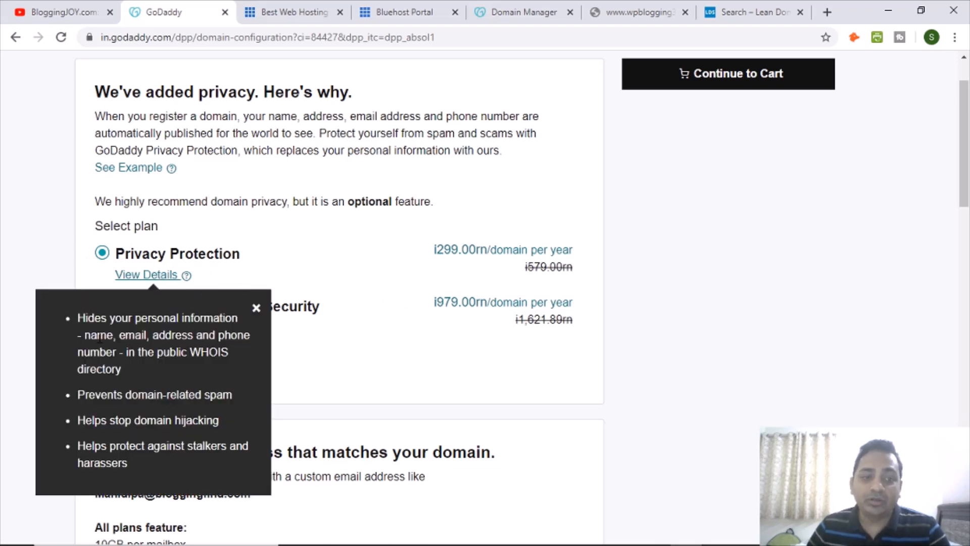
scroll(350, 277, "up", 2)
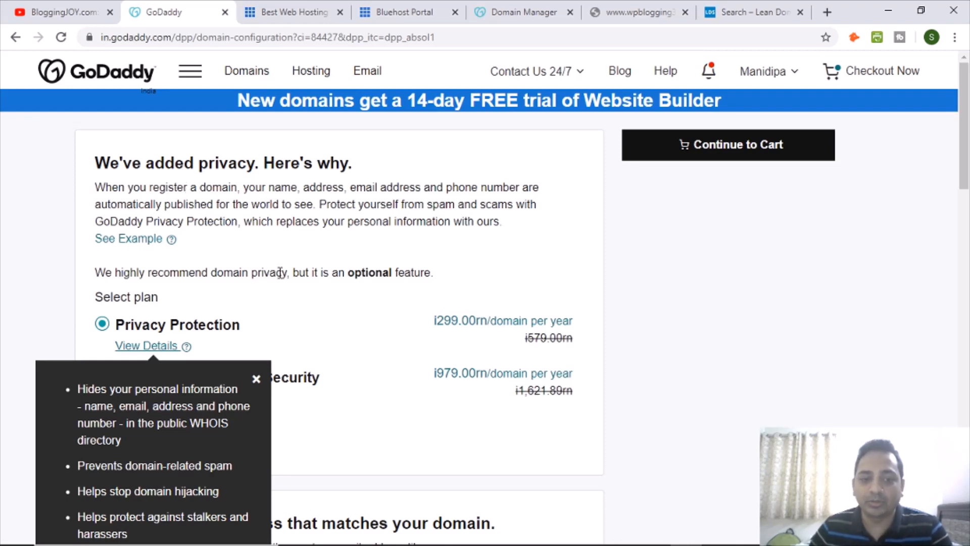
- Close the Privacy Protection details and decline domain privacy by choosing No Thanks as the plan
scroll(280, 273, "down", 1)
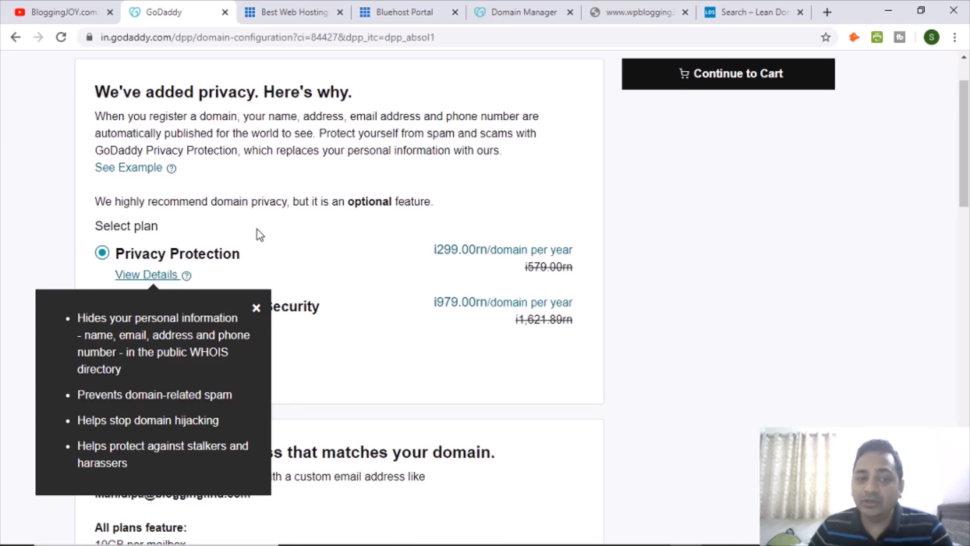
left_click(256, 309)
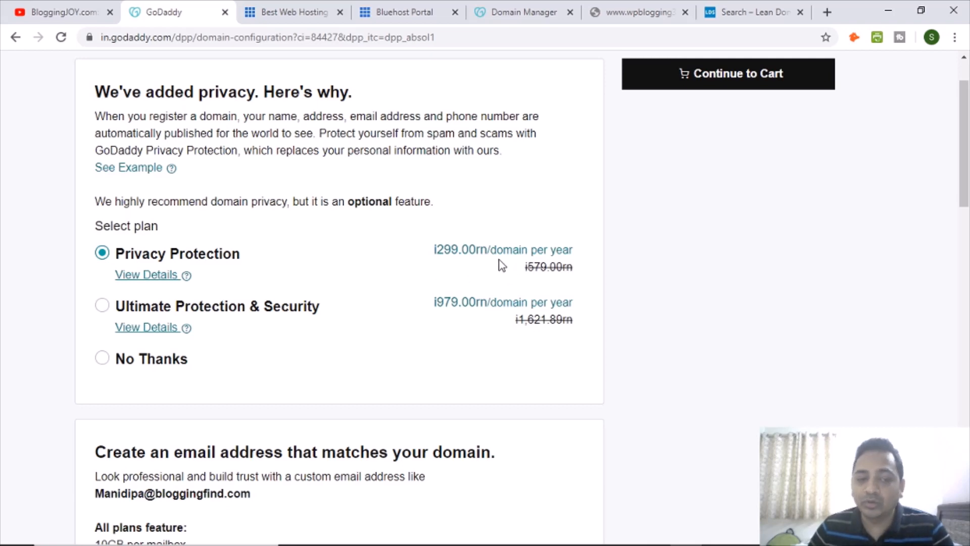
left_click(102, 358)
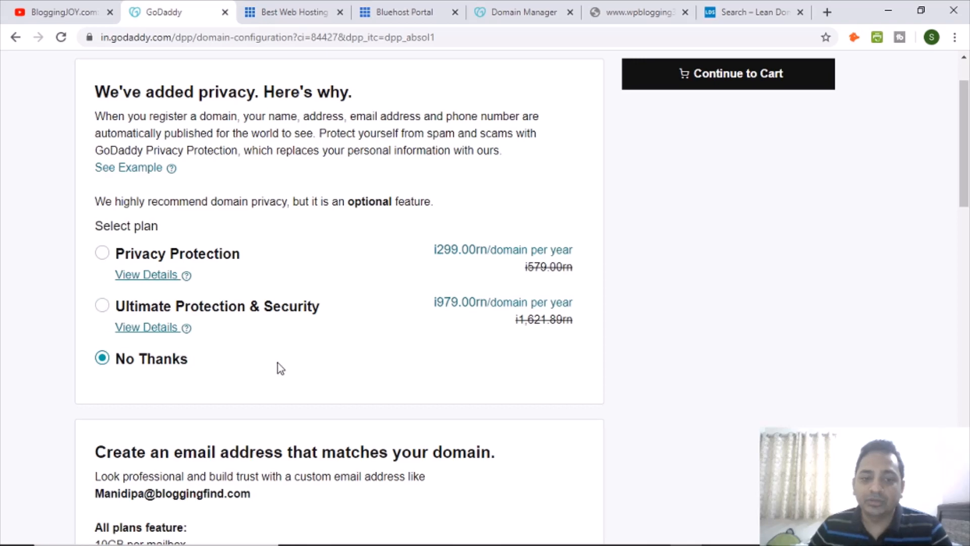
- Set the domain-matching email offer to No Thanks and continue to the cart
scroll(496, 372, "down", 2)
scroll(497, 373, "down", 12)
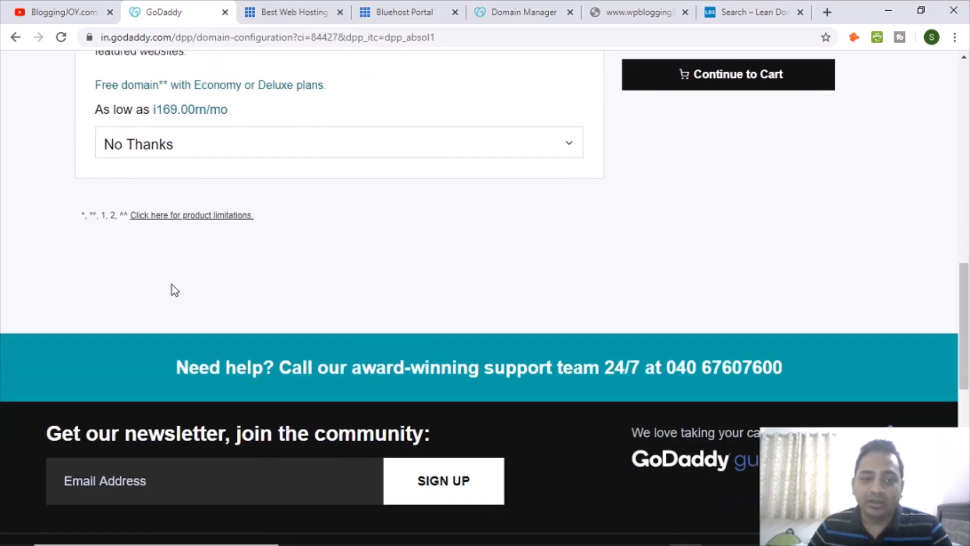
scroll(162, 169, "up", 8)
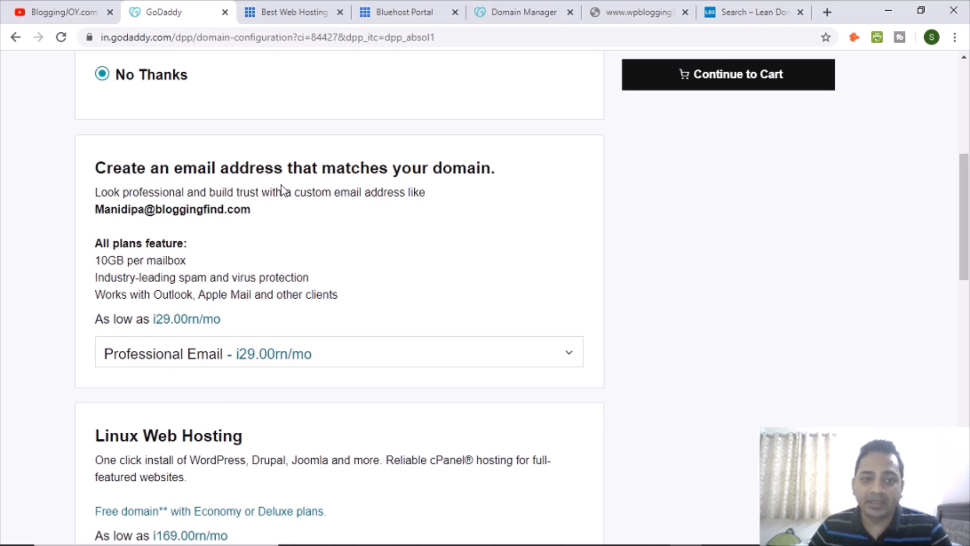
left_click(384, 366)
left_click(179, 394)
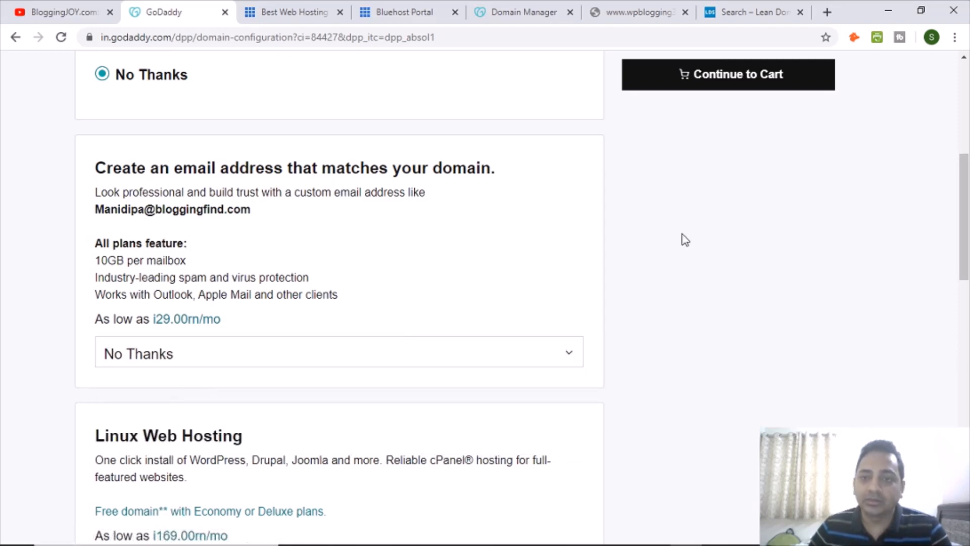
left_click(710, 83)
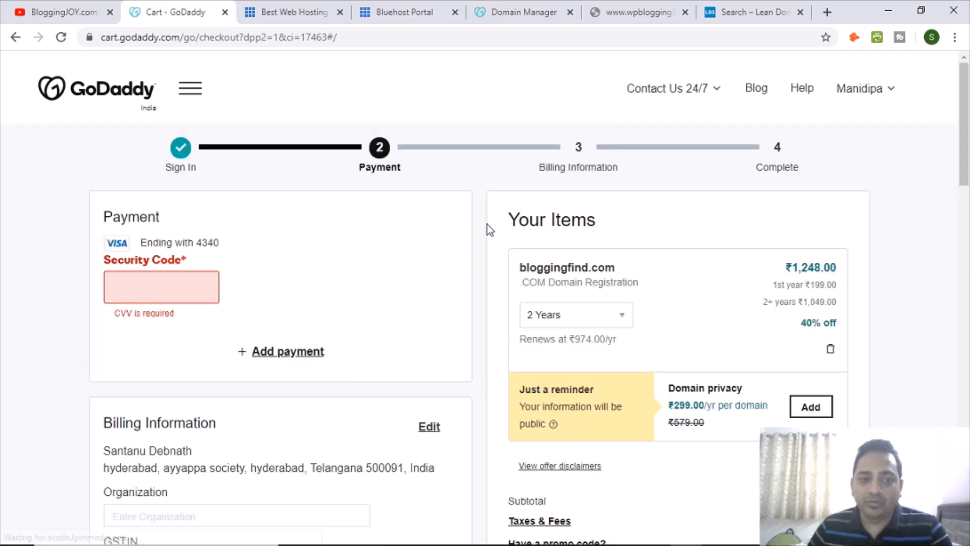
- Compare the cart price of bloggingfind.com for a 1 Year term with 2 Years, leaving the term at 2 Years
scroll(489, 227, "down", 1)
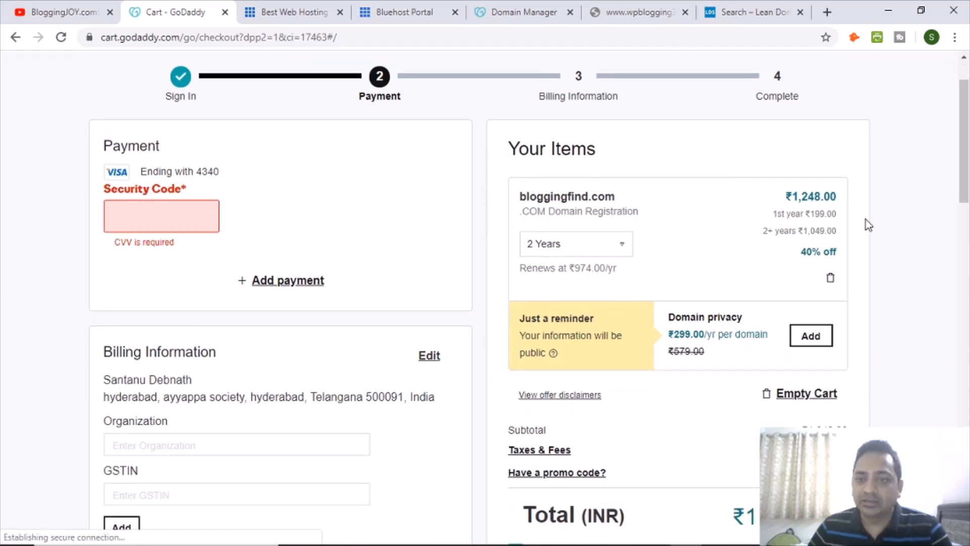
scroll(858, 222, "down", 1)
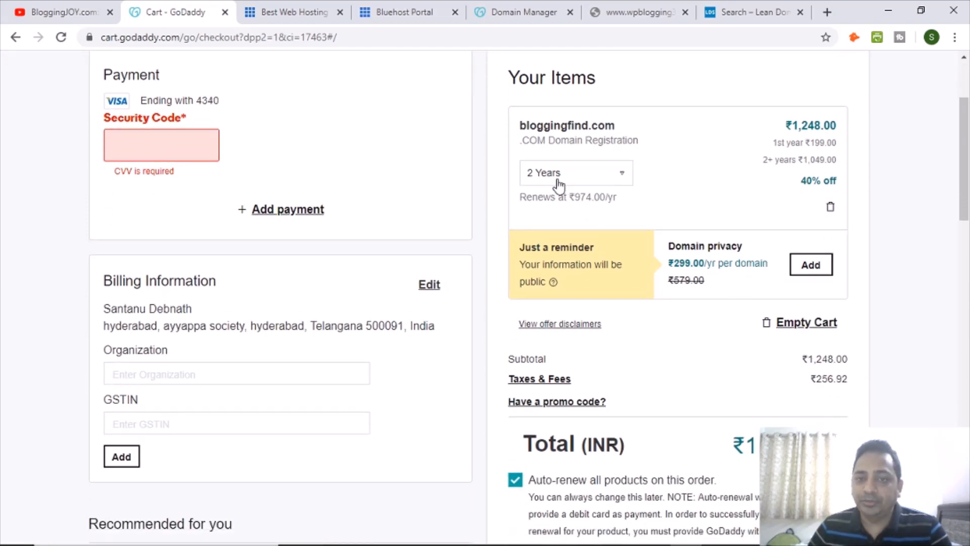
scroll(880, 299, "down", 1)
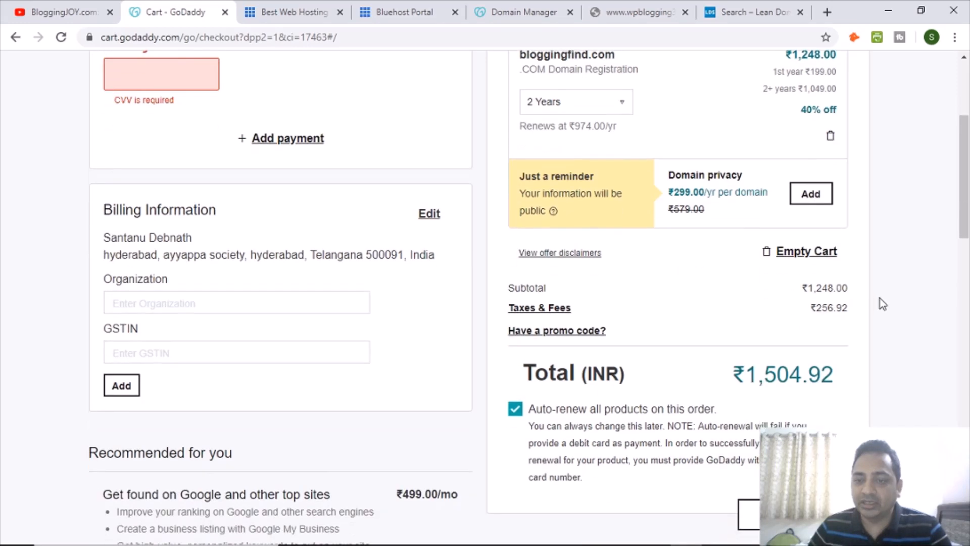
scroll(751, 305, "up", 1)
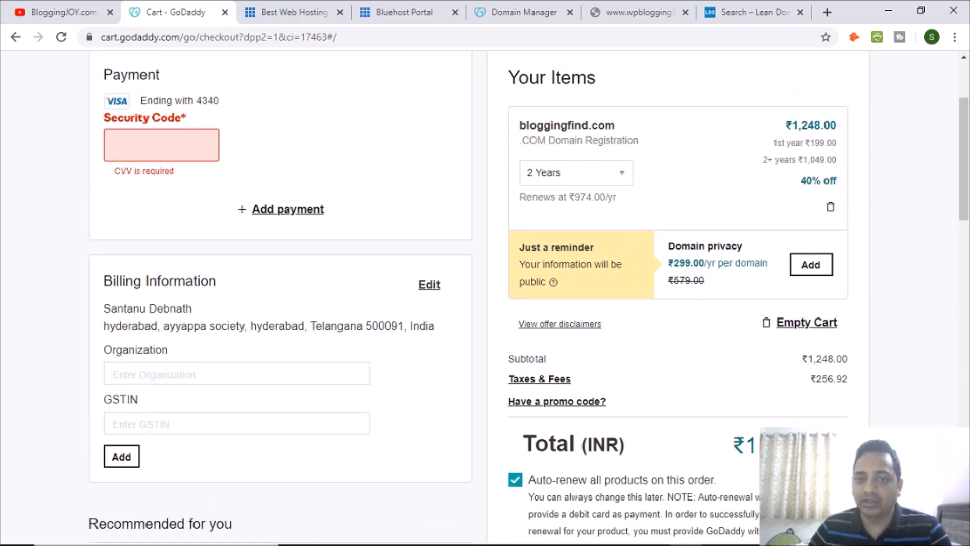
left_click(548, 178)
left_click(547, 202)
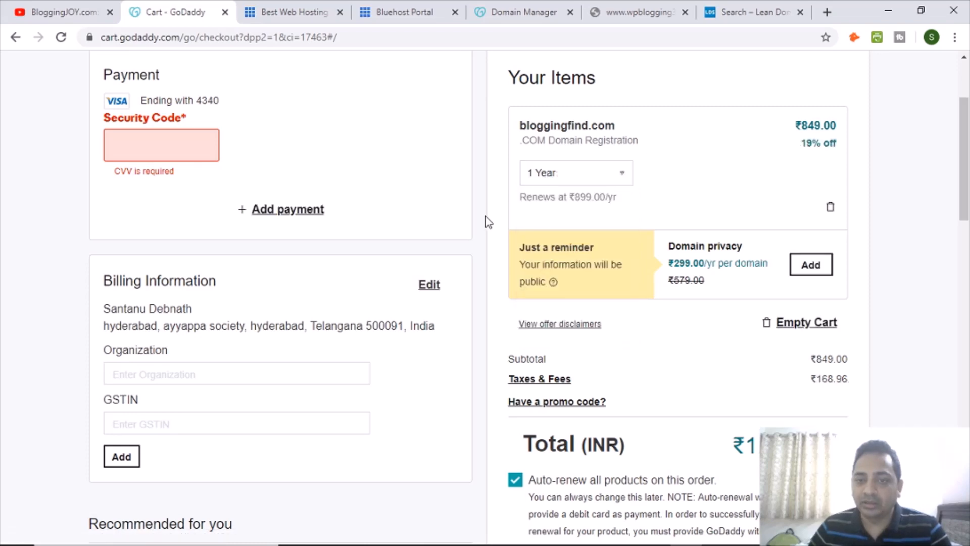
left_click(562, 182)
left_click(545, 241)
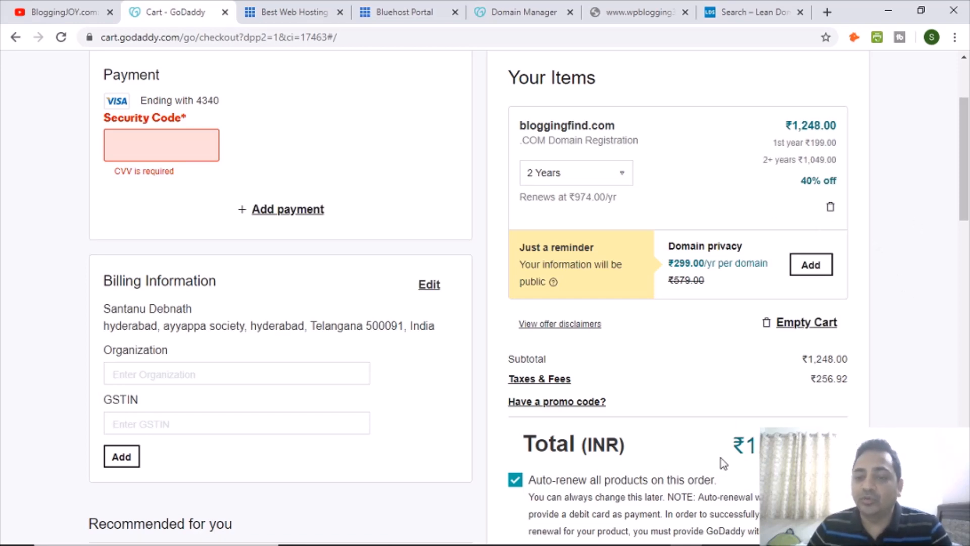
- Check the order total in the cart, including the subtotal and the taxes and fees
left_click_drag(738, 445, 788, 444)
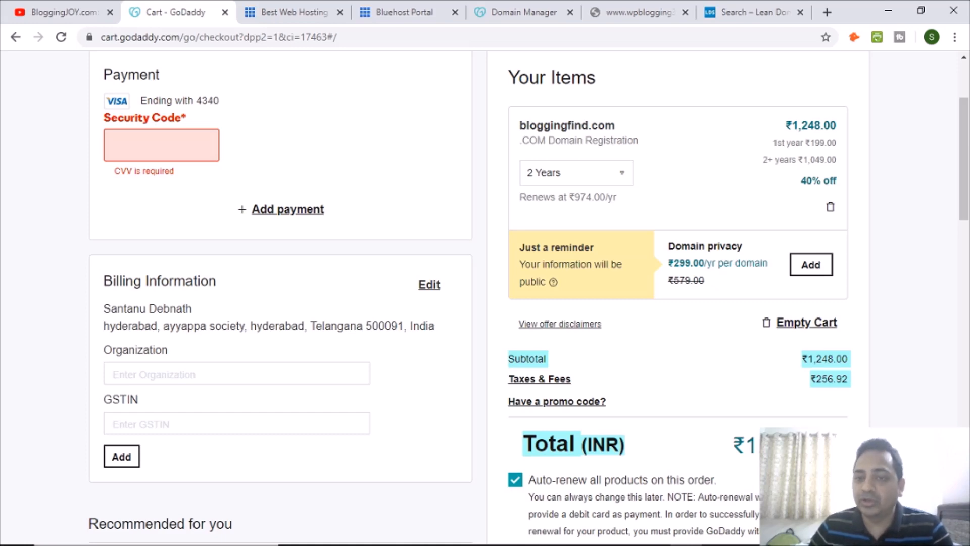
left_click(734, 447)
scroll(528, 298, "down", 3)
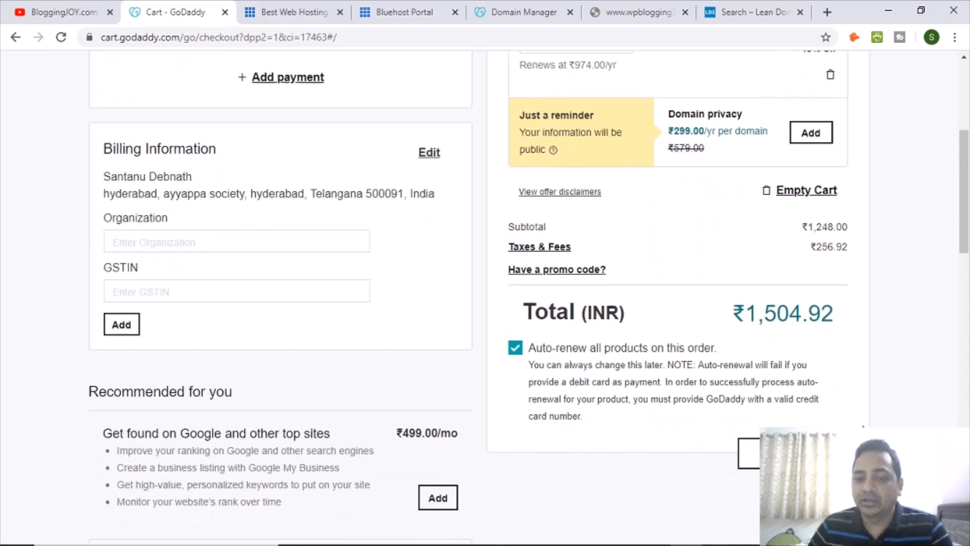
scroll(528, 298, "up", 3)
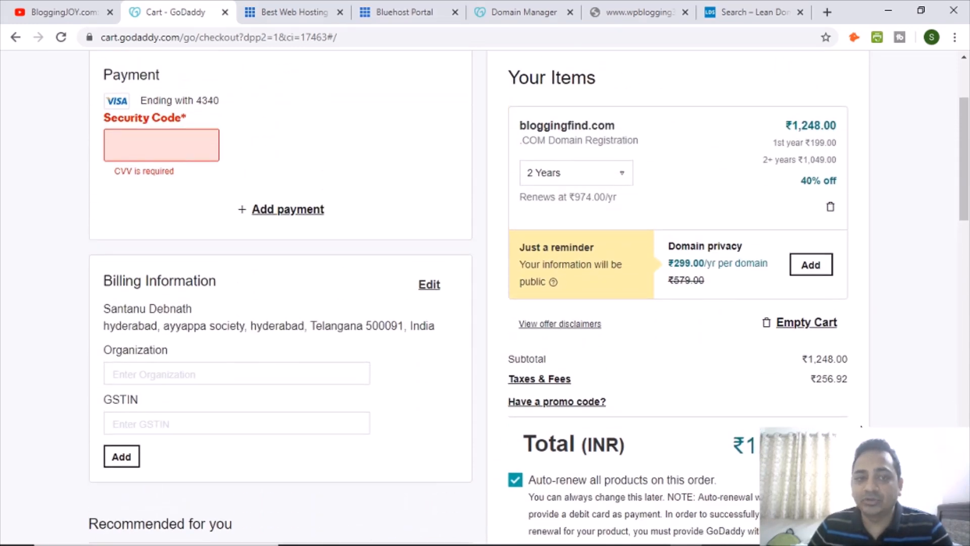
- Start adding a payment method and review the payment options offered for India
left_click(293, 212)
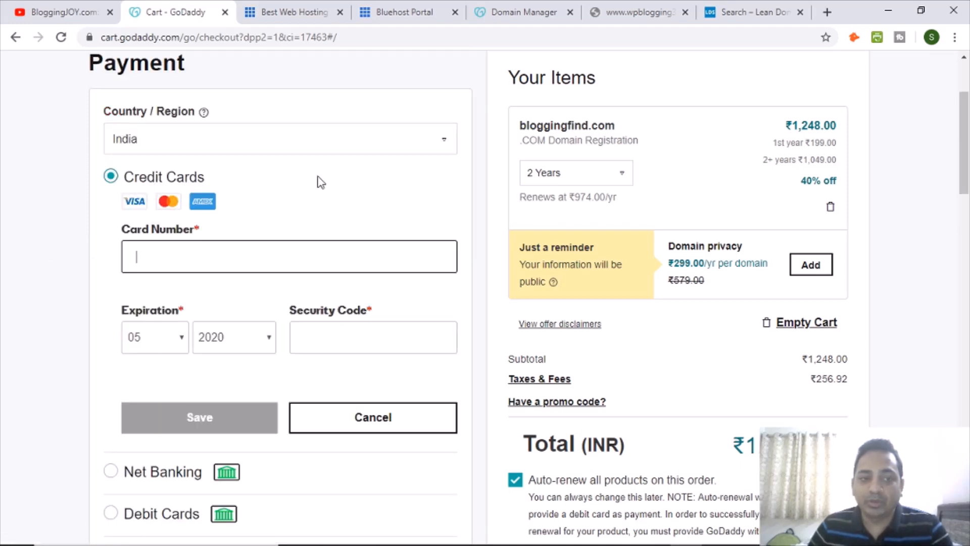
scroll(231, 221, "down", 4)
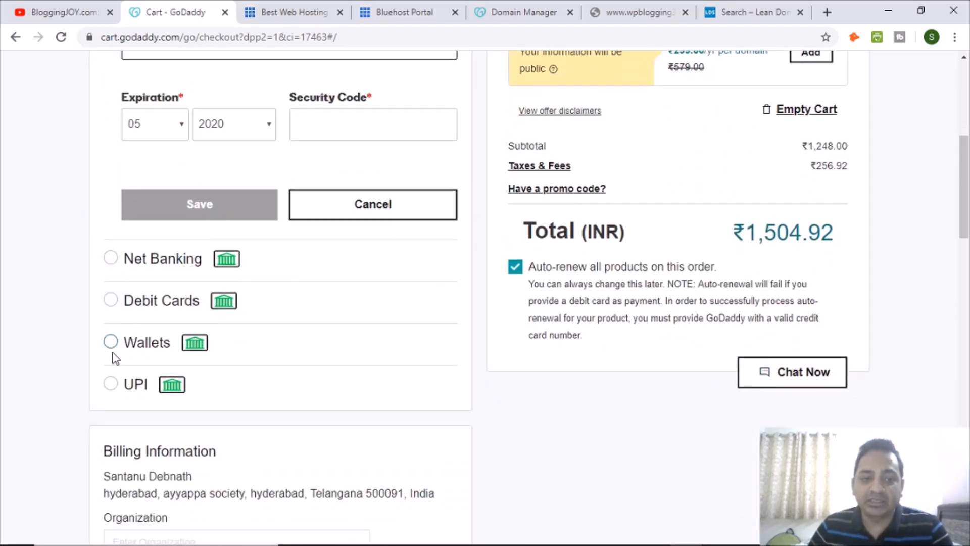
scroll(387, 398, "up", 3)
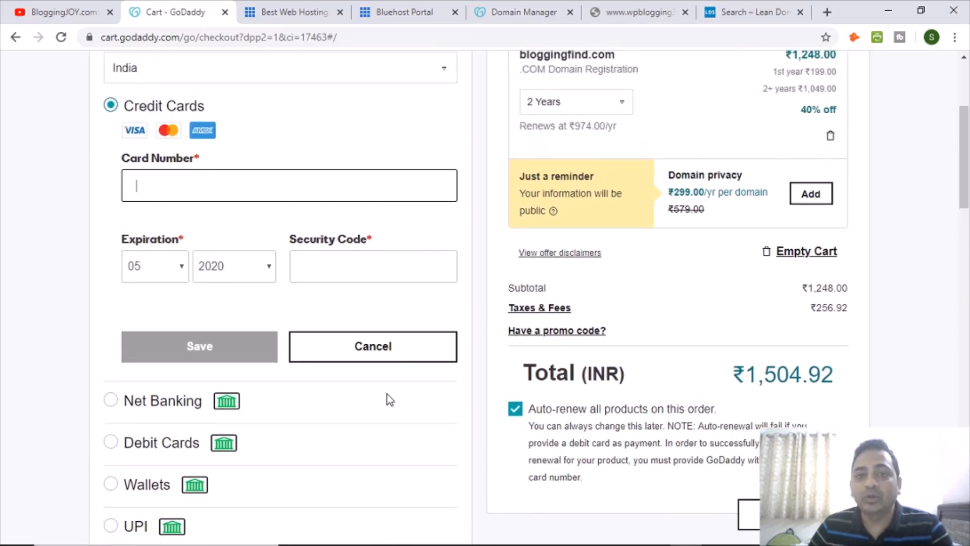
scroll(387, 394, "up", 3)
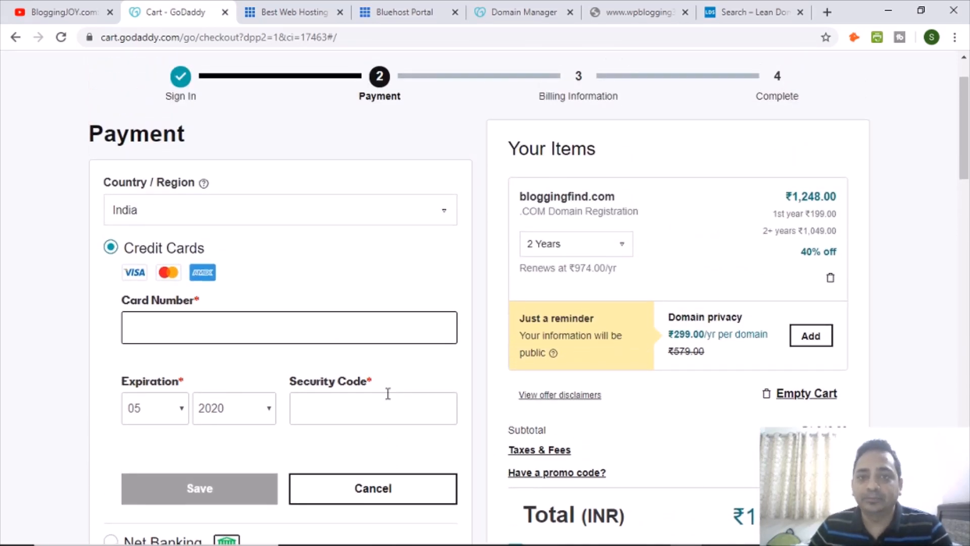
scroll(500, 396, "down", 4)
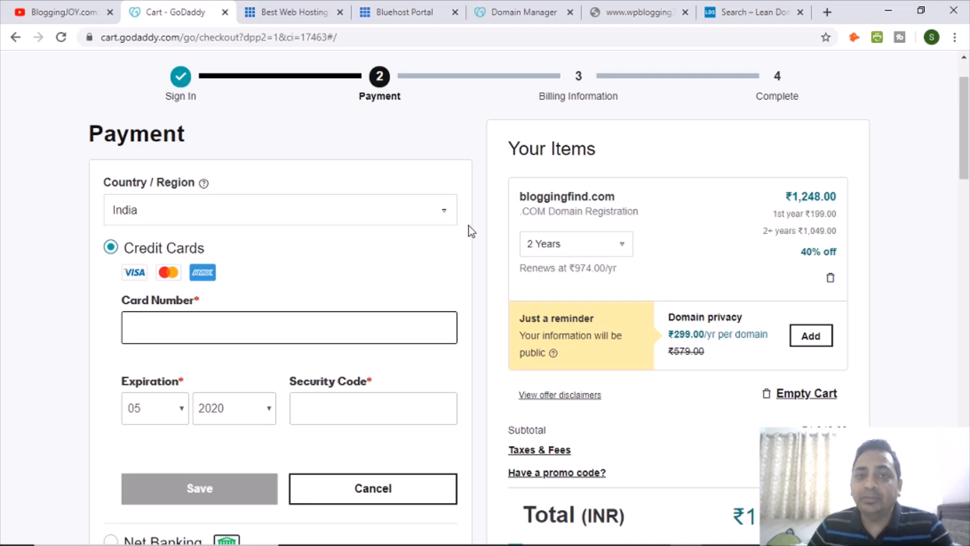
- Review the nameservers of wpblogging360.com in GoDaddy's Domain Manager and open them for changing
left_click(500, 20)
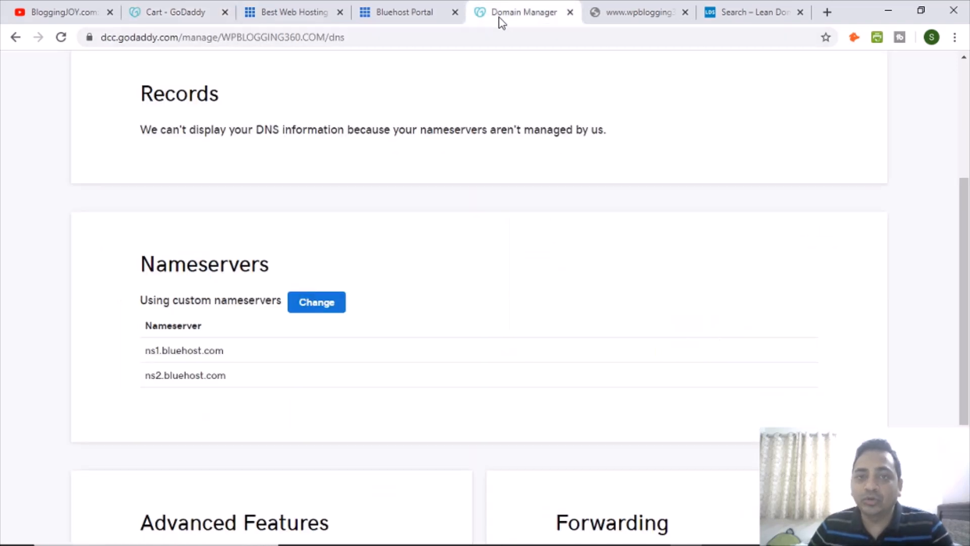
scroll(892, 262, "up", 5)
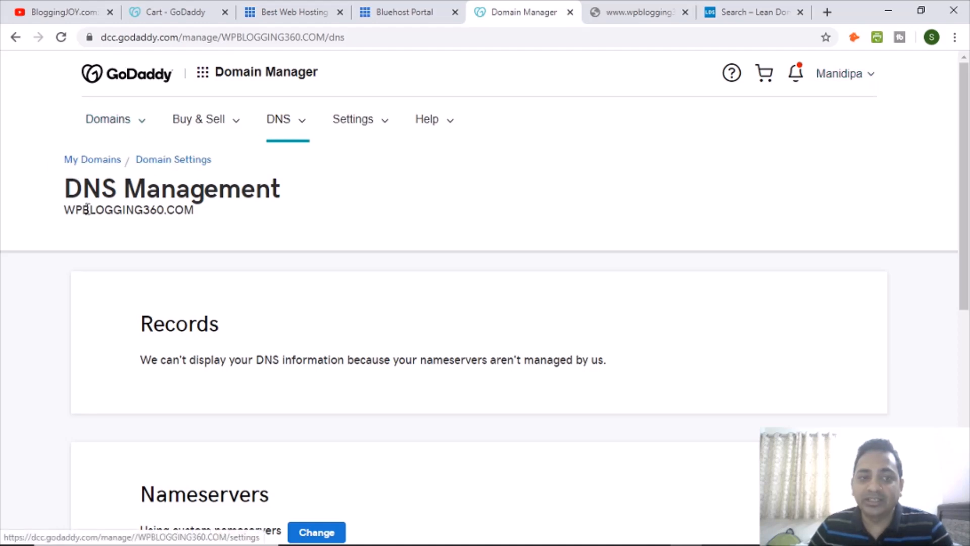
scroll(359, 268, "down", 4)
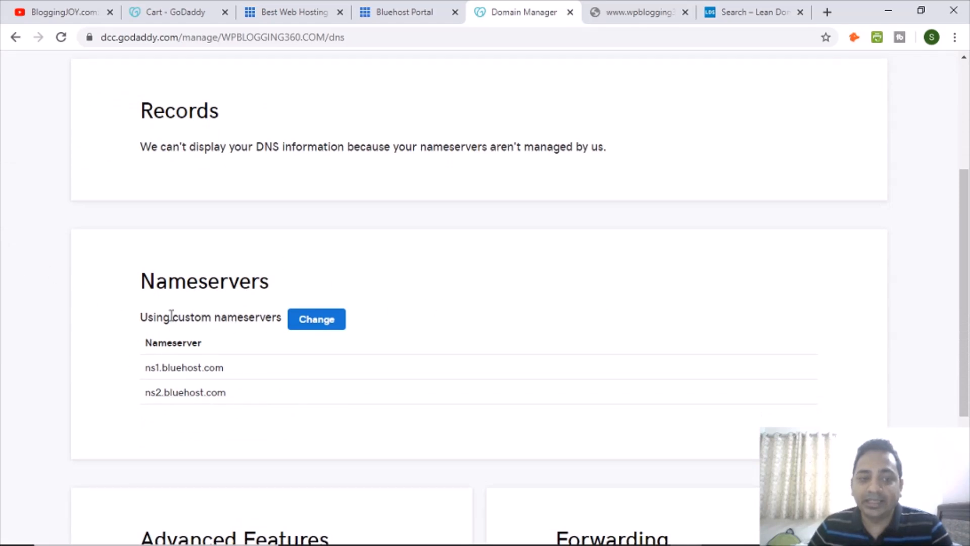
left_click_drag(144, 281, 310, 281)
left_click(311, 281)
scroll(210, 227, "down", 1)
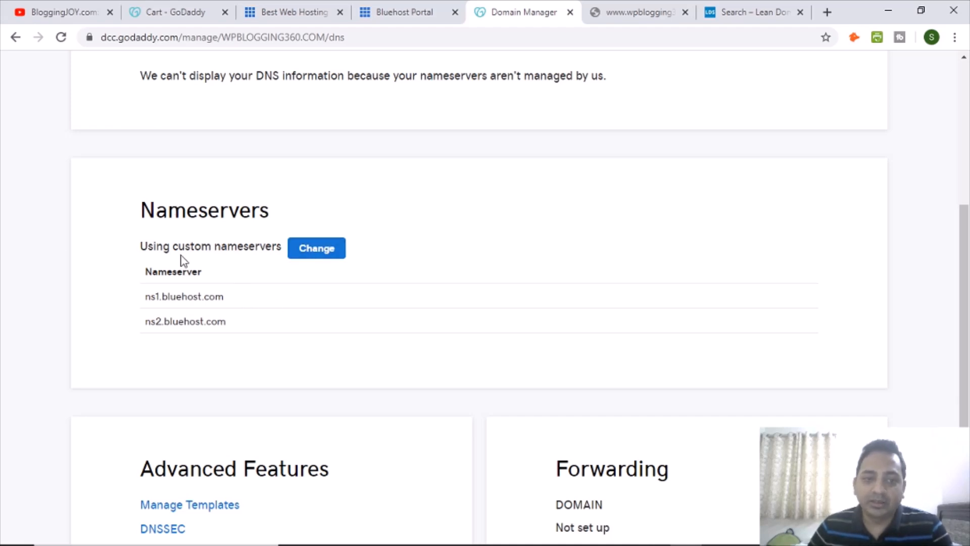
left_click(327, 256)
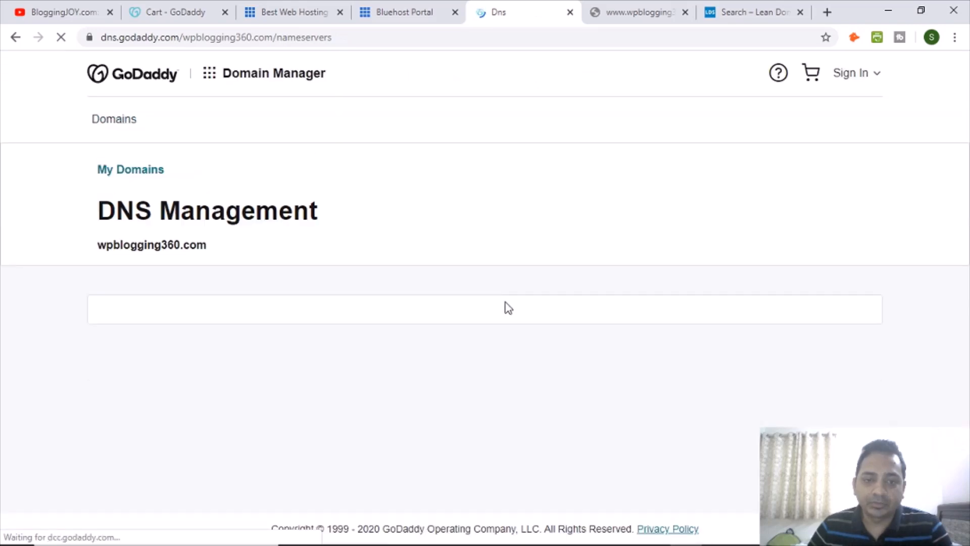
scroll(507, 302, "down", 2)
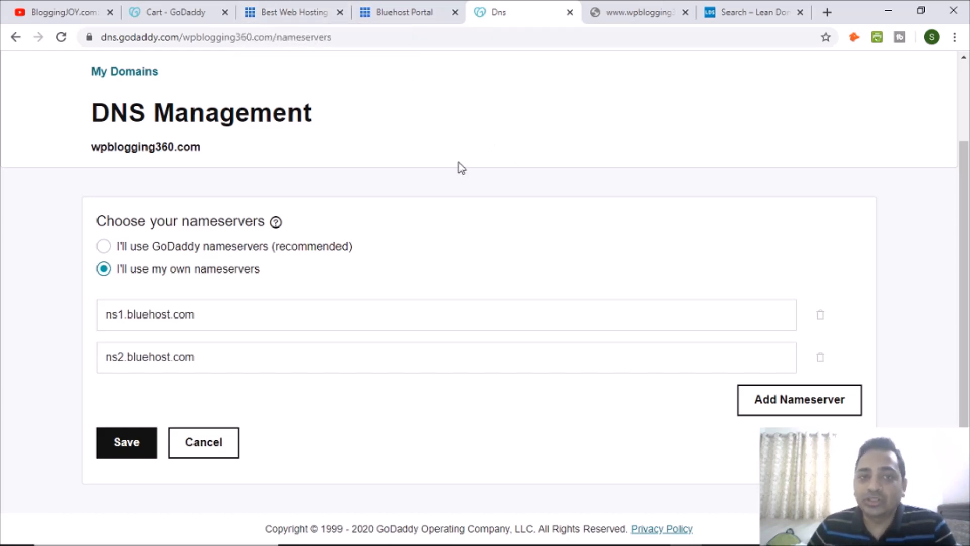
- Switch to the Bluehost website and get started with hosting to reach the shared hosting plans
left_click(284, 17)
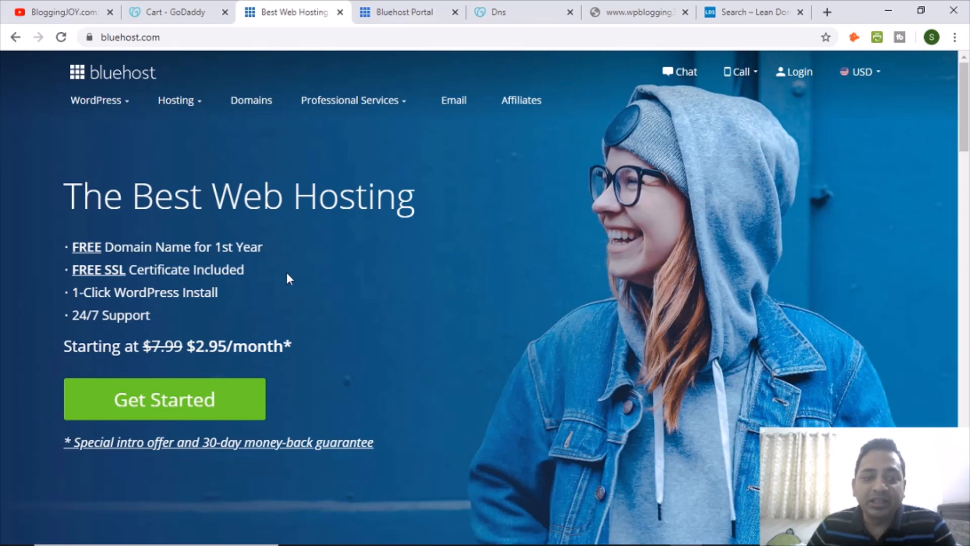
scroll(287, 276, "down", 3)
scroll(340, 292, "up", 3)
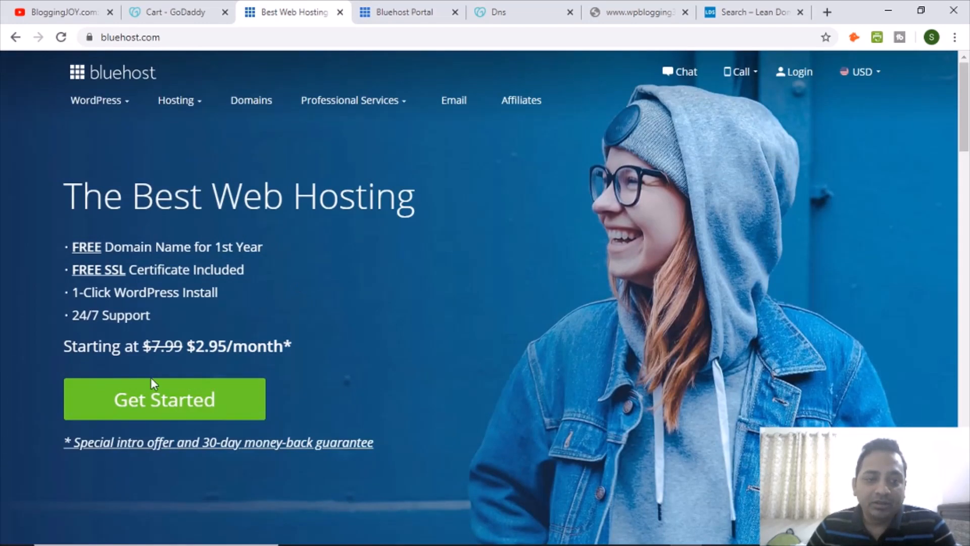
left_click(160, 408)
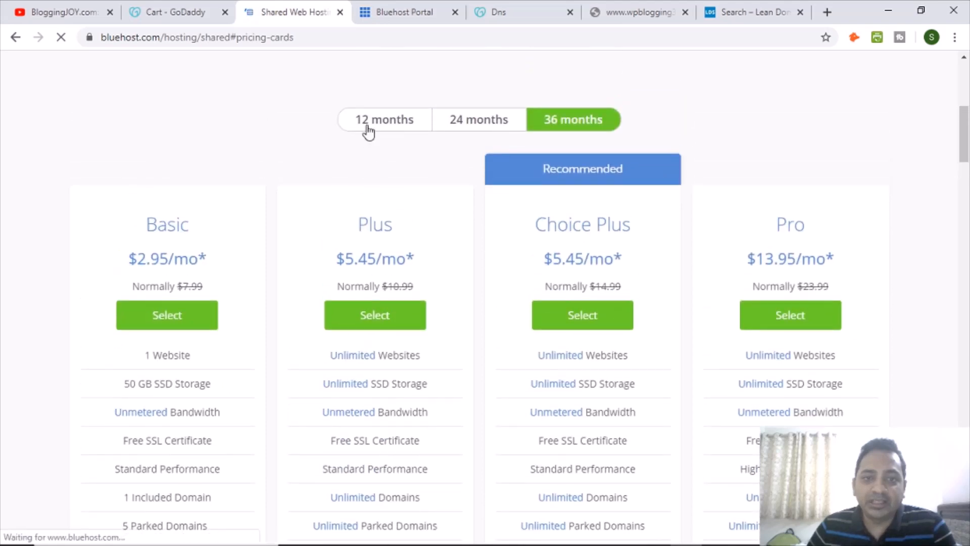
- Compare Bluehost's shared hosting prices for 12, 24 and 36 months, focusing on the Basic plan
left_click(368, 131)
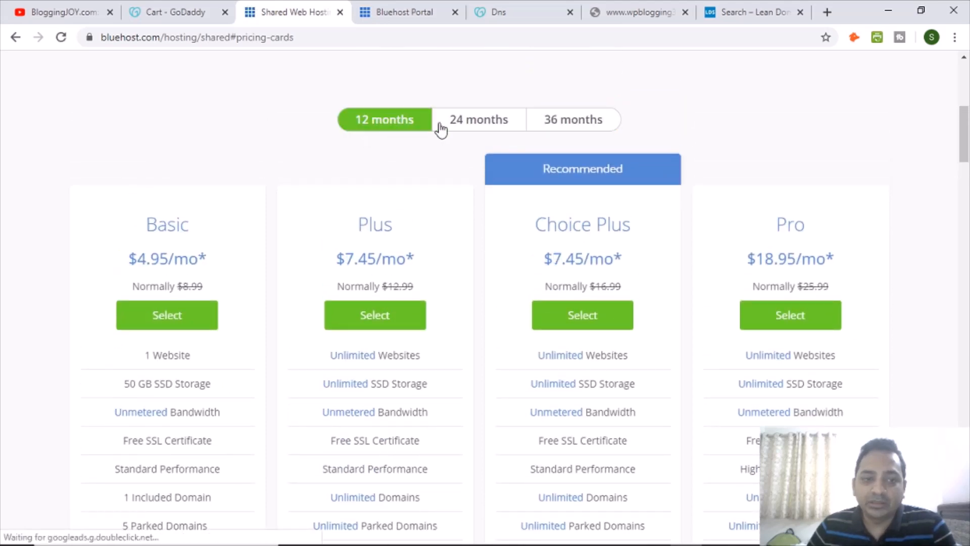
left_click(479, 127)
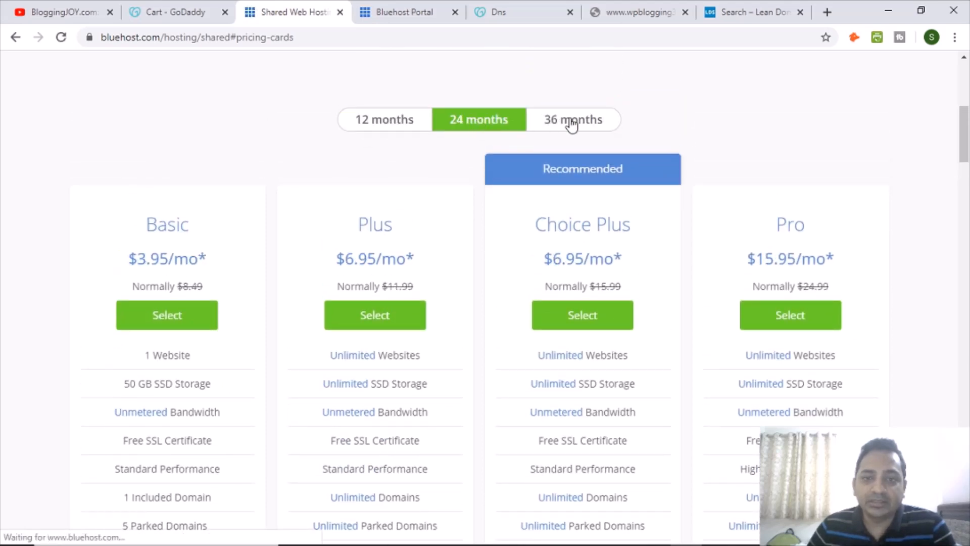
left_click(571, 125)
left_click(390, 129)
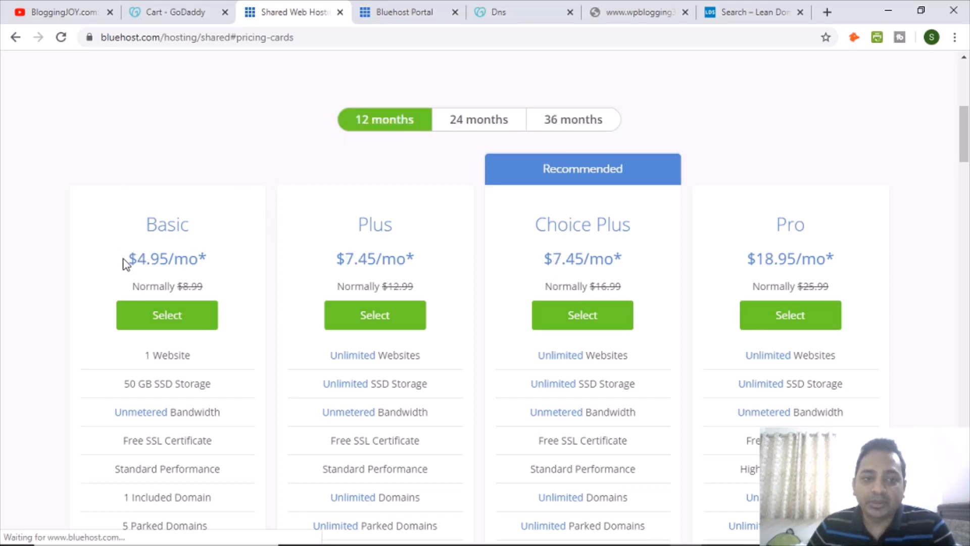
left_click_drag(126, 259, 236, 269)
left_click(311, 266)
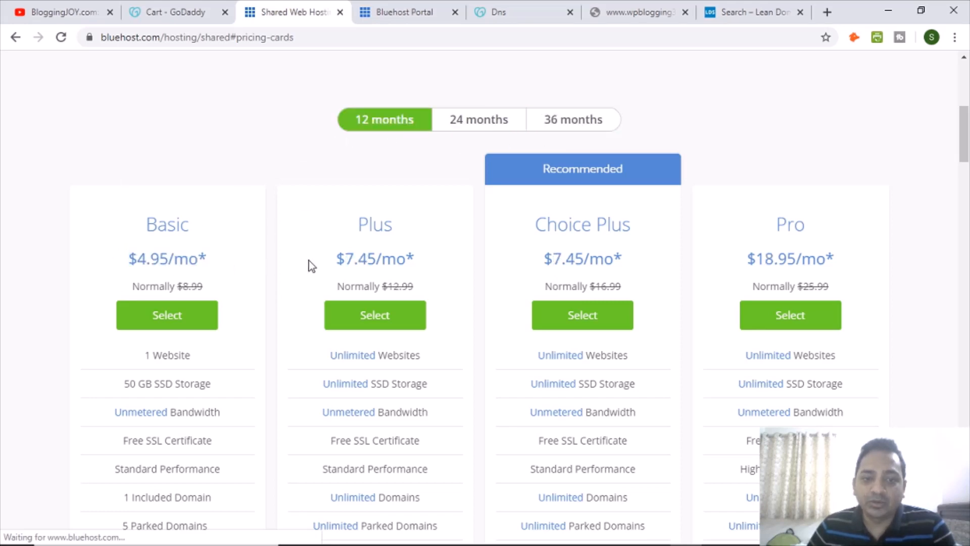
left_click(564, 129)
left_click_drag(128, 256, 236, 264)
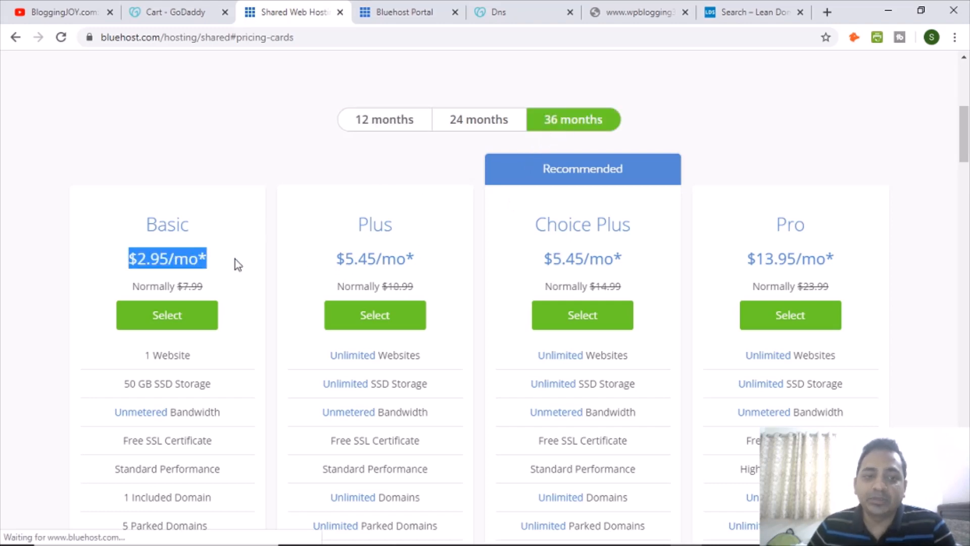
- Show the shared hosting prices for 12 months and examine the Basic plan's discounted and regular monthly price
left_click(310, 259)
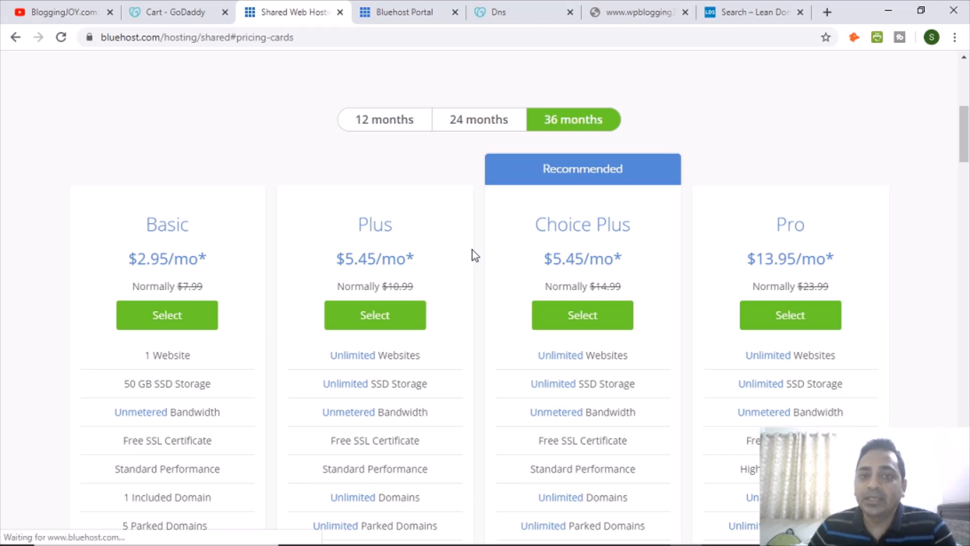
left_click(365, 129)
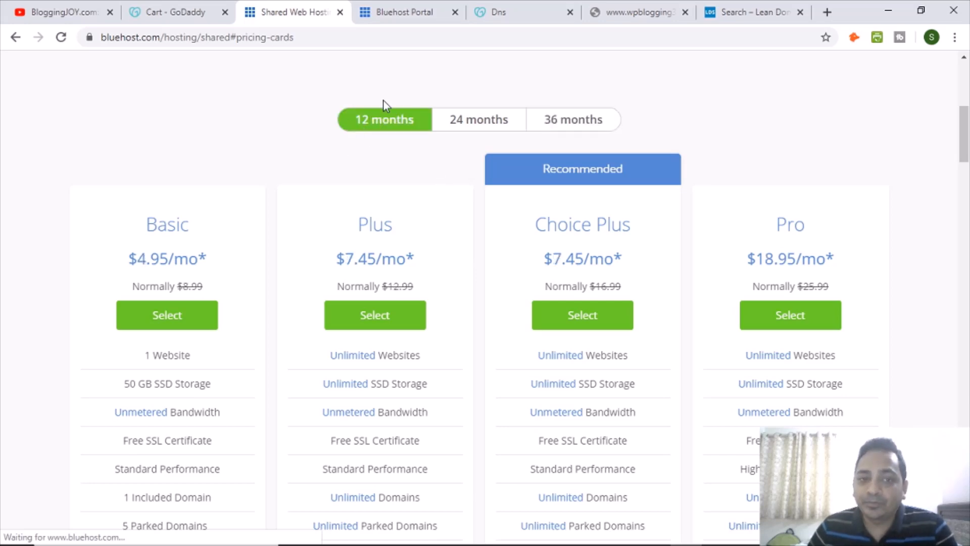
left_click_drag(127, 259, 207, 264)
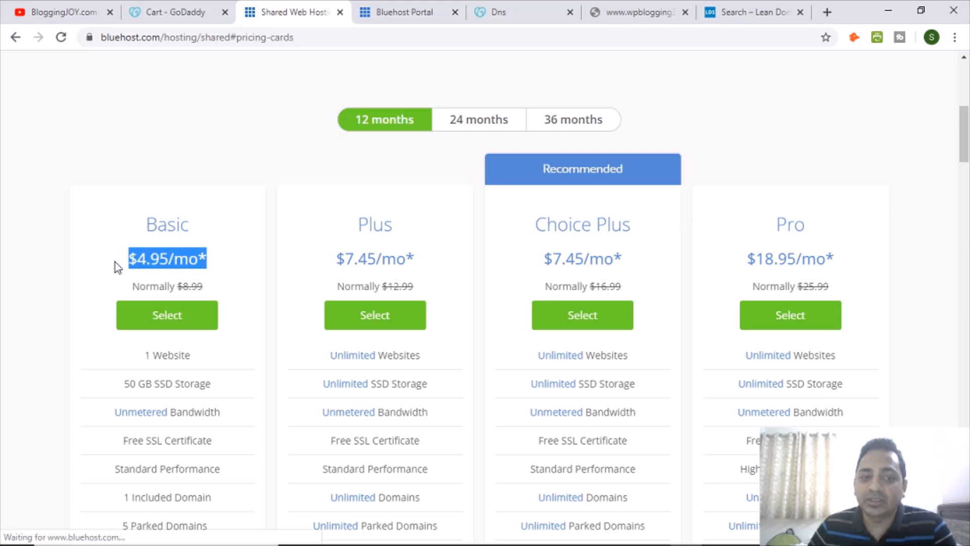
left_click(238, 248)
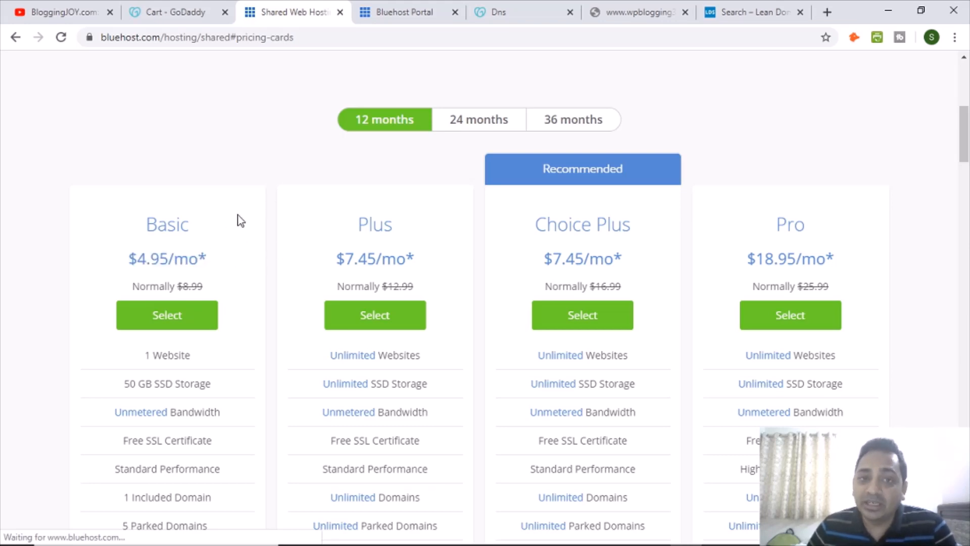
left_click_drag(178, 285, 207, 288)
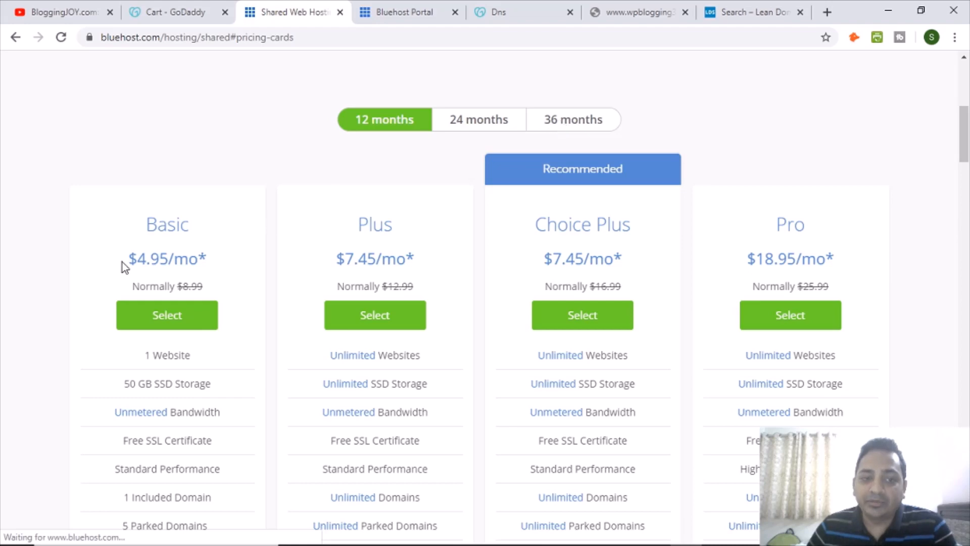
left_click_drag(129, 260, 204, 262)
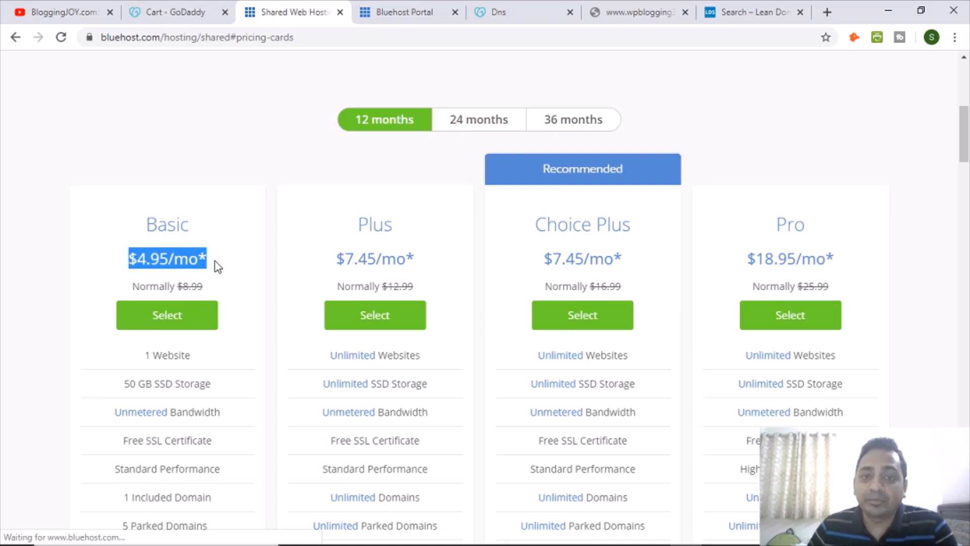
left_click(238, 275)
- Switch the plan prices back to 36 months and examine the Basic plan's monthly price for that term
left_click(569, 125)
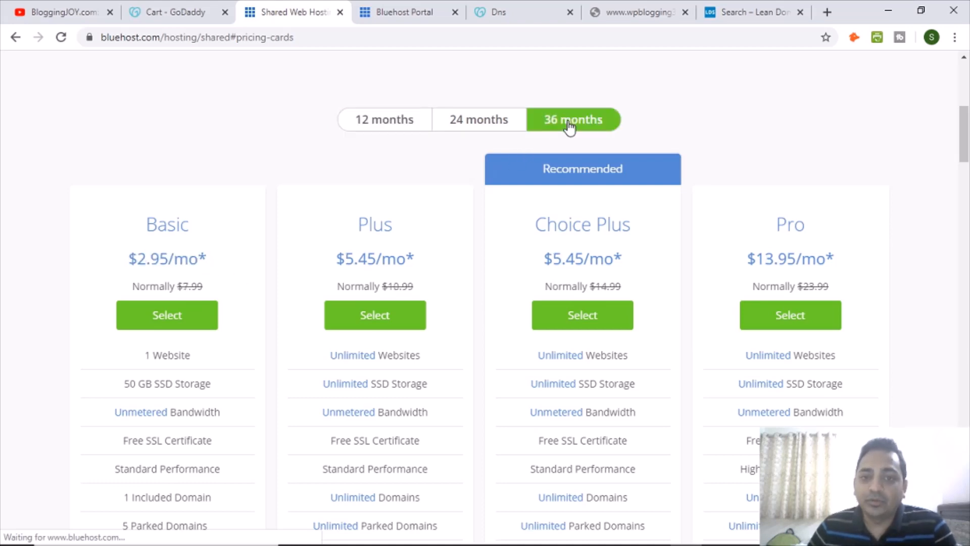
left_click_drag(130, 263, 217, 264)
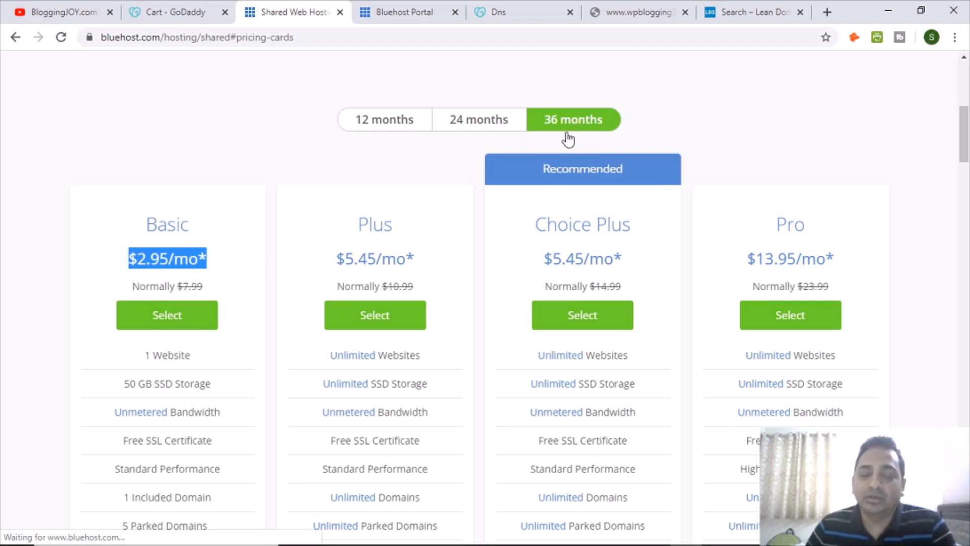
left_click(494, 244)
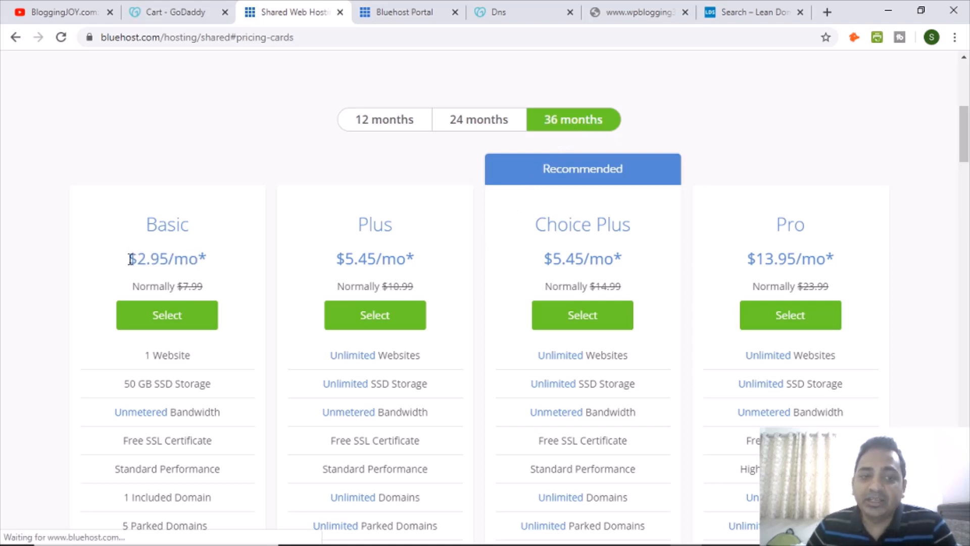
left_click_drag(129, 260, 160, 260)
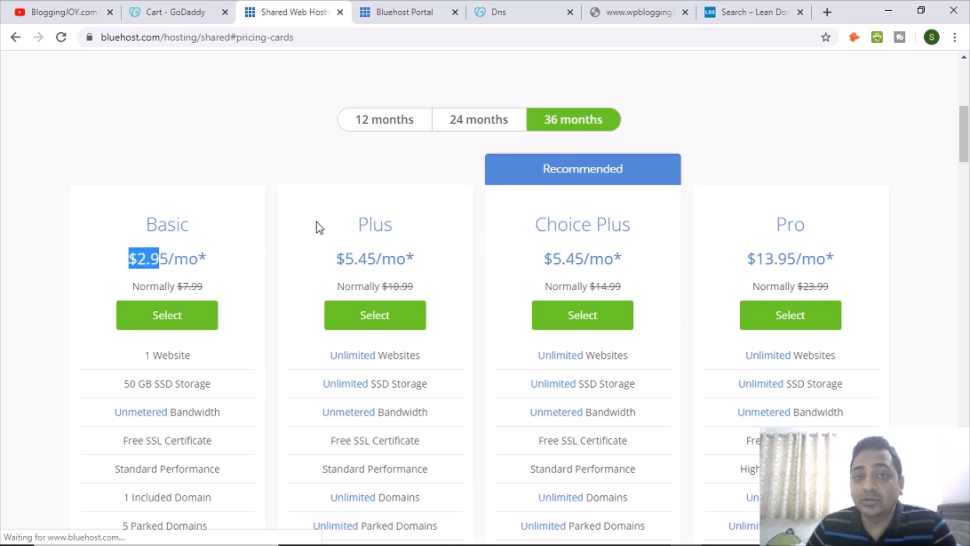
left_click(136, 261)
left_click(271, 249)
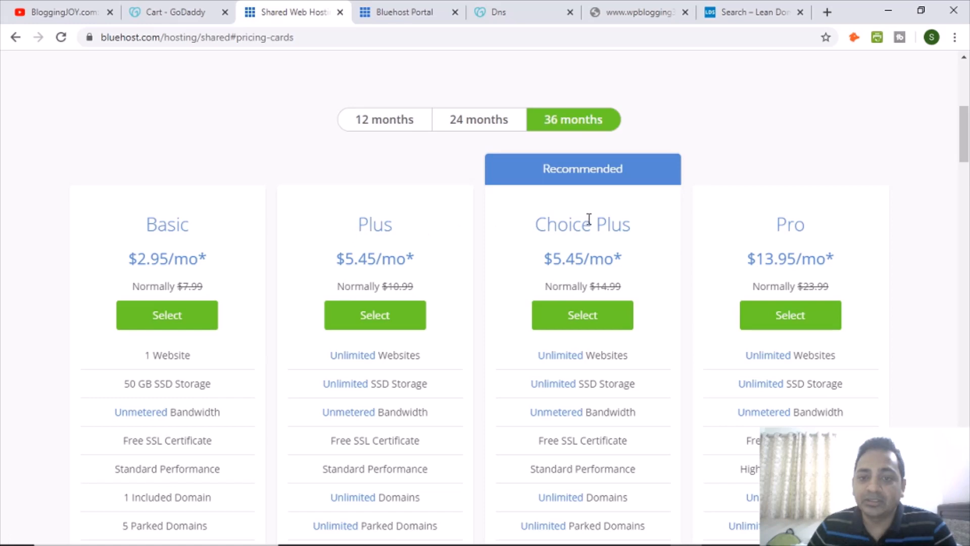
- Compare the Plus and Choice Plus prices and review Choice Plus's domain privacy and site backup extras
scroll(505, 227, "down", 3)
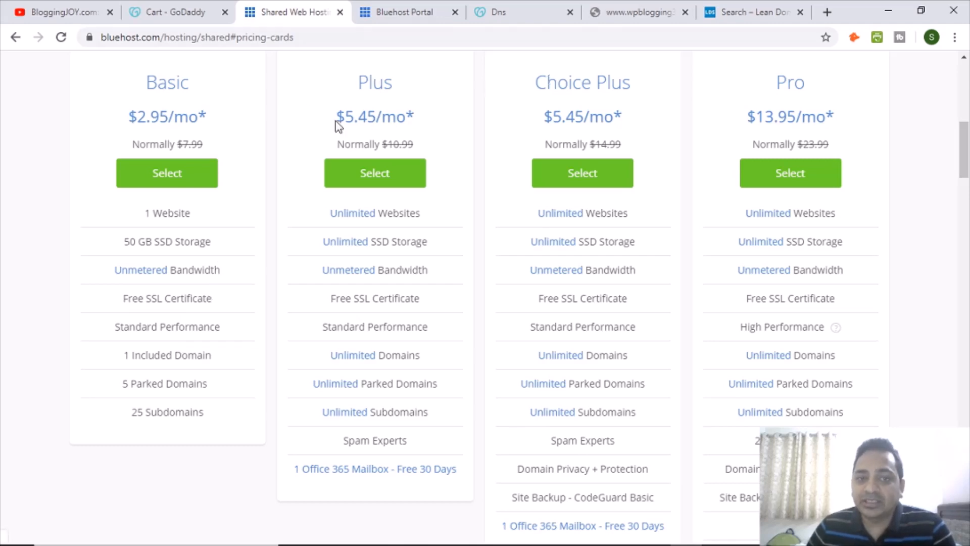
left_click_drag(336, 121, 424, 124)
left_click_drag(534, 117, 669, 129)
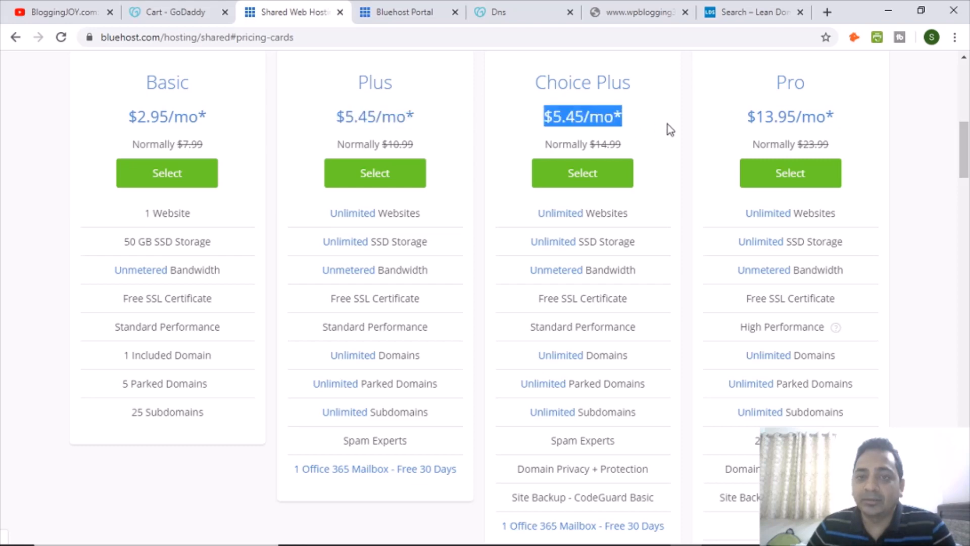
scroll(666, 131, "down", 1)
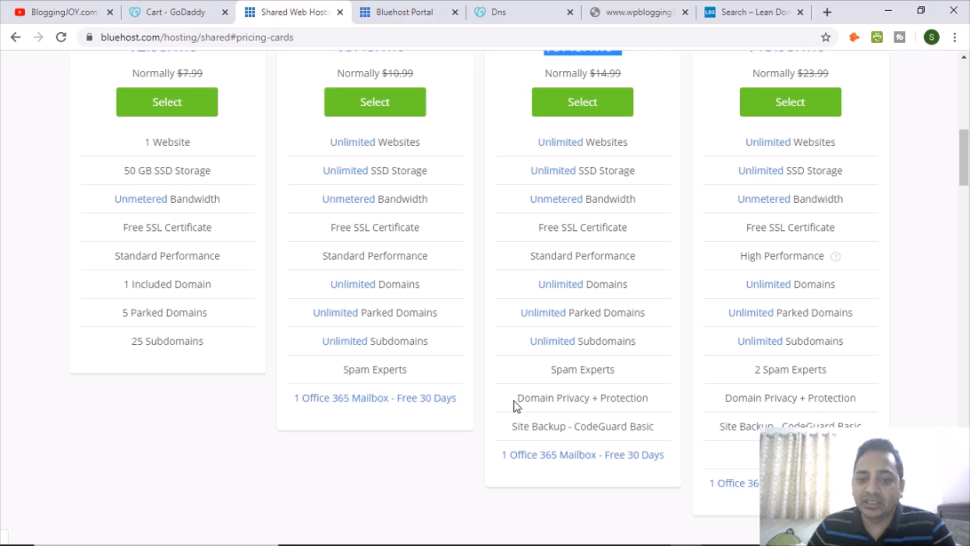
left_click_drag(516, 402, 647, 403)
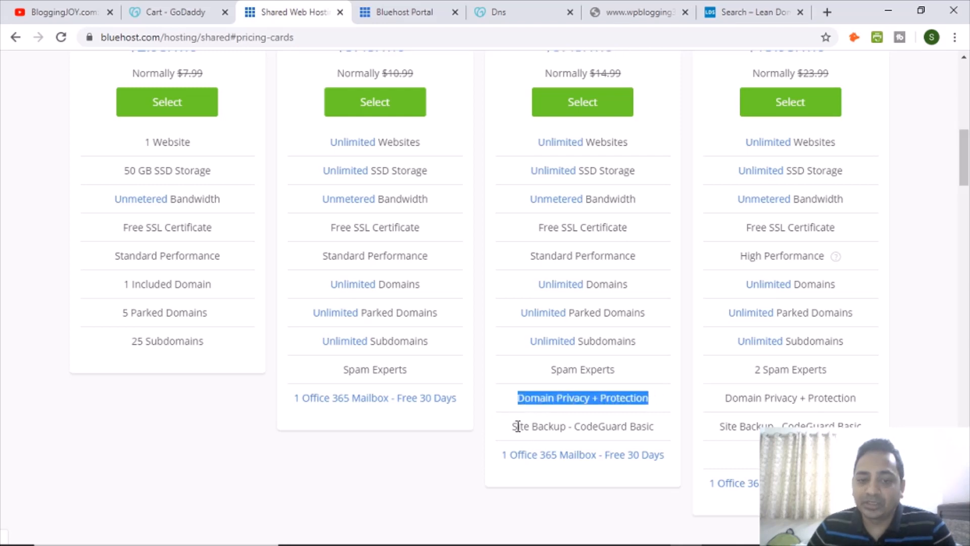
left_click_drag(514, 426, 664, 424)
left_click(683, 420)
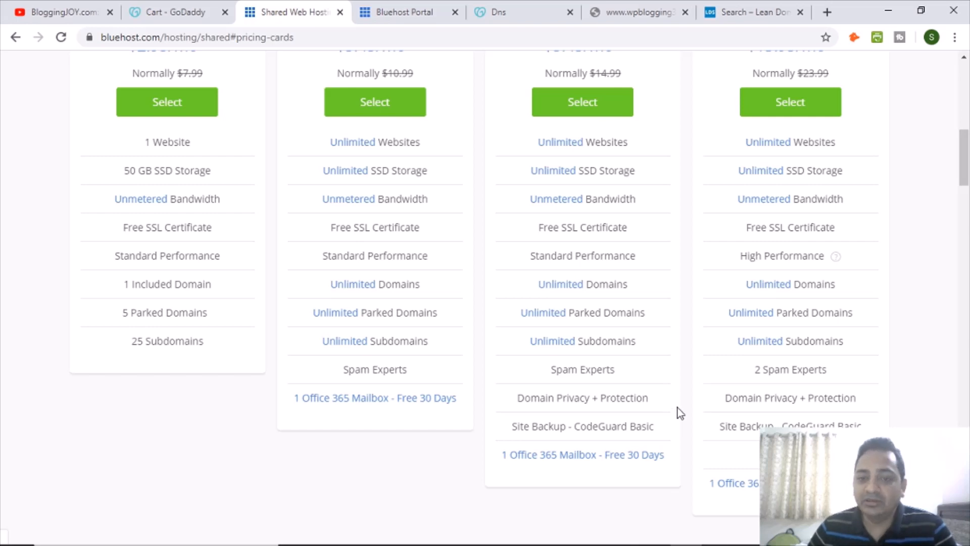
- Compare the monthly price of the Choice Plus plan with that of the Basic plan
scroll(680, 413, "up", 1)
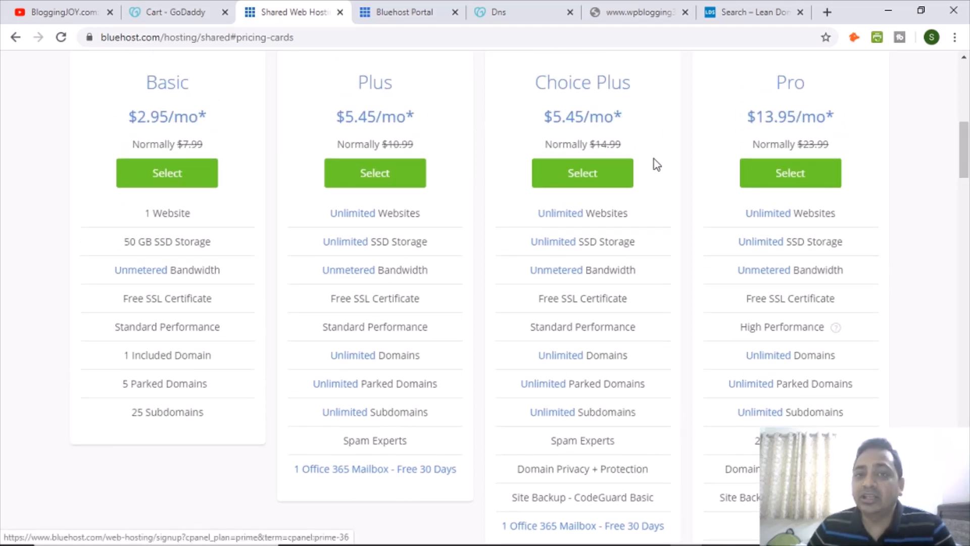
left_click_drag(540, 117, 651, 122)
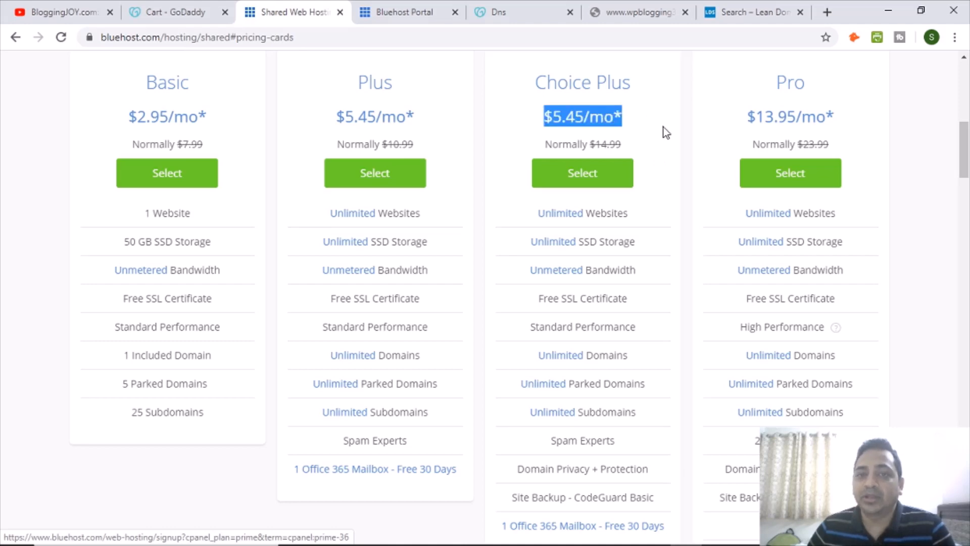
left_click(664, 132)
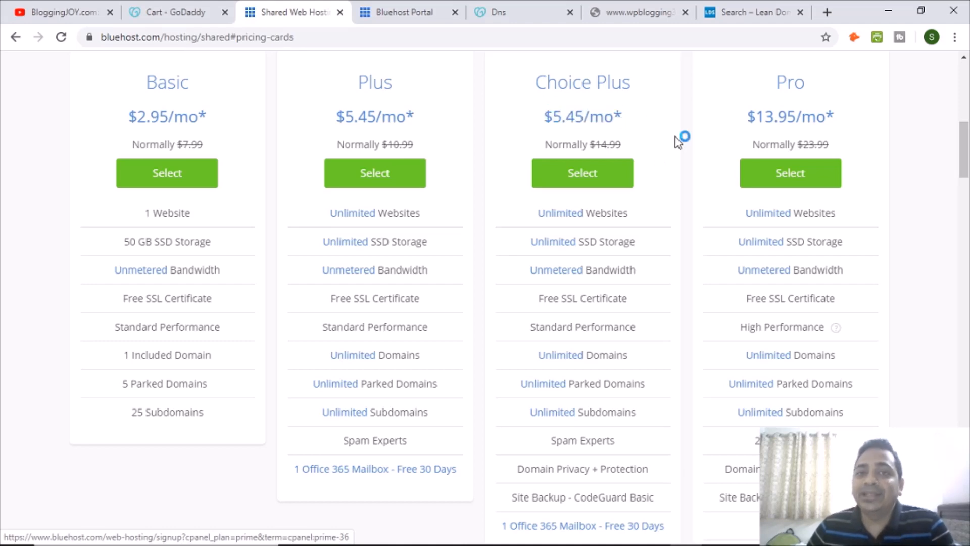
left_click_drag(542, 121, 647, 122)
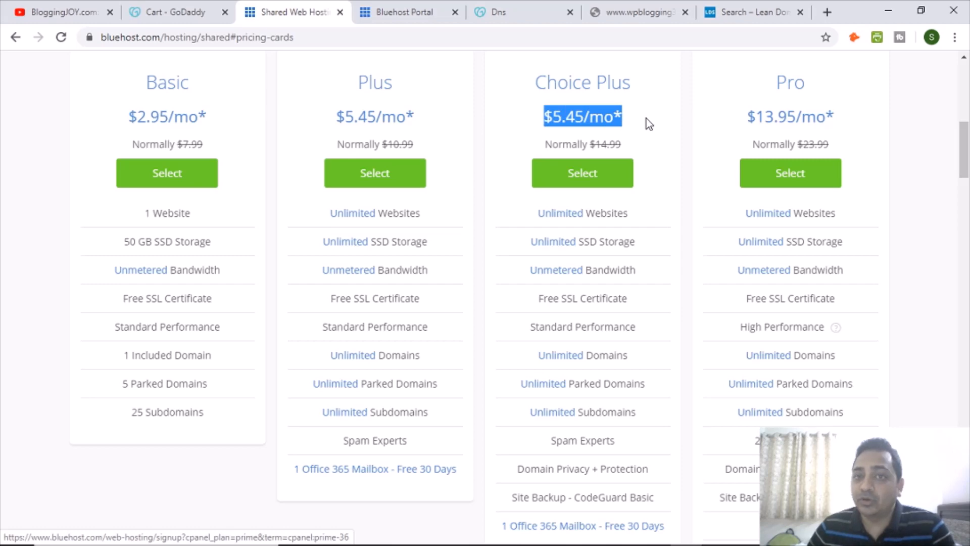
left_click(647, 121)
left_click_drag(124, 123, 213, 125)
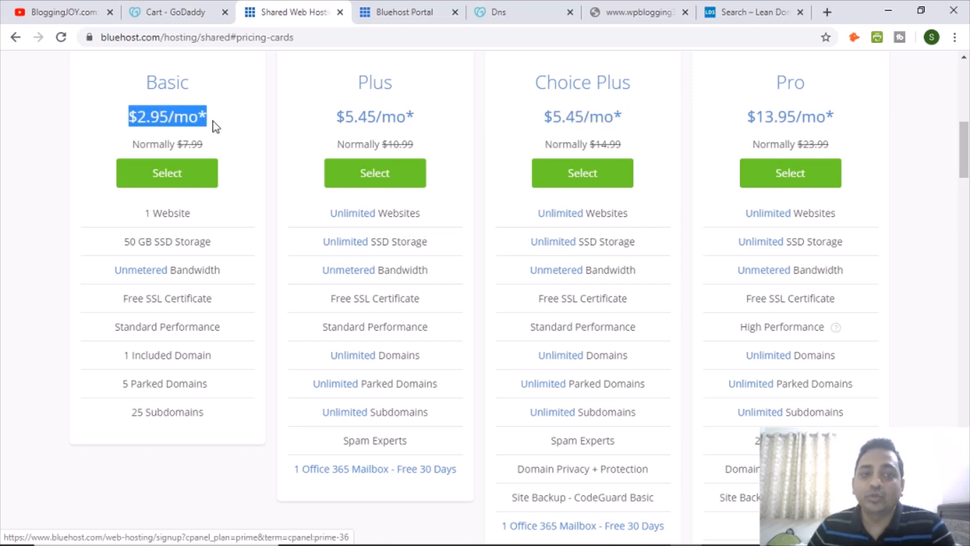
left_click(241, 128)
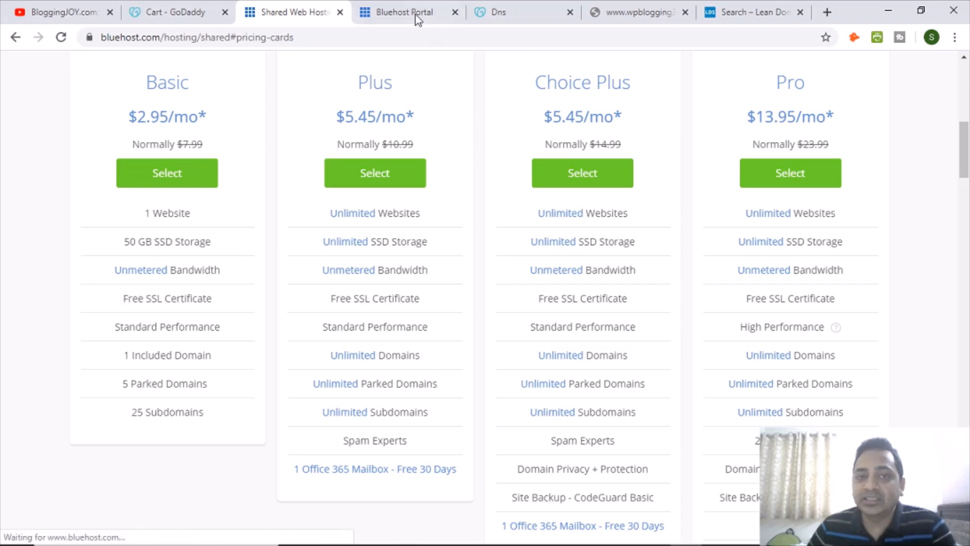
- Switch to the Bluehost account portal, open the account's products and check the hosting plan's renewal date
left_click(400, 12)
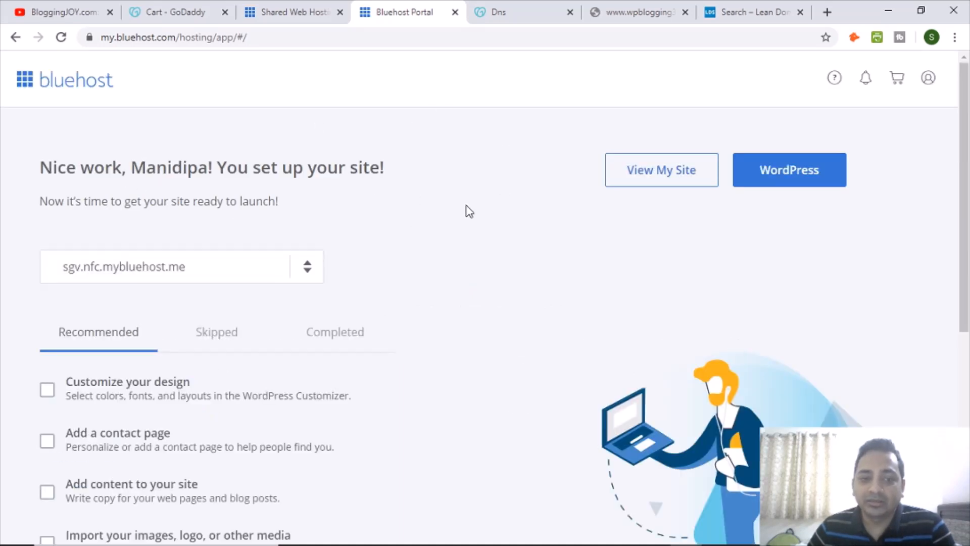
left_click(927, 86)
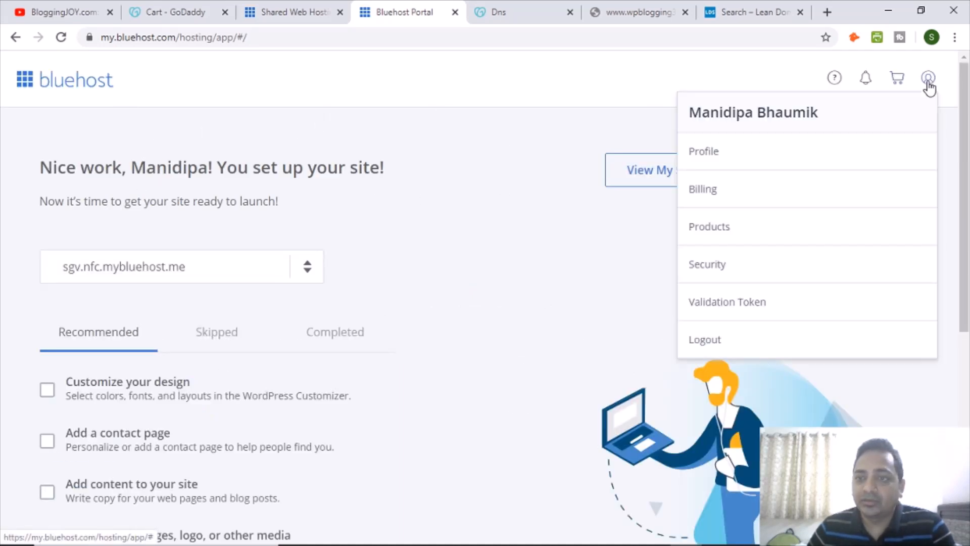
left_click(707, 228)
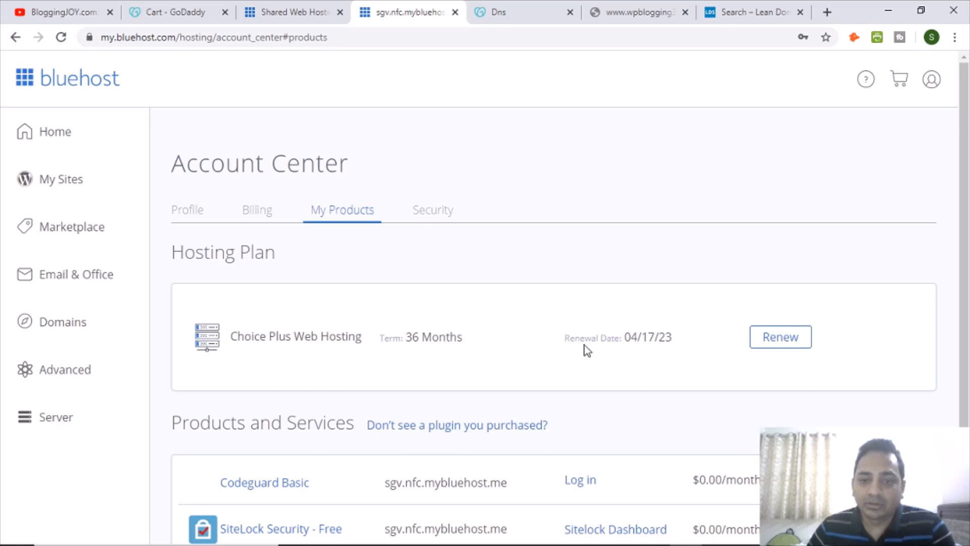
double_click(631, 337)
left_click_drag(645, 338, 668, 337)
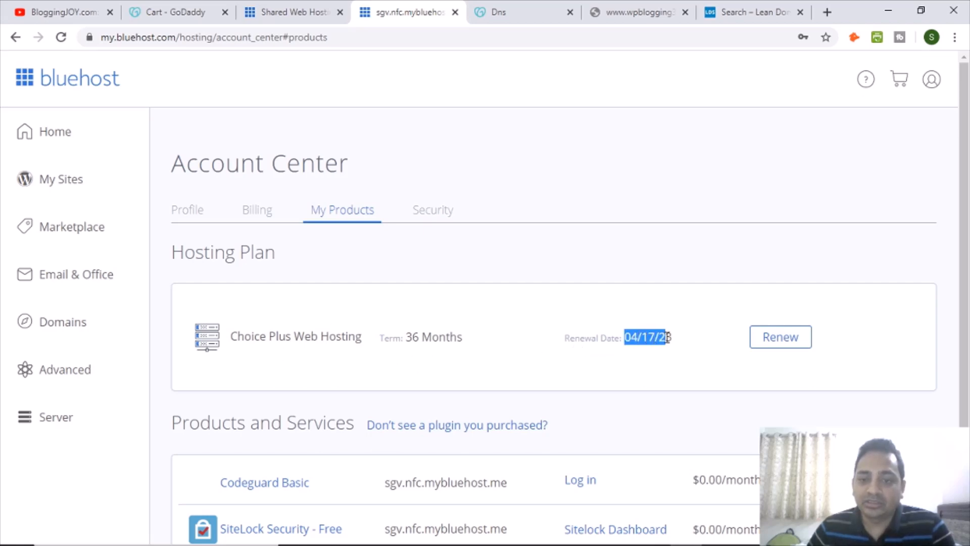
left_click(682, 338)
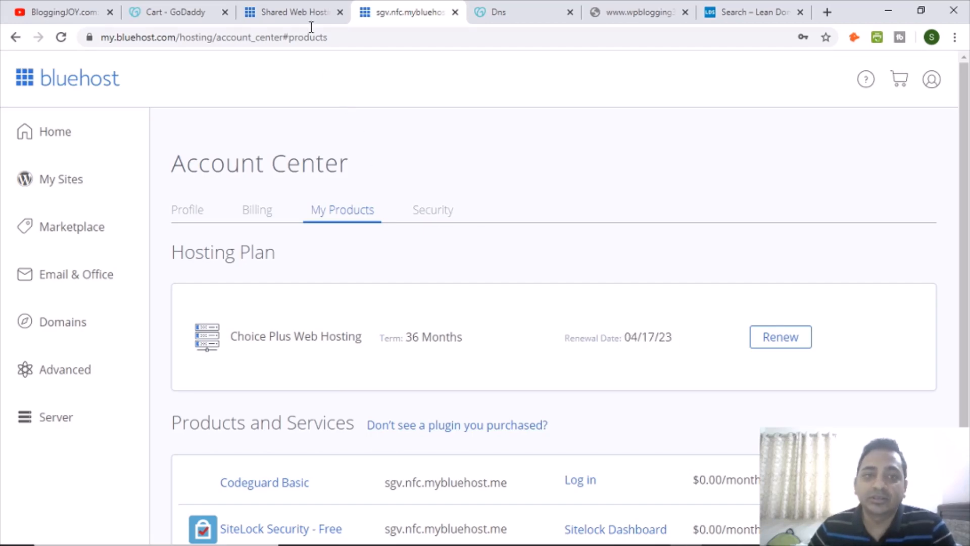
- Return to the shared hosting plans and select the Basic plan with the 36-month term to reach the domain setup
left_click(295, 7)
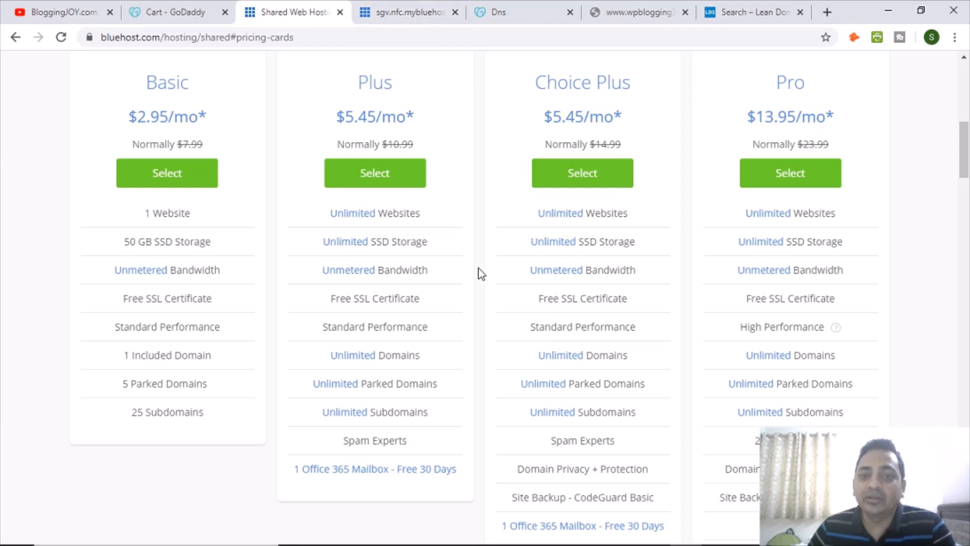
scroll(478, 273, "up", 3)
scroll(551, 253, "down", 3)
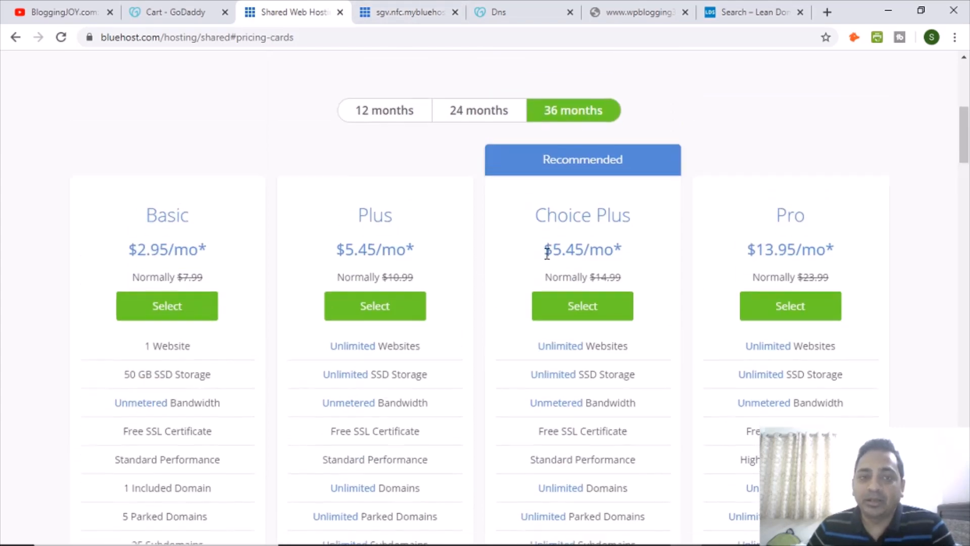
left_click_drag(537, 81, 641, 83)
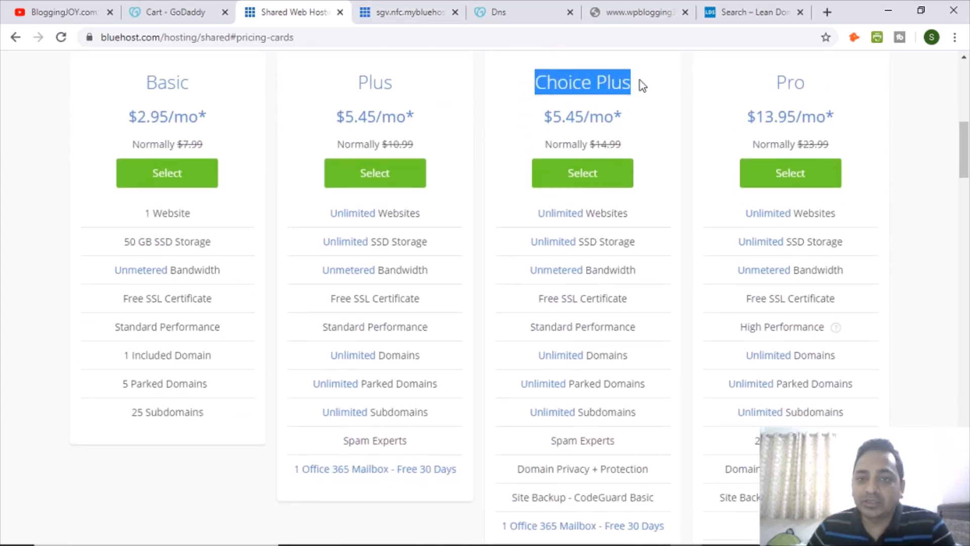
left_click_drag(148, 81, 226, 87)
left_click(177, 117)
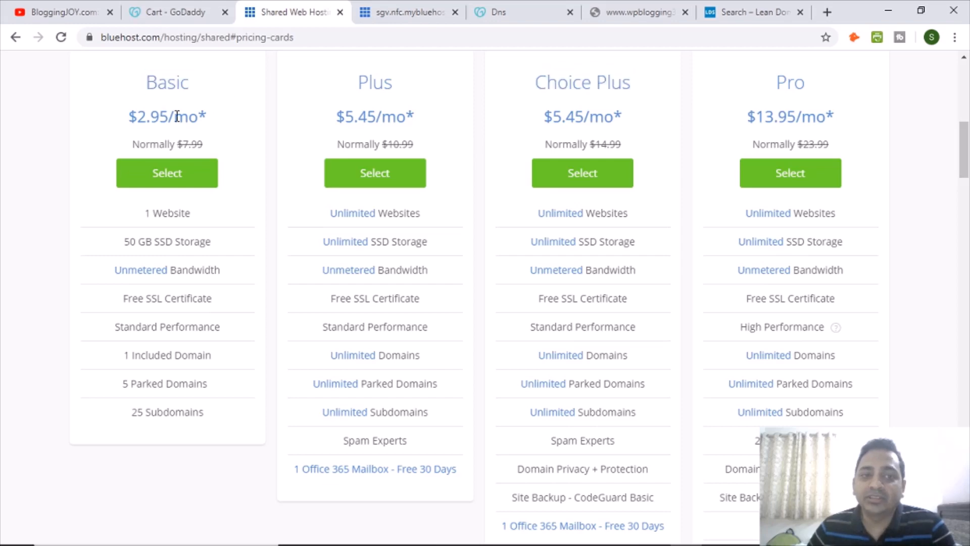
scroll(275, 152, "down", 2)
scroll(276, 154, "up", 3)
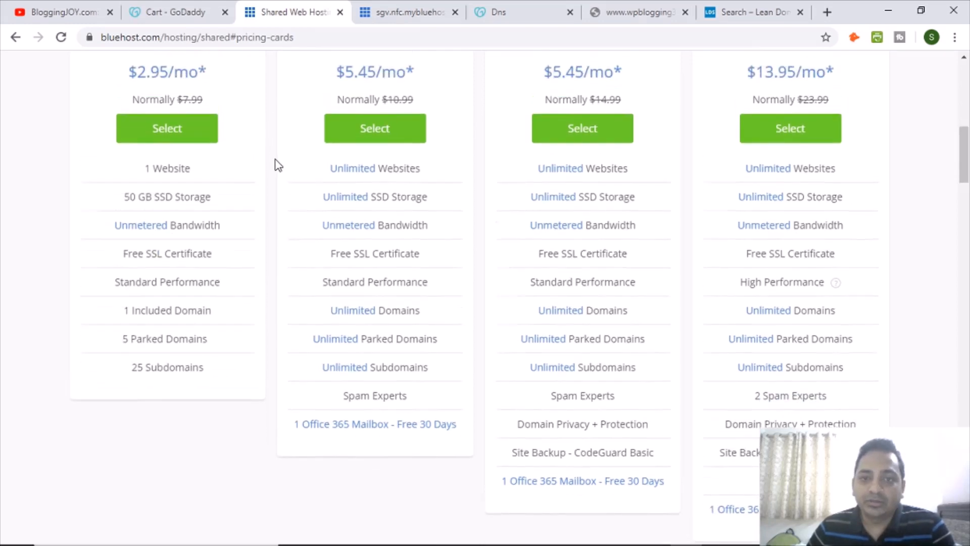
scroll(277, 167, "down", 2)
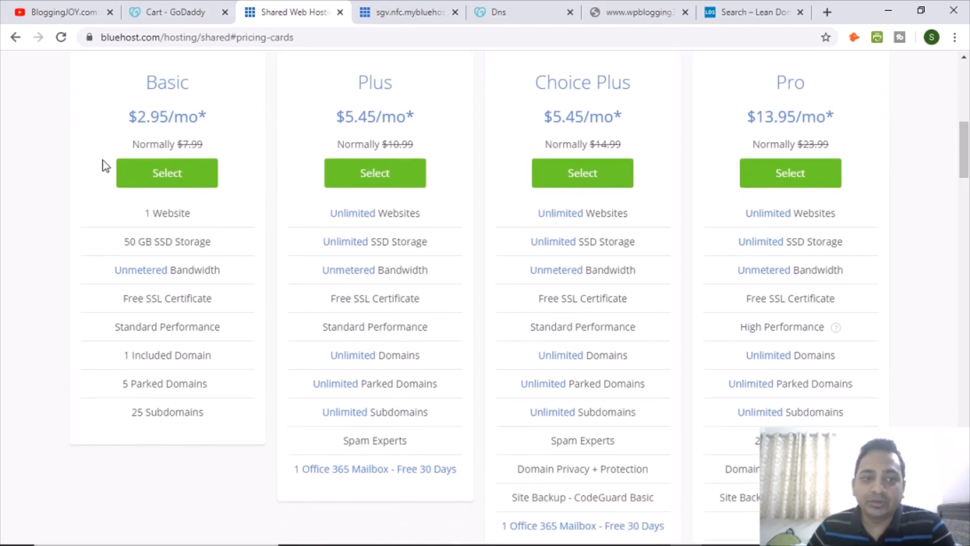
left_click(163, 174)
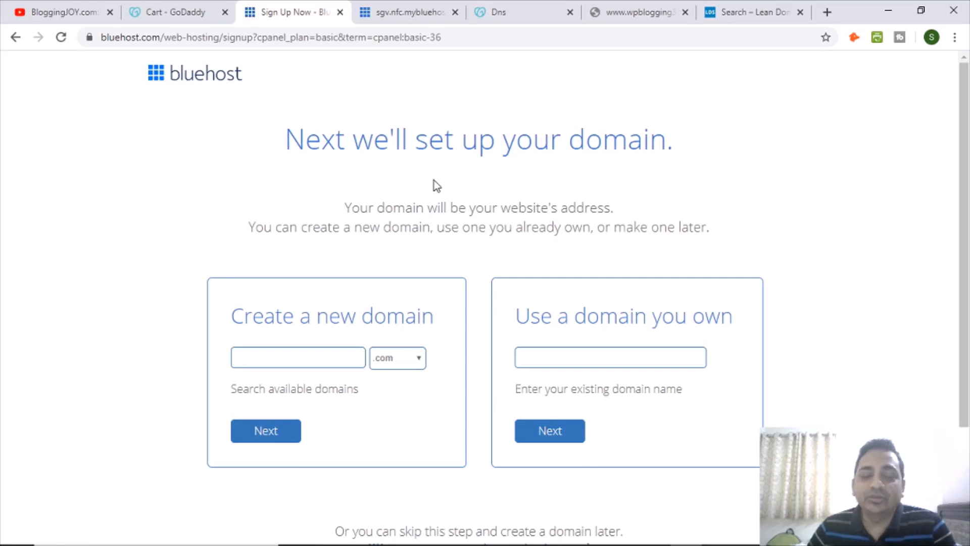
scroll(429, 177, "down", 1)
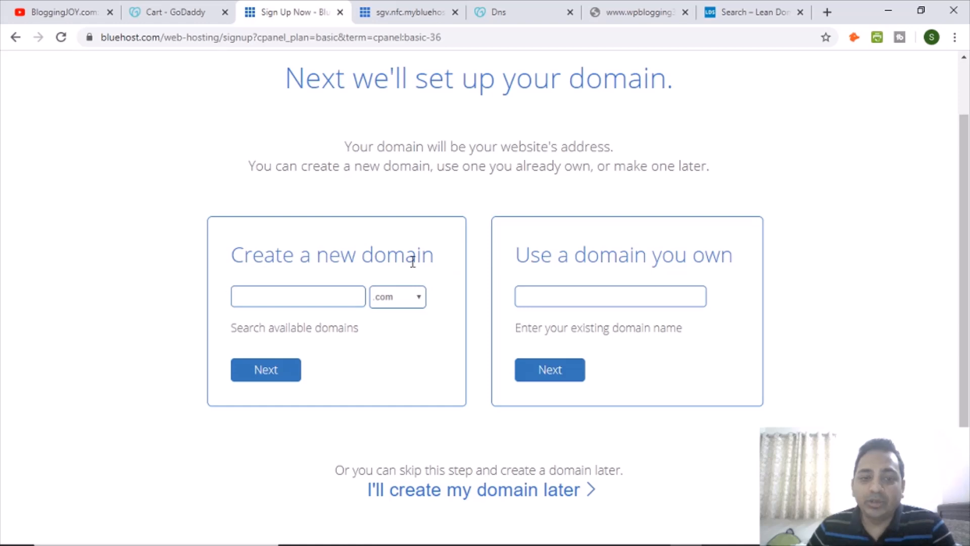
- Review the new-domain and own-domain options, and skip the domain setup by choosing to create the domain later
left_click_drag(533, 259, 722, 255)
left_click(777, 278)
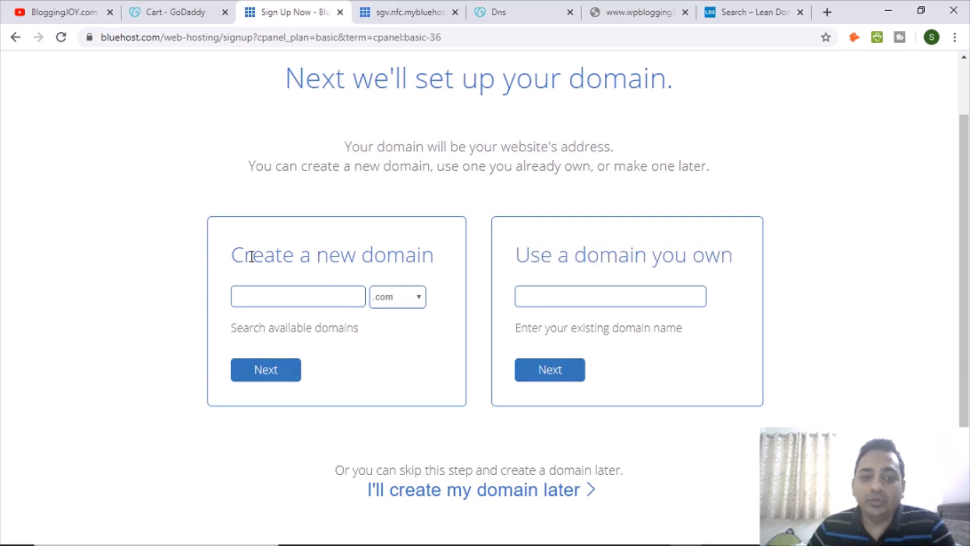
left_click_drag(234, 255, 447, 261)
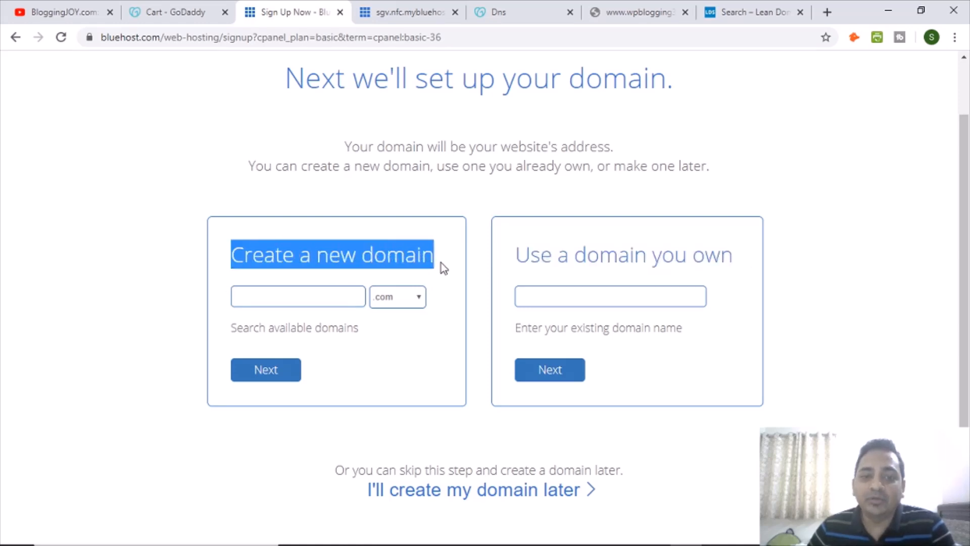
left_click(285, 298)
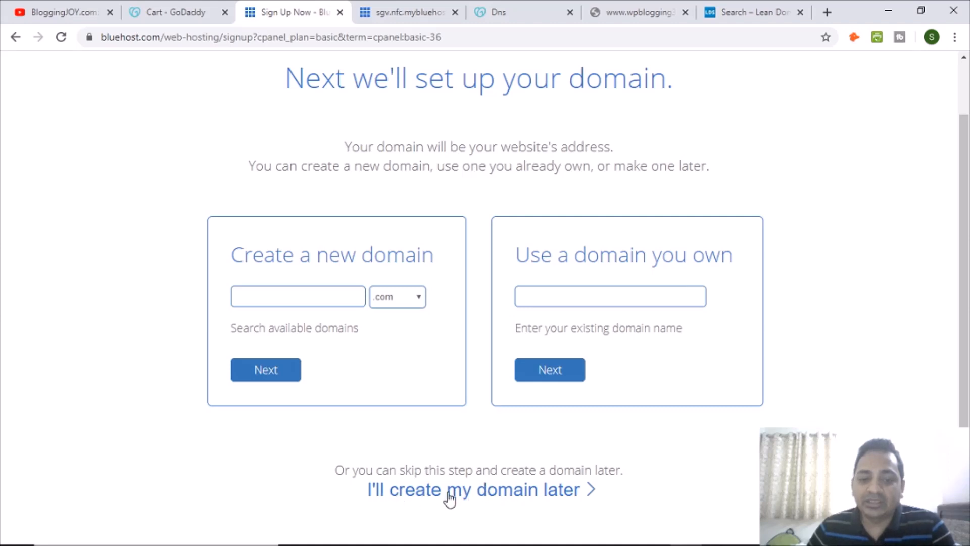
left_click(570, 489)
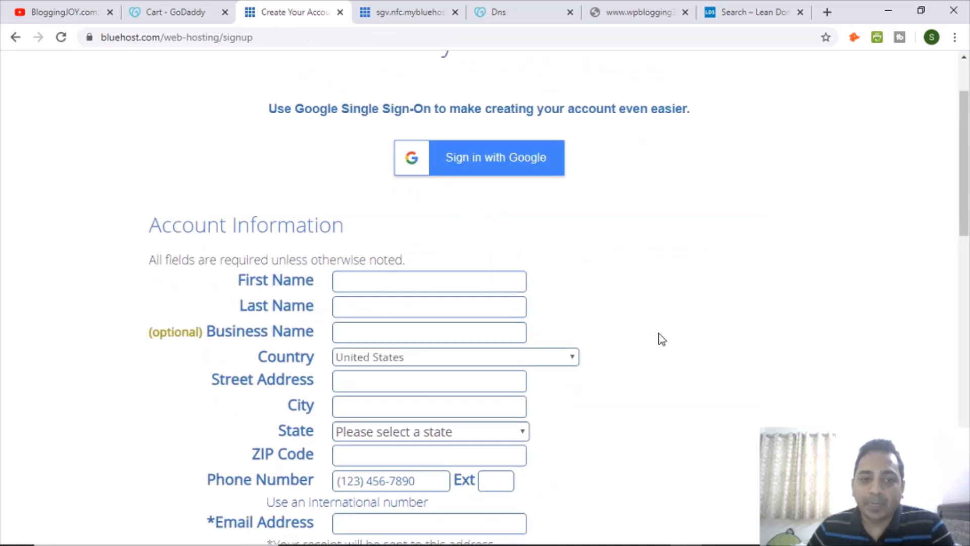
- Review the account information fields, keep Basic 36 Month Price as the account plan and check its hosting price
scroll(660, 338, "down", 2)
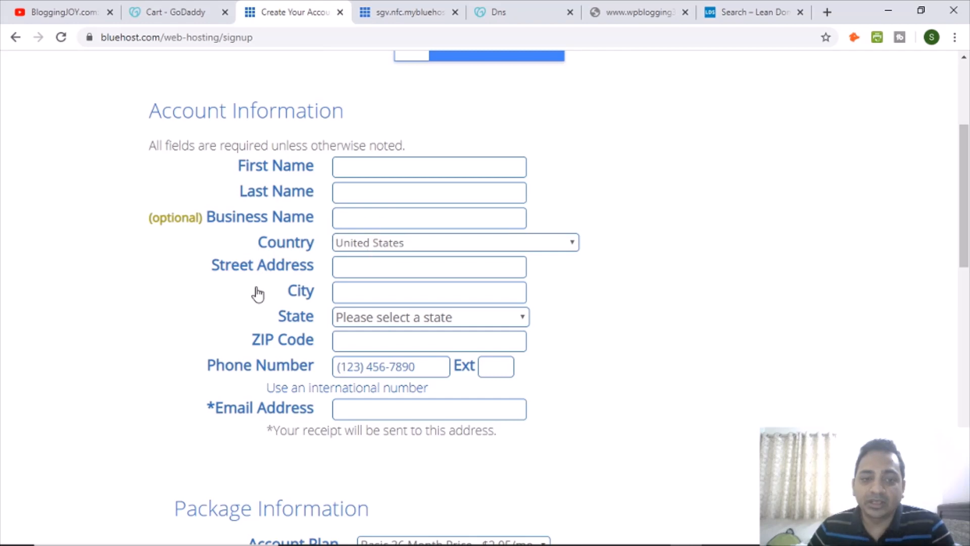
scroll(297, 299, "down", 1)
scroll(297, 299, "down", 1)
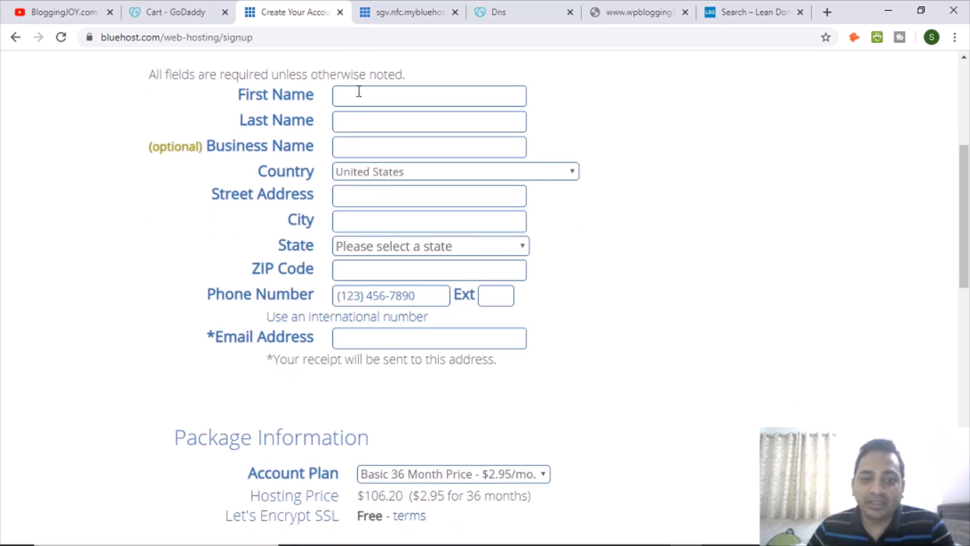
scroll(663, 354, "down", 1)
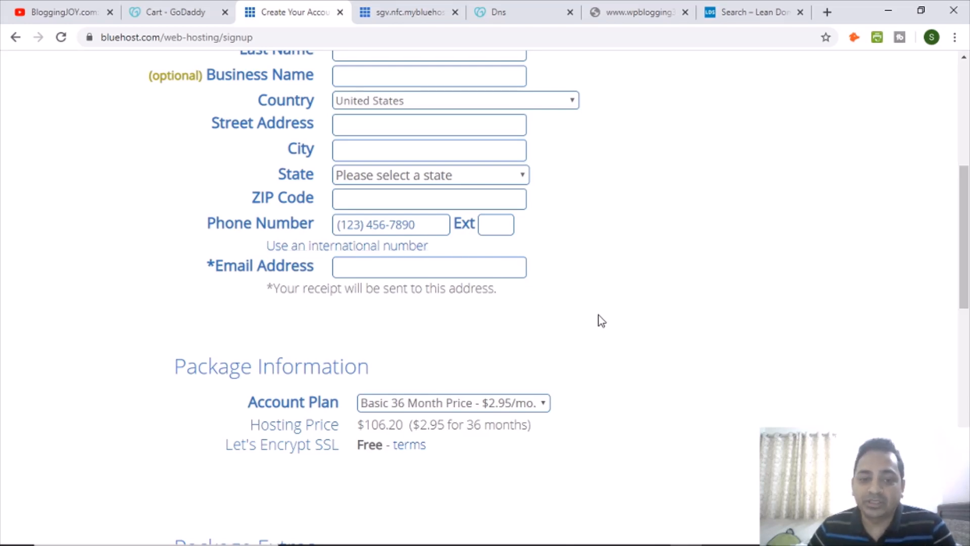
scroll(598, 321, "down", 4)
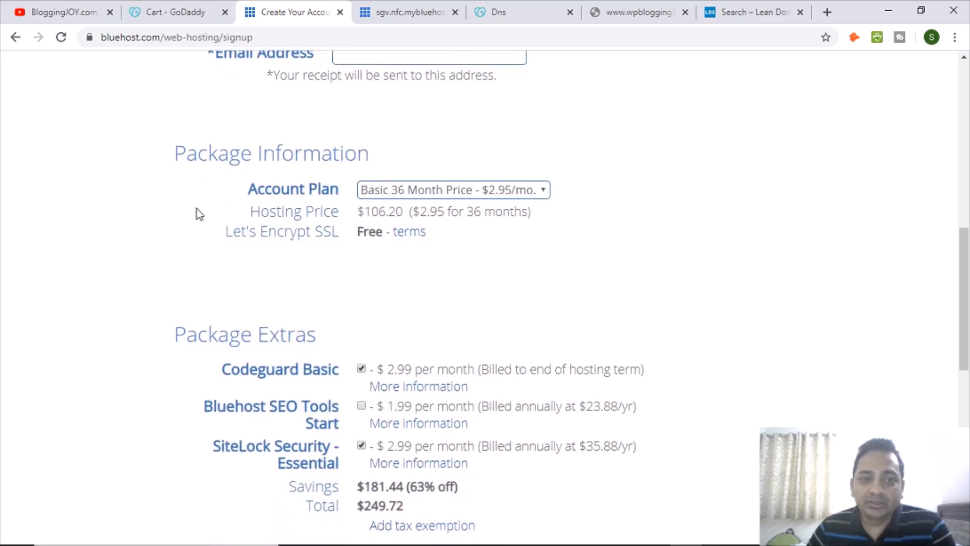
scroll(354, 229, "down", 1)
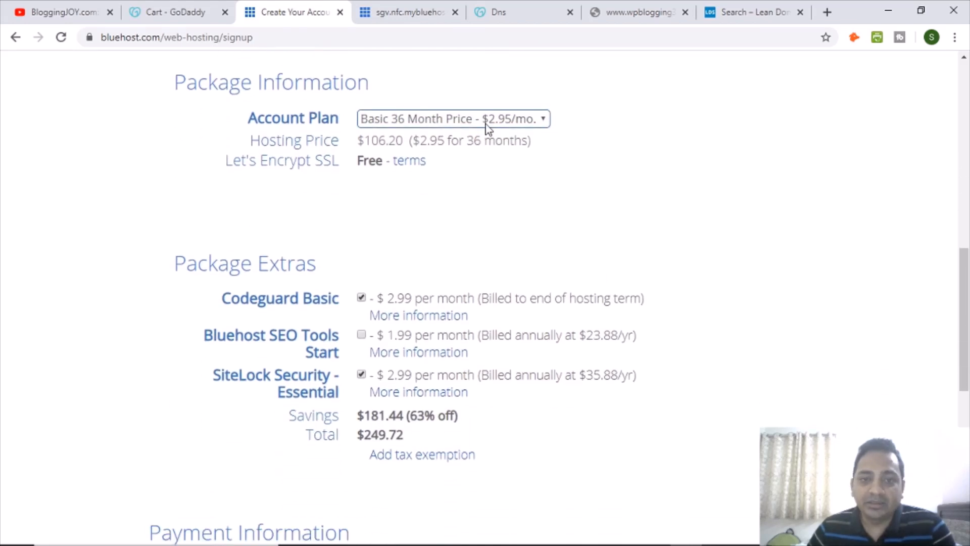
left_click(487, 124)
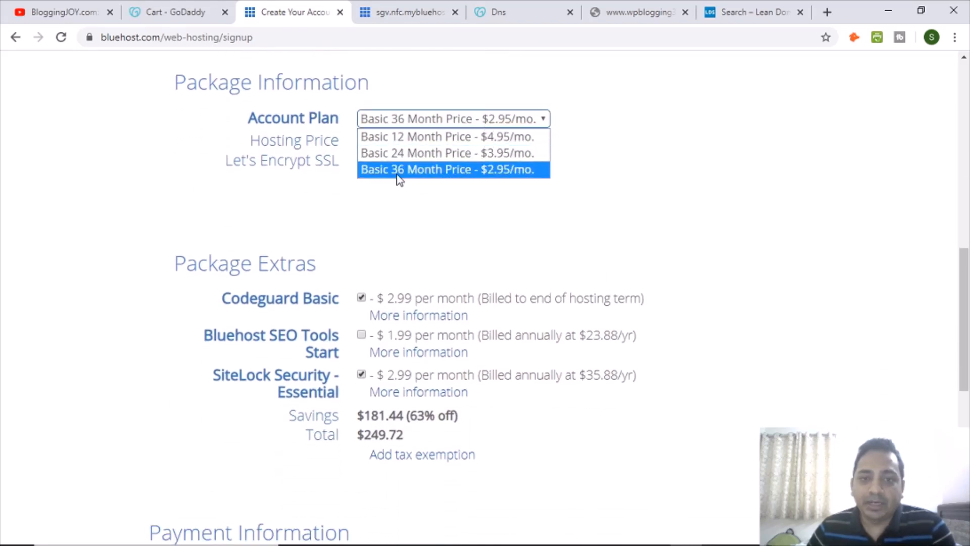
left_click(421, 171)
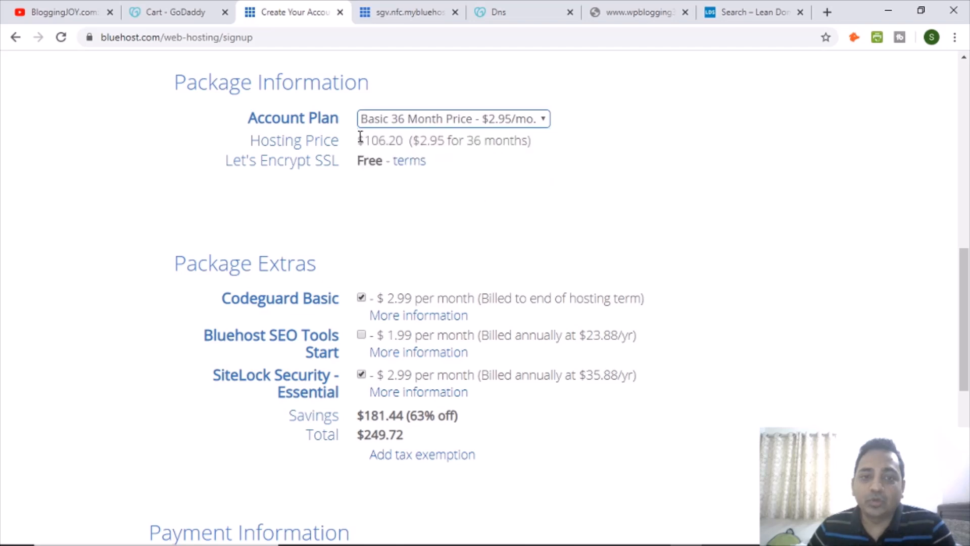
left_click_drag(358, 140, 406, 144)
left_click(480, 142)
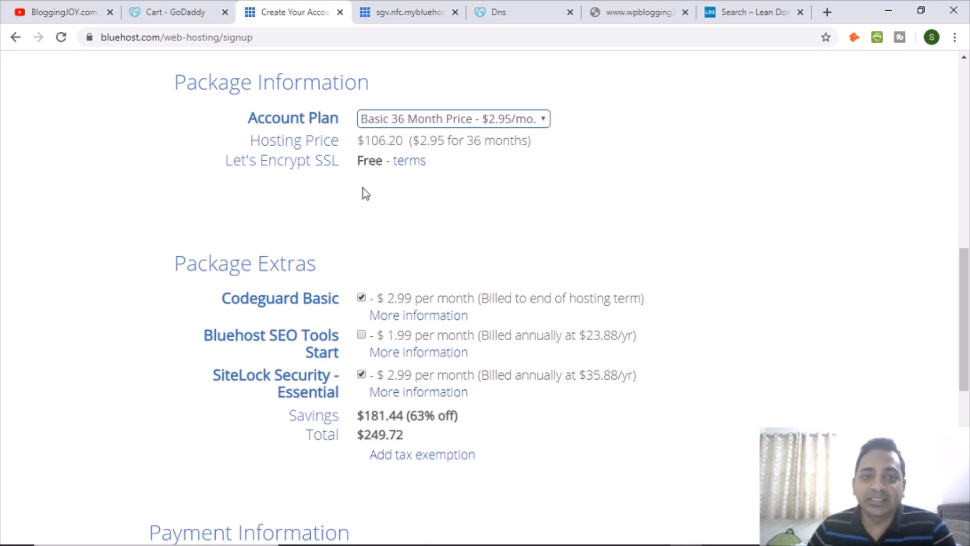
- Remove the Codeguard Basic and SiteLock Security - Essential extras from the package and check the savings and total
scroll(509, 215, "down", 1)
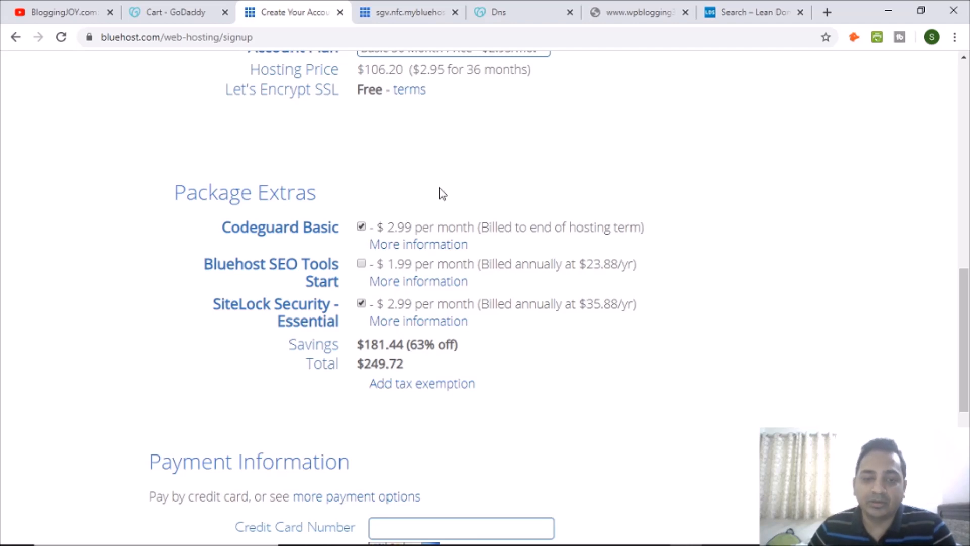
left_click(360, 227)
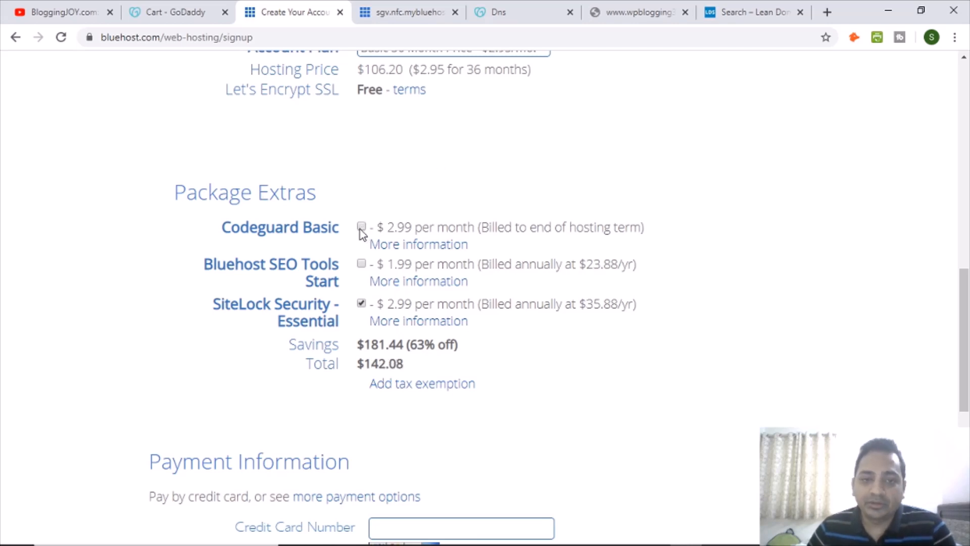
left_click(361, 303)
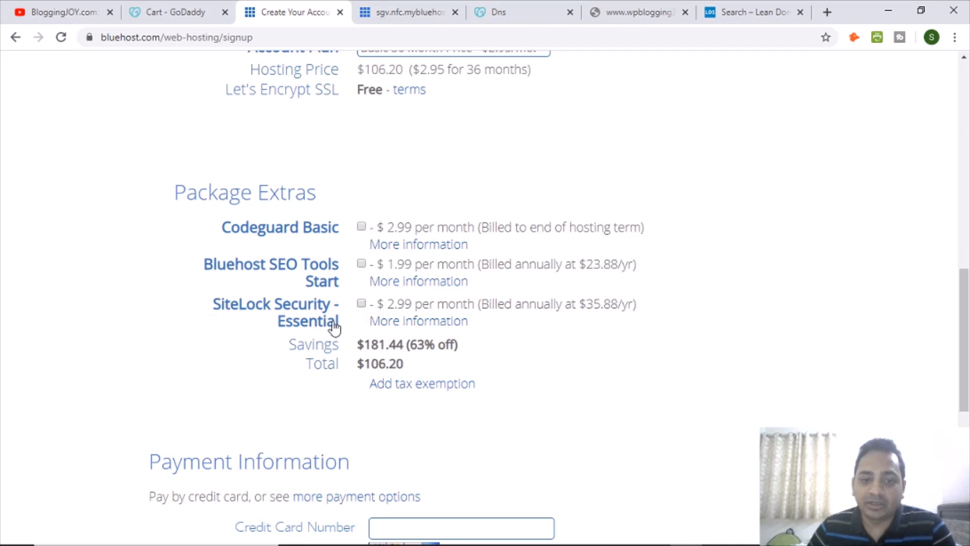
scroll(202, 384, "down", 3)
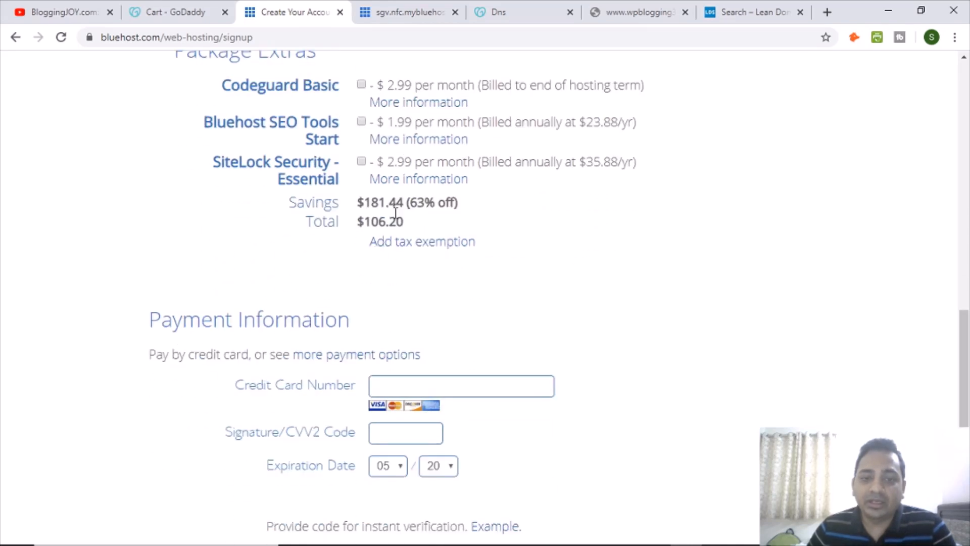
left_click_drag(358, 222, 455, 203)
left_click(515, 219)
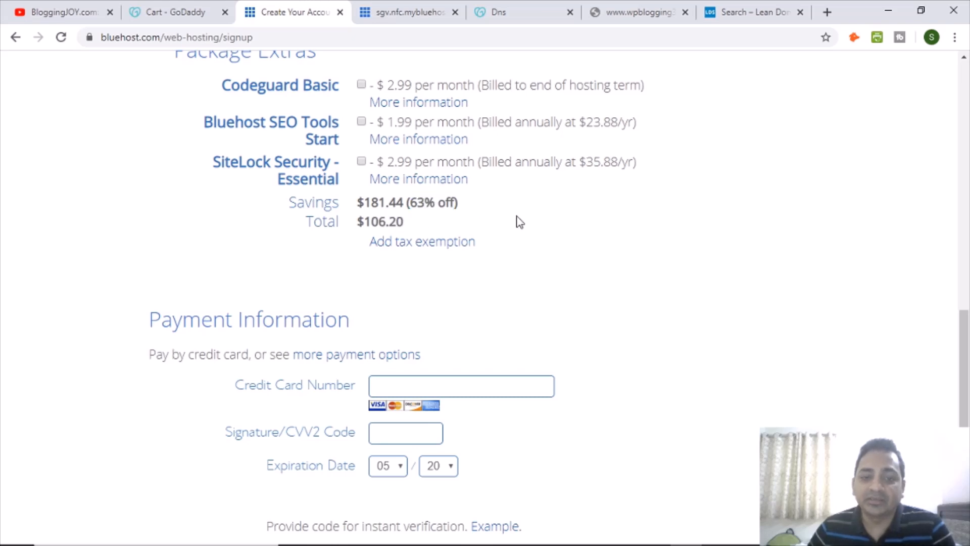
- Show more payment options, select Pay with PayPal and agree to Bluehost's Terms of Service and Cancellation Policy
scroll(563, 258, "down", 4)
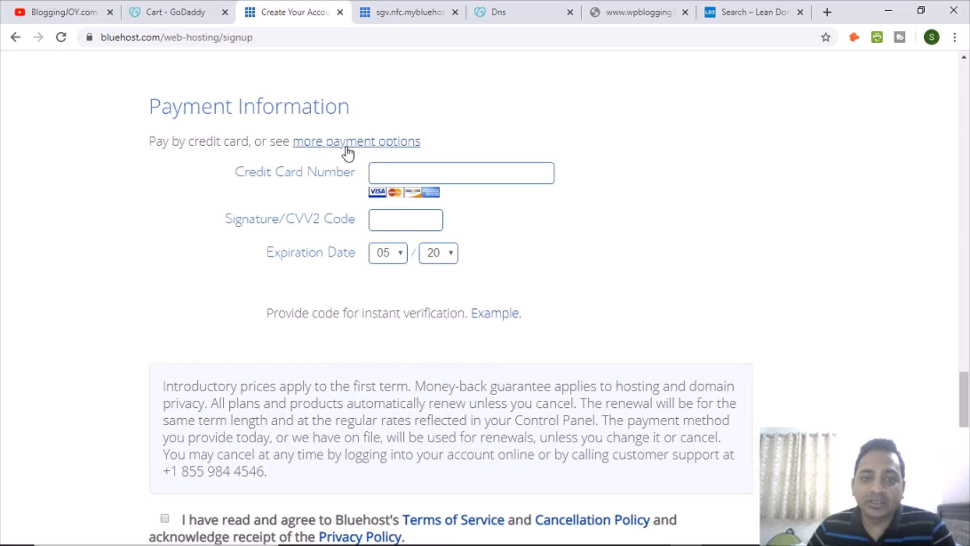
right_click(371, 151)
key("Escape")
left_click(318, 150)
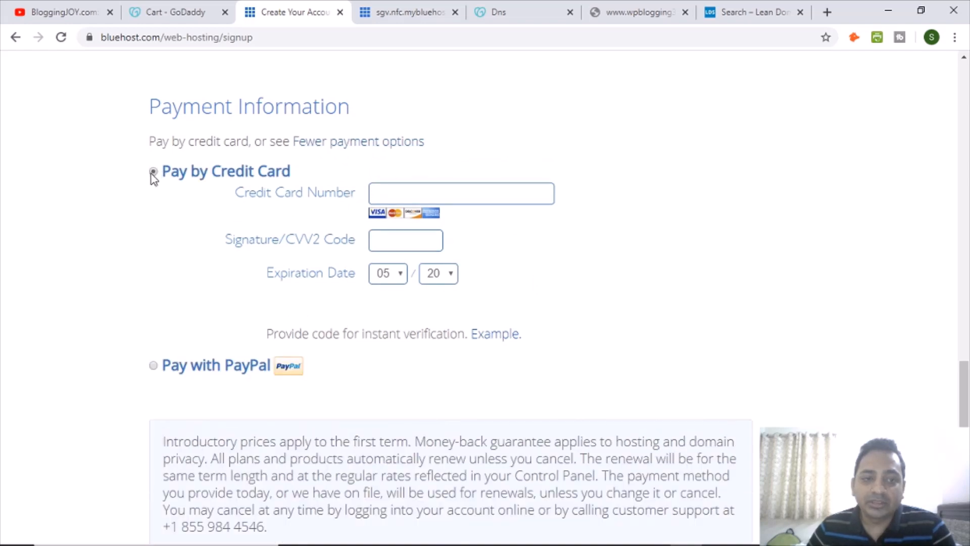
left_click(153, 366)
scroll(90, 356, "down", 2)
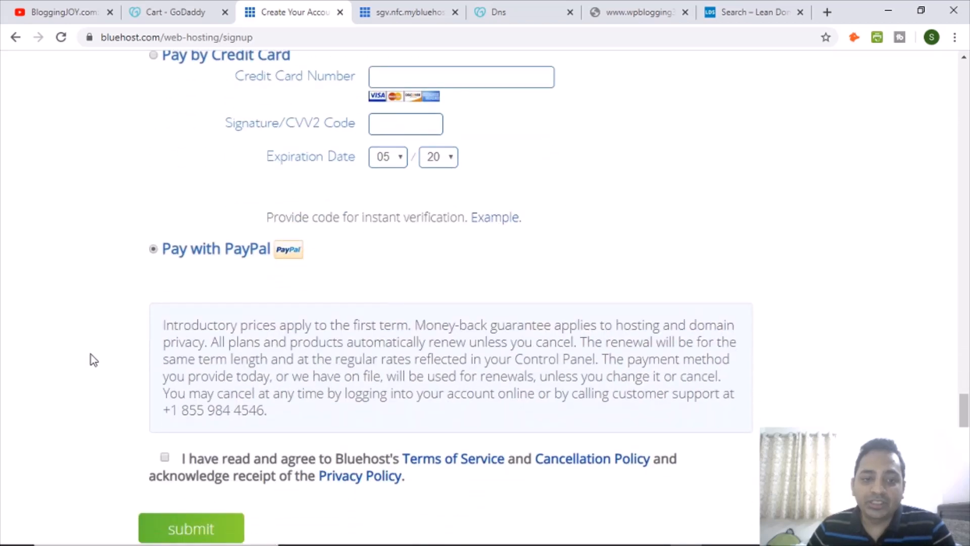
scroll(92, 359, "up", 2)
scroll(93, 360, "down", 2)
scroll(116, 318, "up", 3)
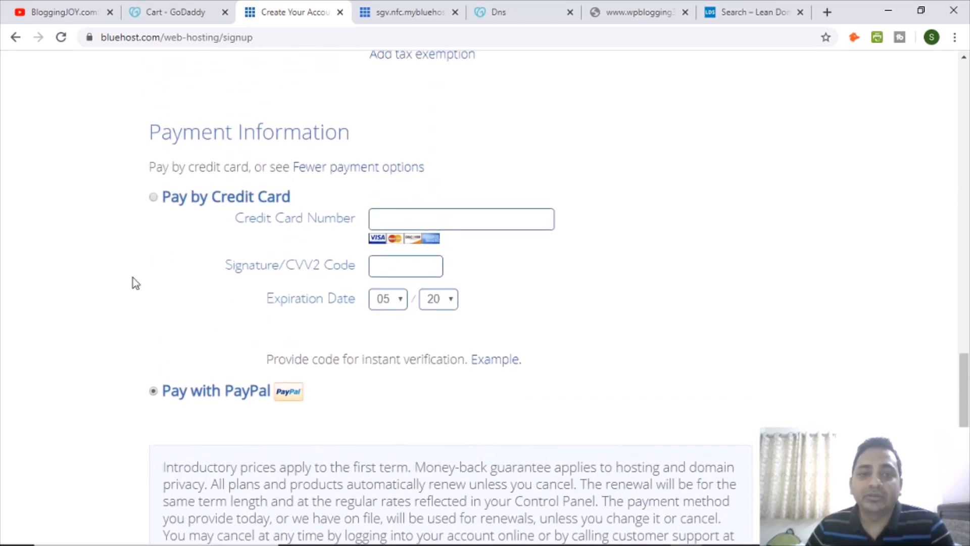
scroll(158, 316, "down", 3)
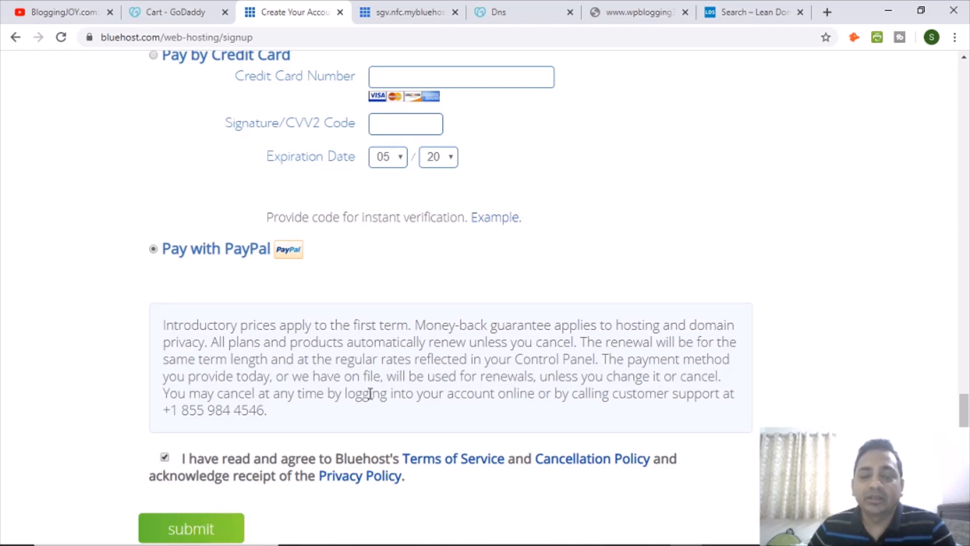
scroll(359, 389, "up", 3)
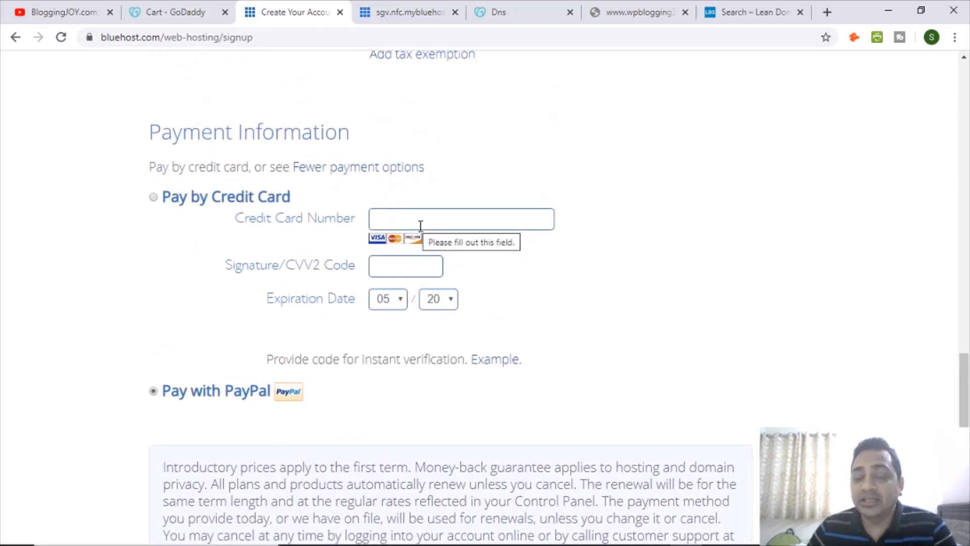
scroll(415, 394, "down", 3)
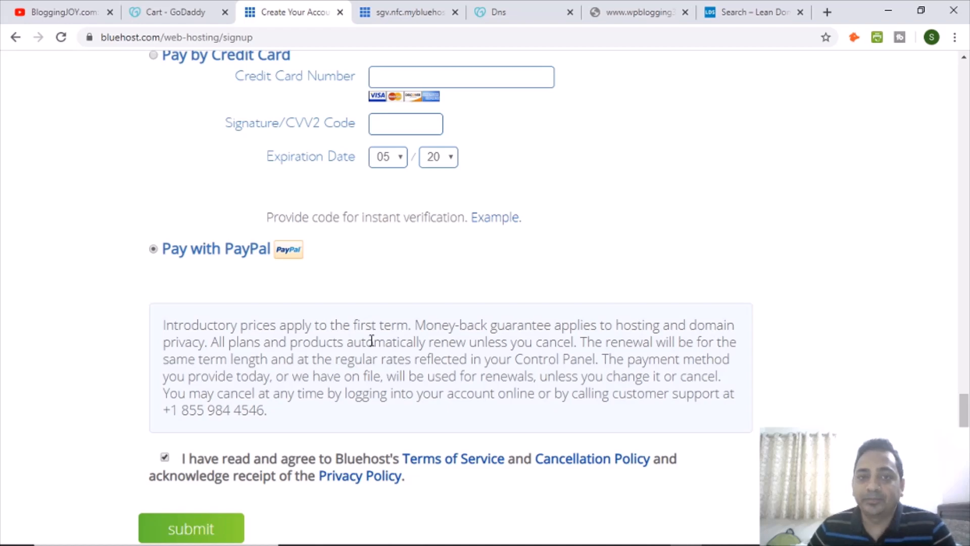
- Switch to the Bluehost account portal and check which hosting plan the account holds
left_click(388, 13)
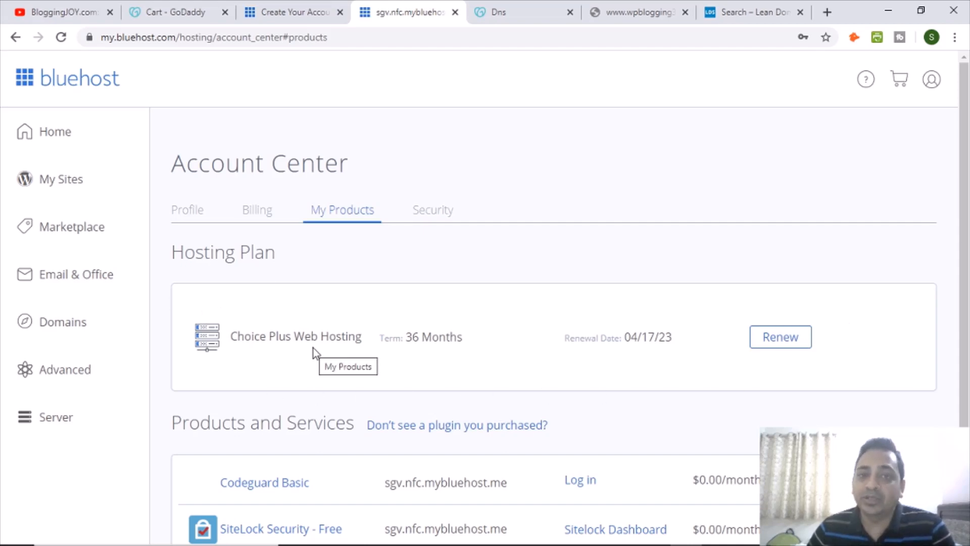
left_click_drag(234, 335, 376, 346)
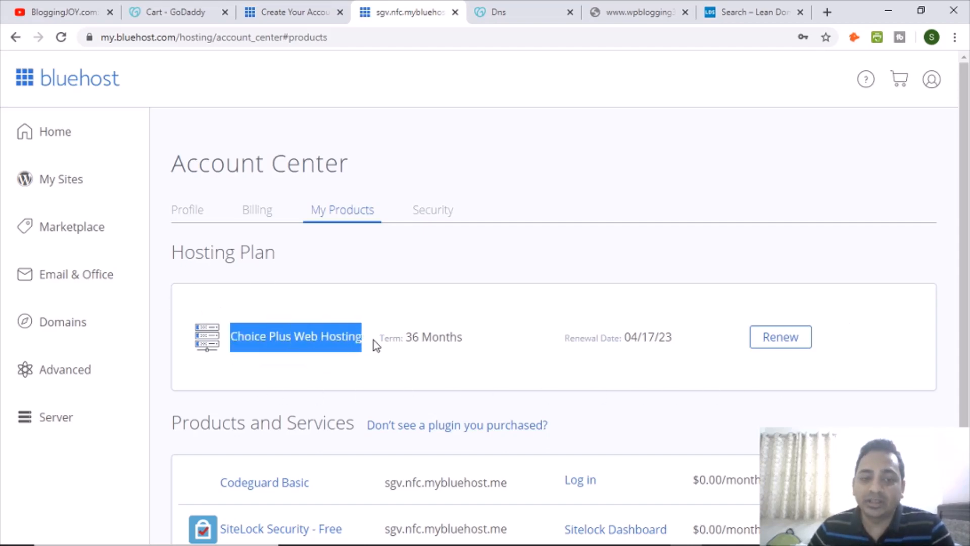
left_click(318, 361)
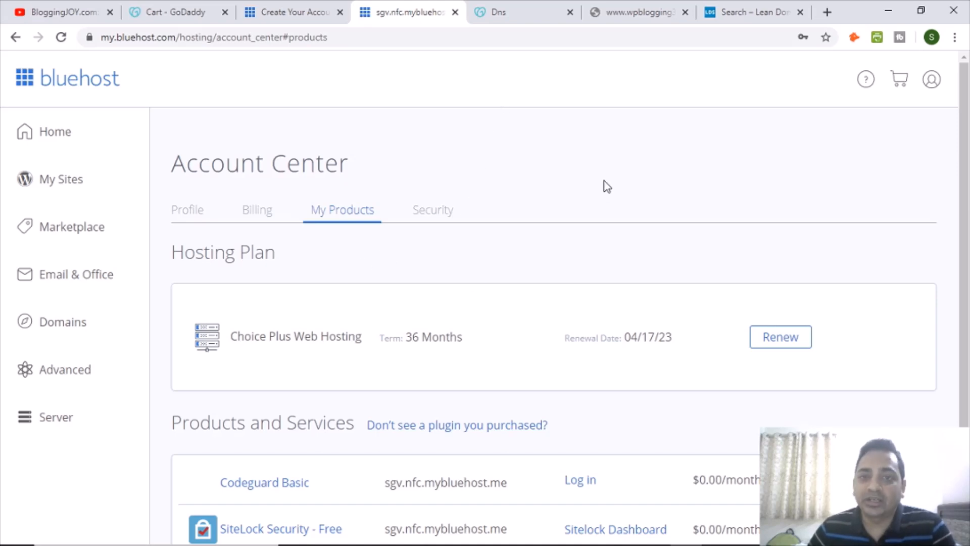
- Check the wpblogging360.com domain in its browser page and return to the Bluehost account portal
left_click(635, 16)
left_click(185, 44)
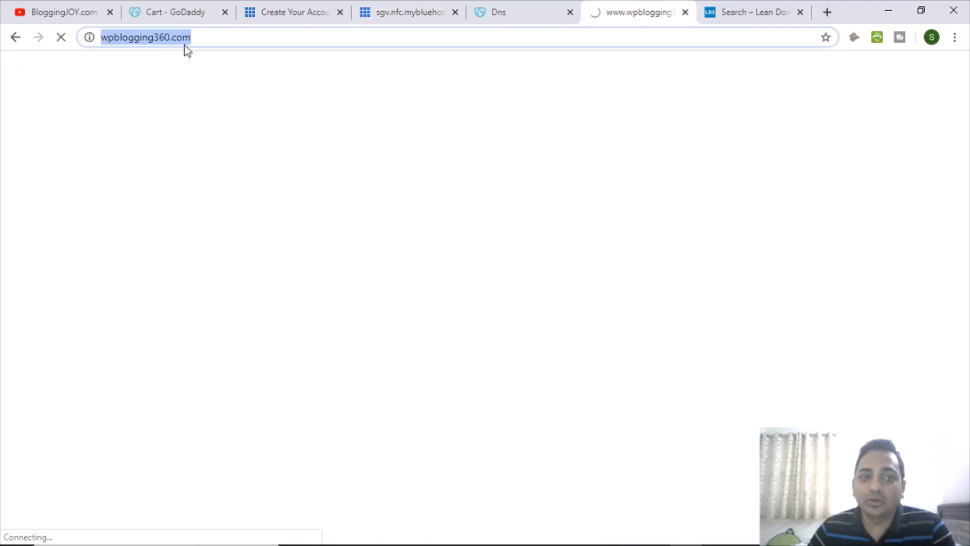
left_click(409, 15)
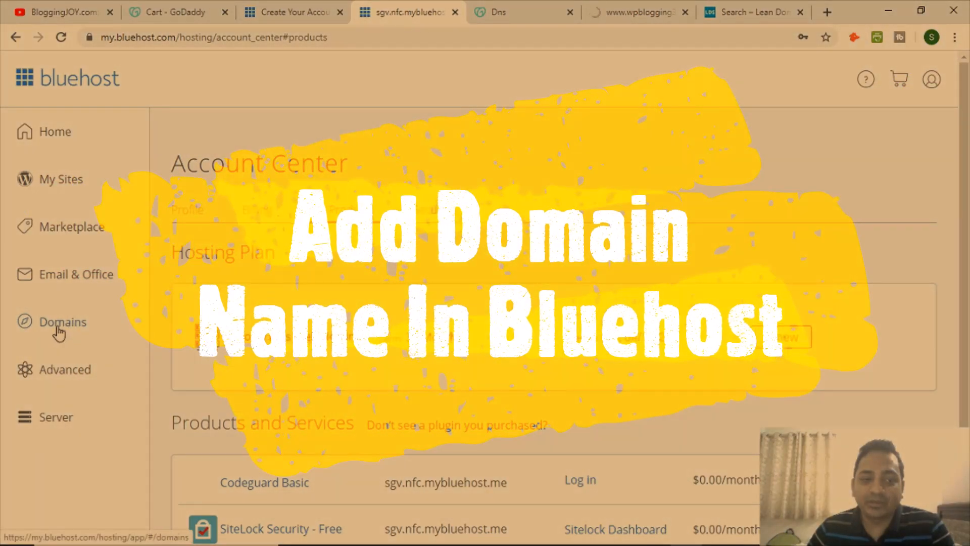
- Open the account's domain list and review the addon domains, including hostingbrowse.com
left_click(64, 330)
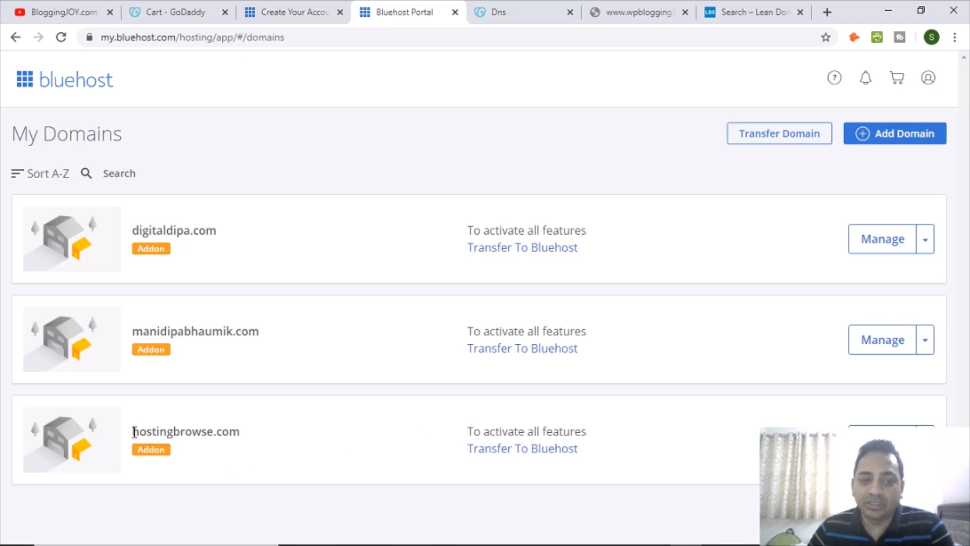
left_click_drag(134, 432, 256, 435)
left_click(296, 437)
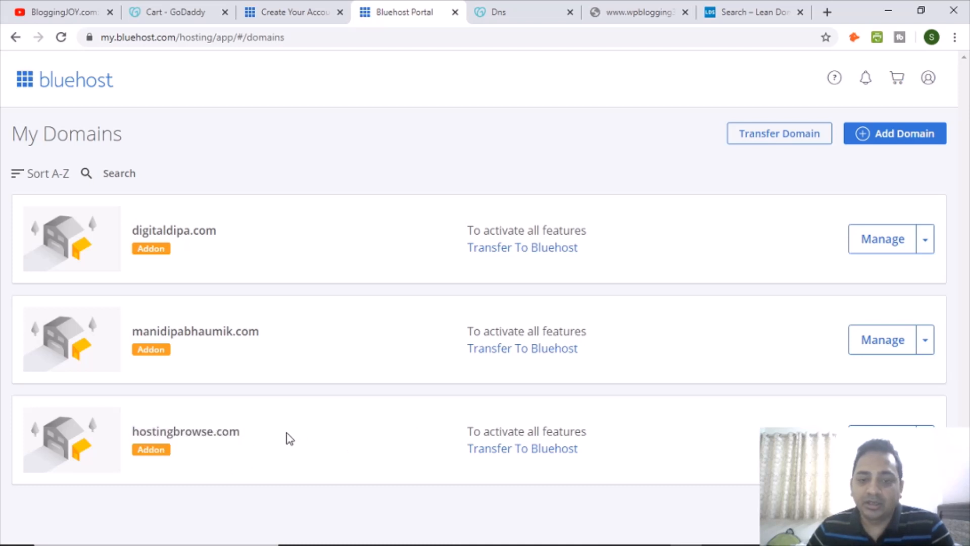
left_click_drag(134, 433, 261, 438)
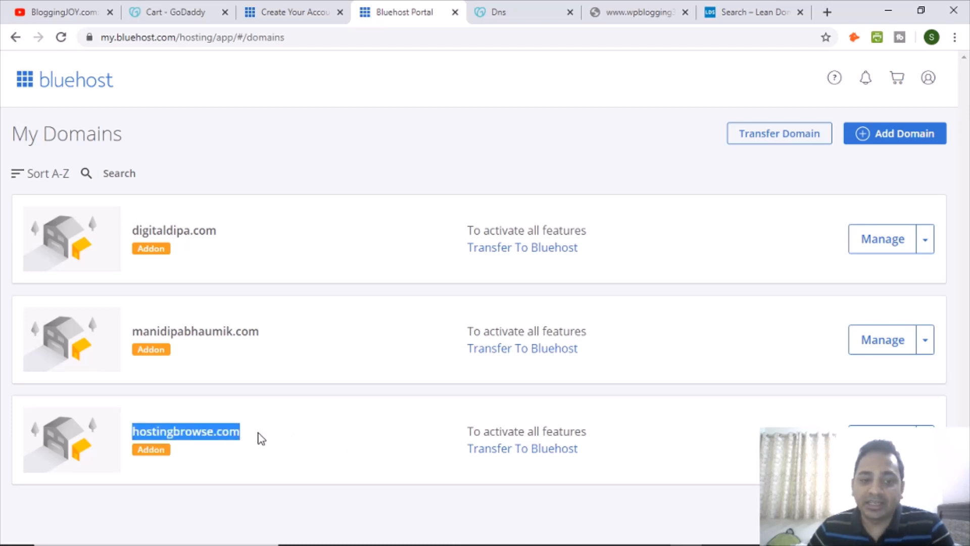
left_click(294, 438)
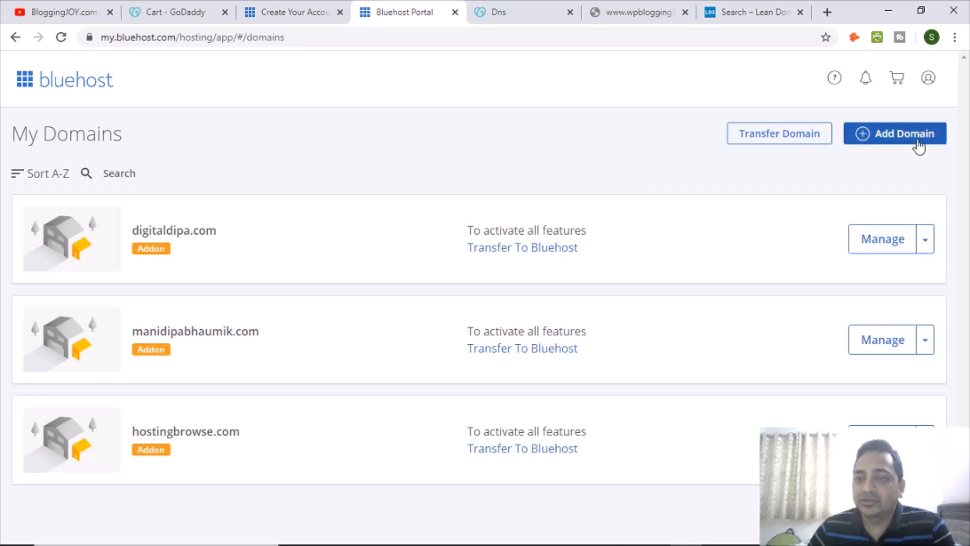
- Open the domain assignment form and enter wpblogging360.com as a domain not already associated with the account, then check its ownership verification
left_click(892, 141)
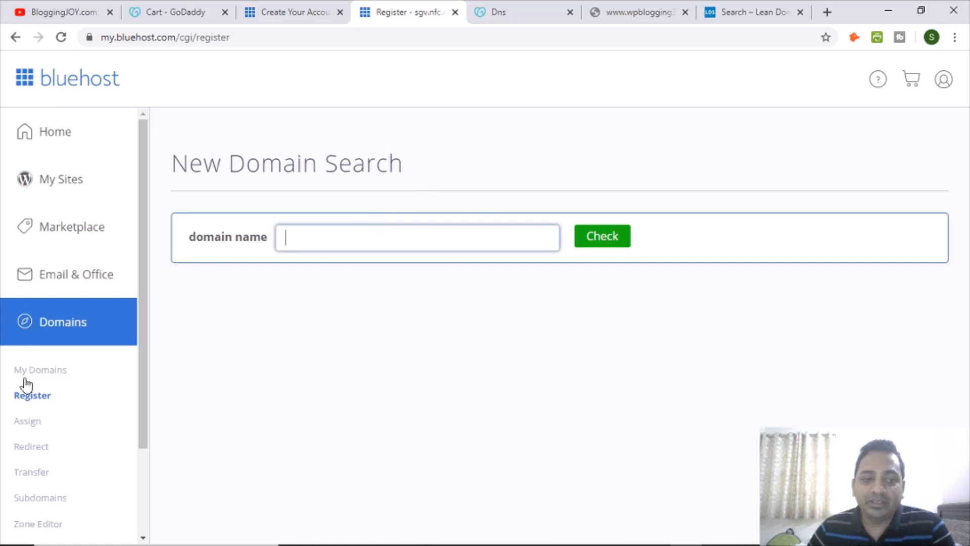
left_click(34, 427)
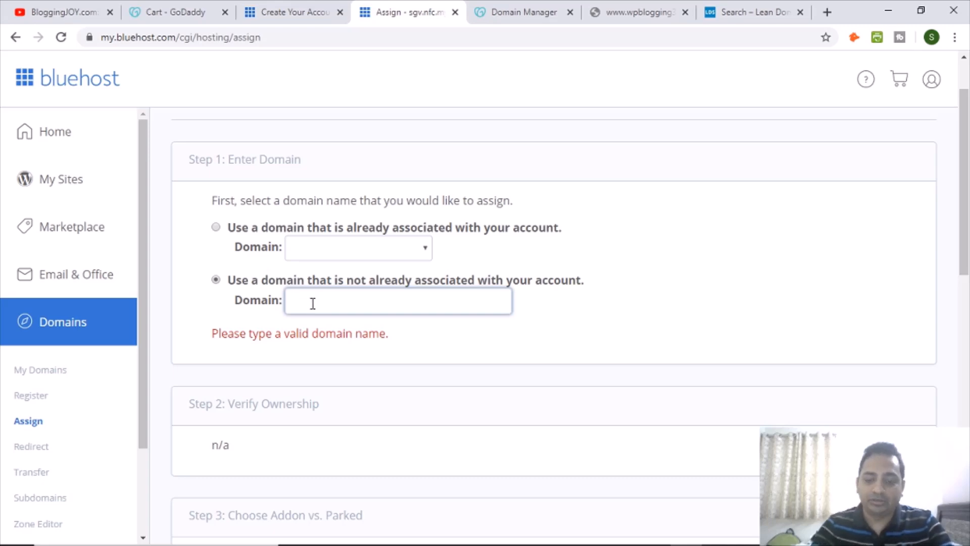
type("wpblogging360.com")
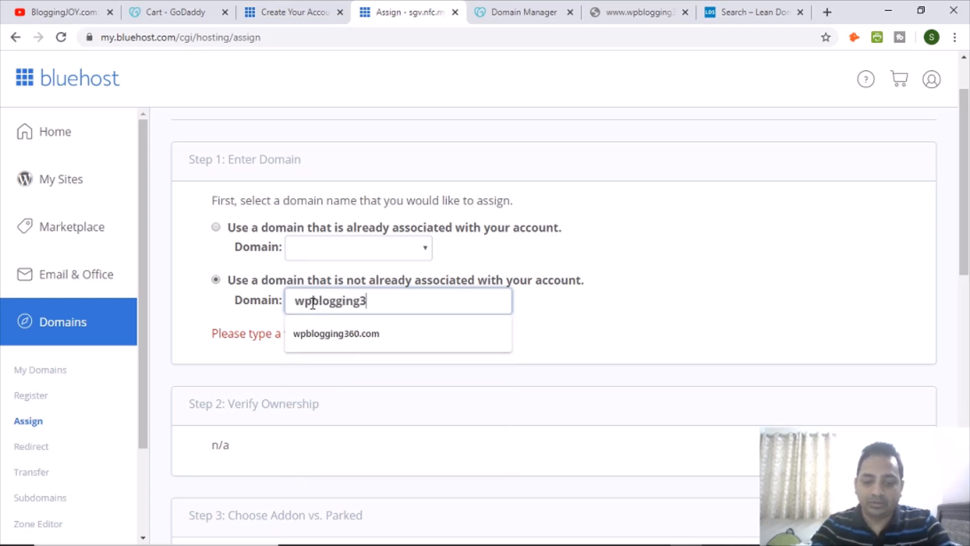
left_click(329, 334)
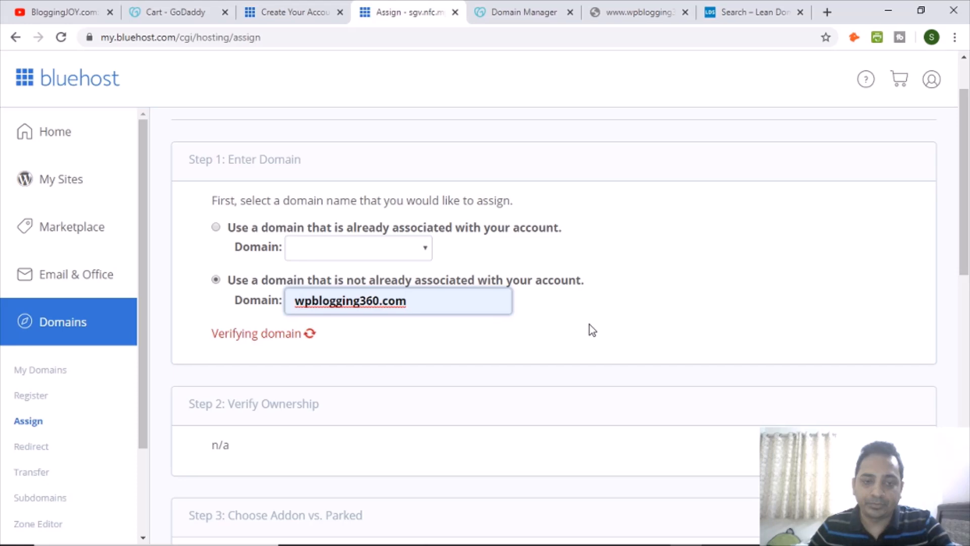
scroll(591, 331, "down", 7)
scroll(586, 333, "up", 9)
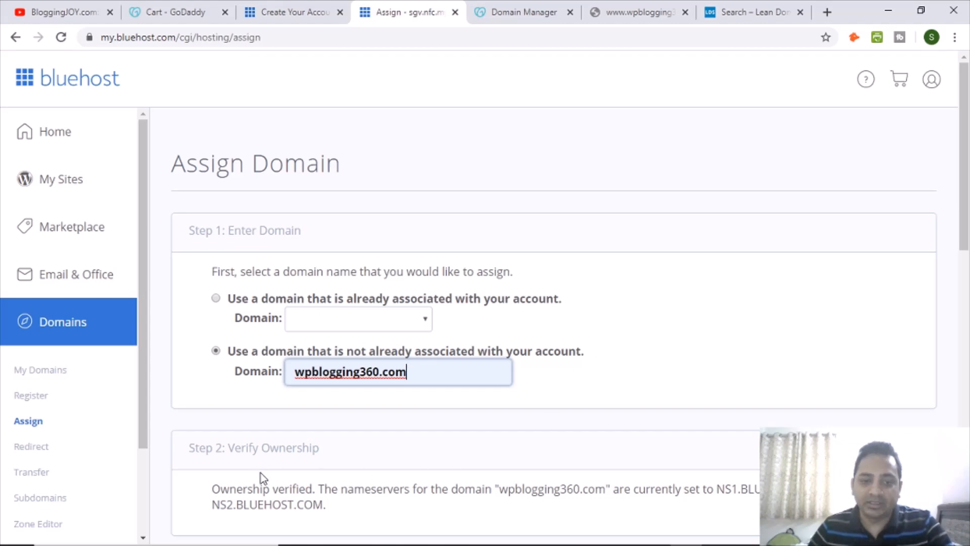
scroll(277, 476, "down", 1)
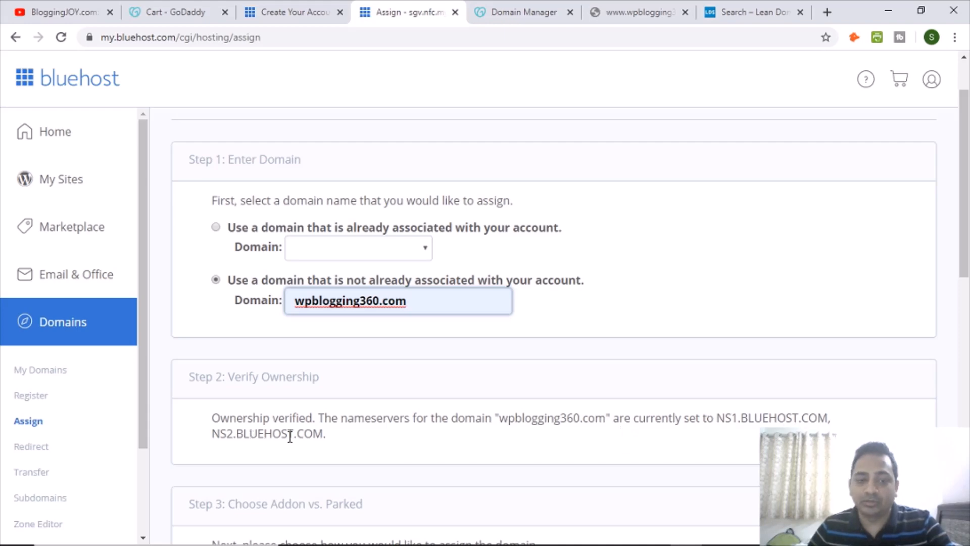
- Assign wpblogging360.com to the account as an Addon Domain and check for it in the domain list
scroll(381, 379, "down", 5)
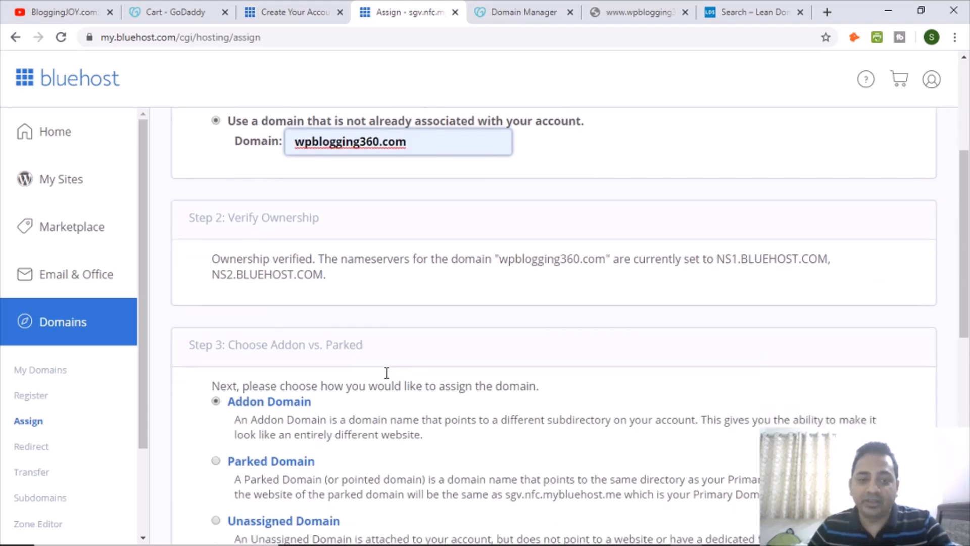
left_click(215, 277)
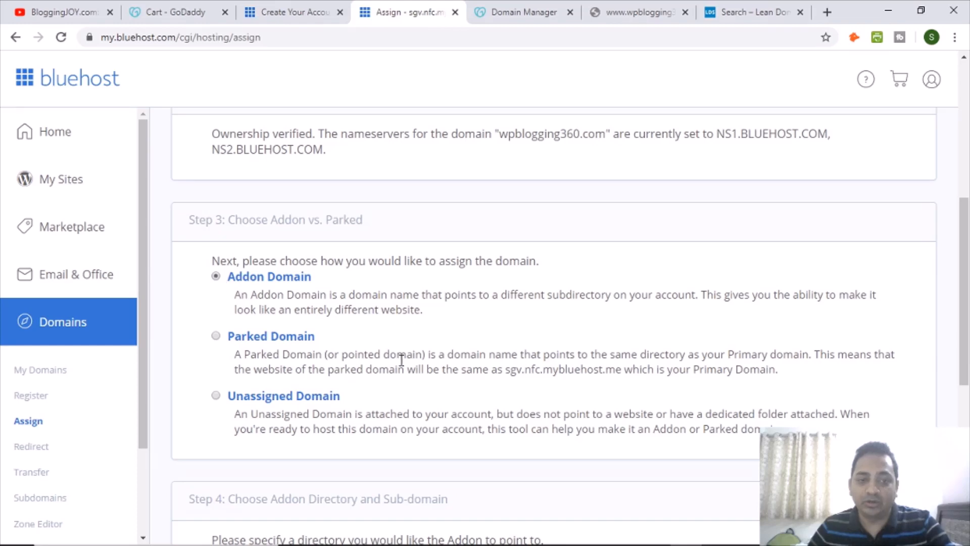
scroll(402, 359, "down", 6)
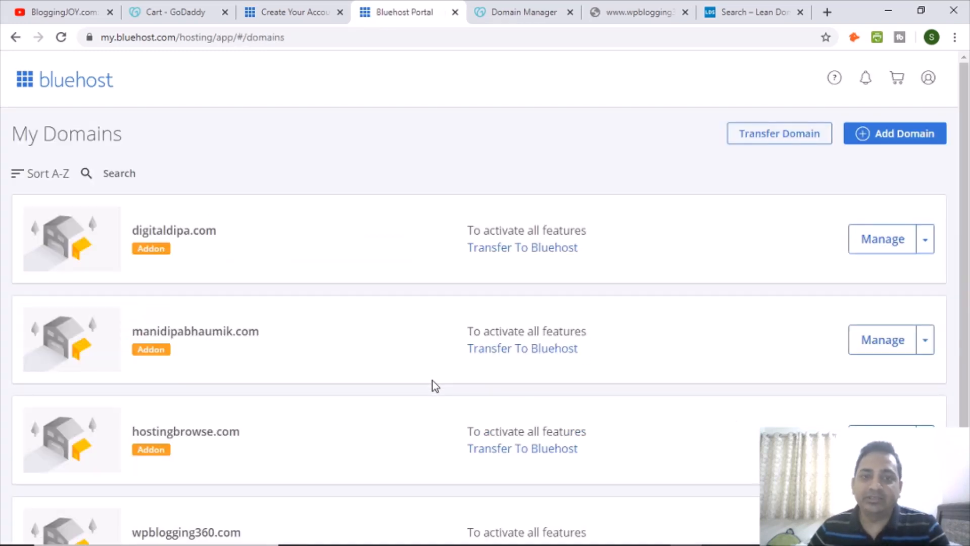
scroll(433, 382, "down", 1)
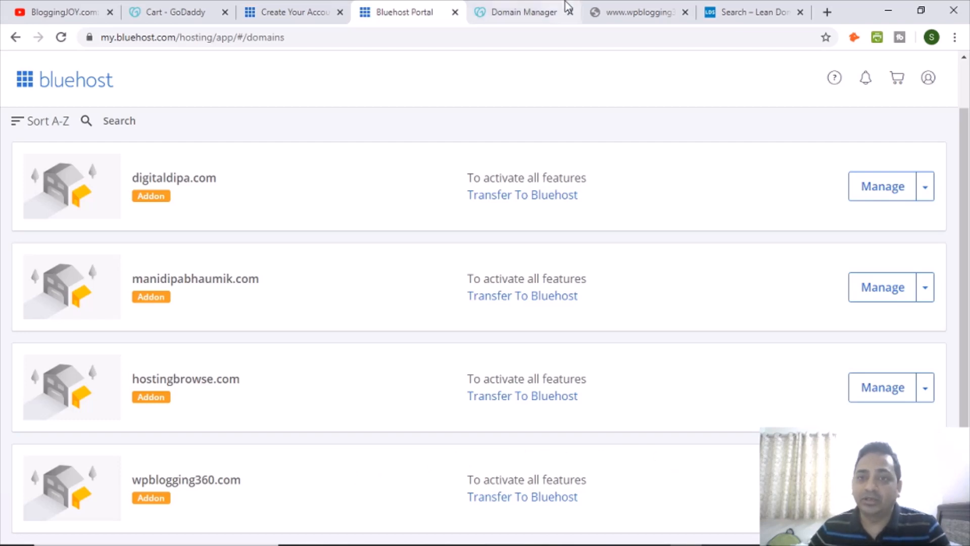
- Reload the wpblogging360.com page to test whether the domain responds, and return to the Bluehost domain list
left_click(624, 11)
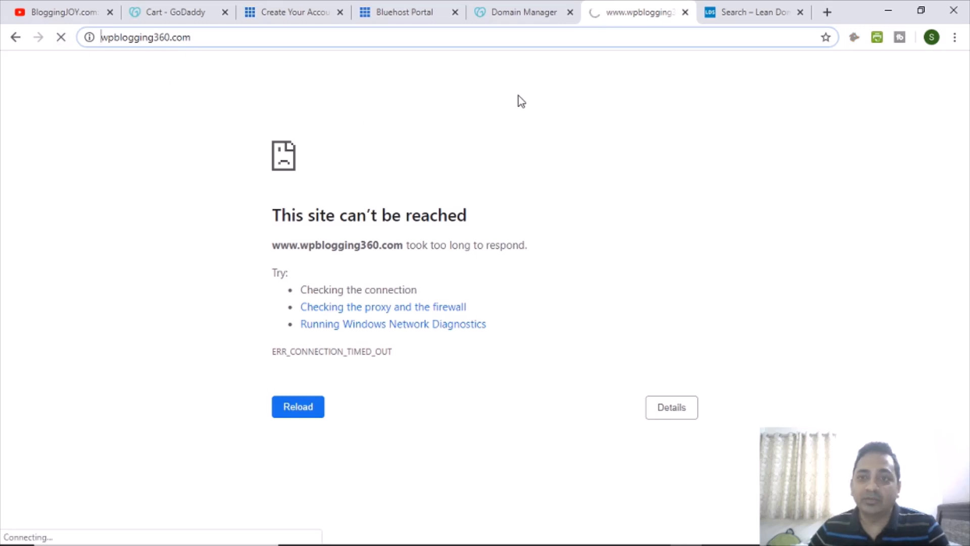
left_click(64, 37)
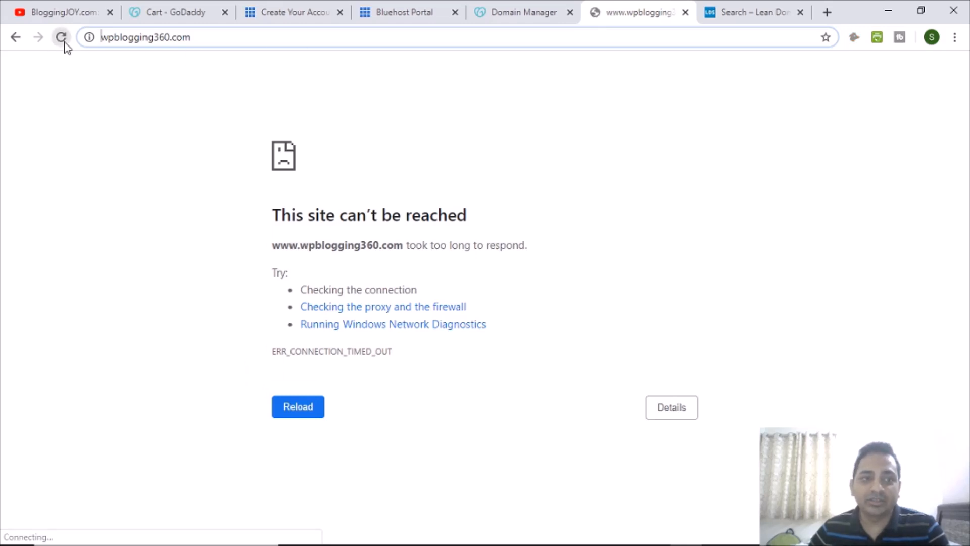
left_click(61, 36)
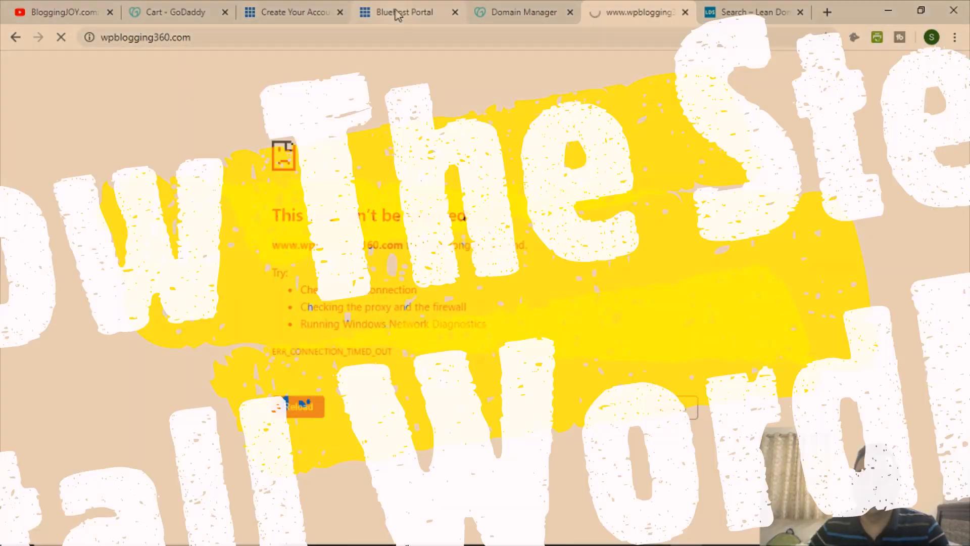
left_click(397, 12)
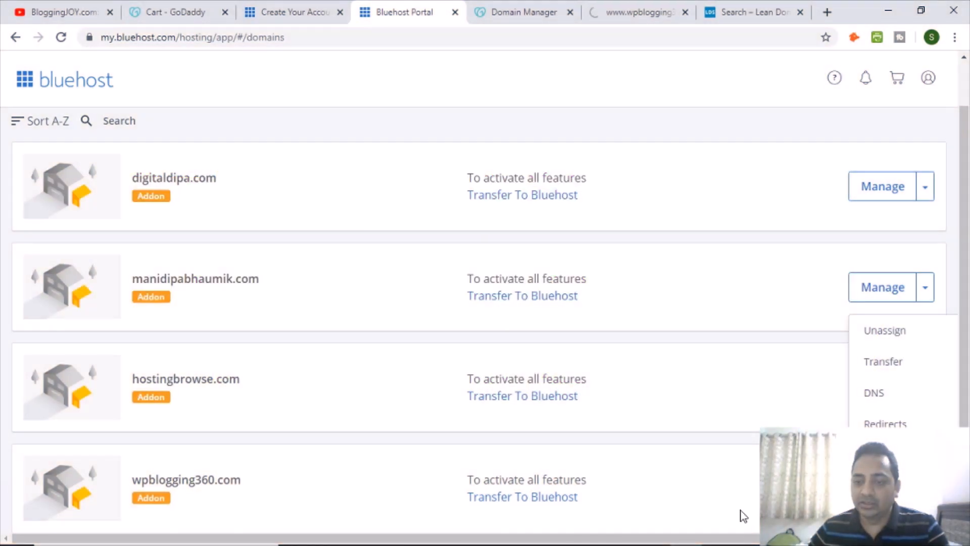
left_click(741, 516)
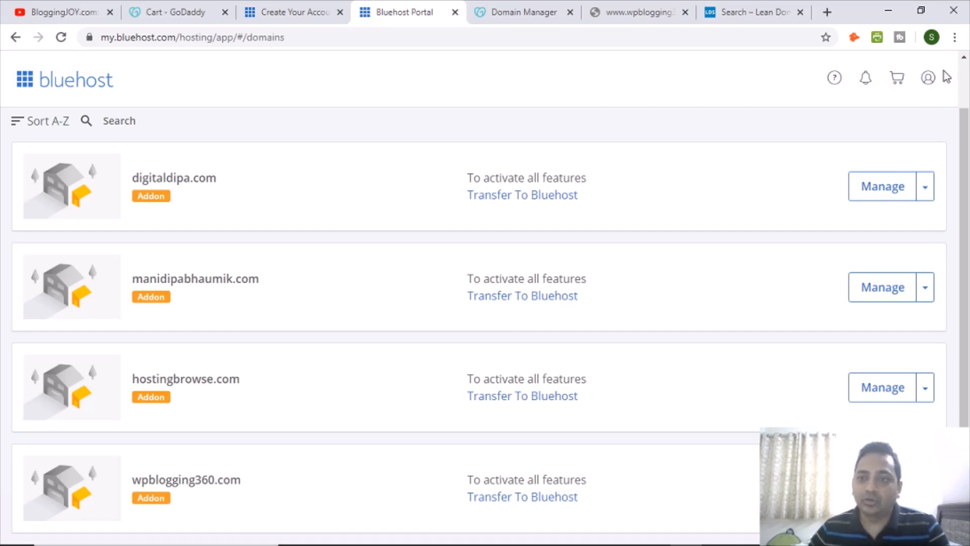
- Open the account's products page, go on to My Sites and look through the existing WordPress sites
left_click(928, 77)
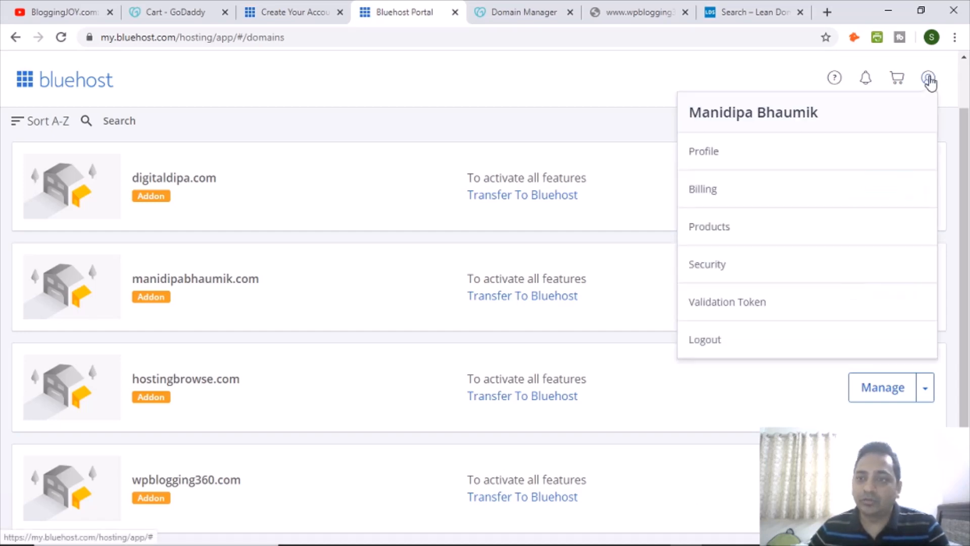
left_click(715, 232)
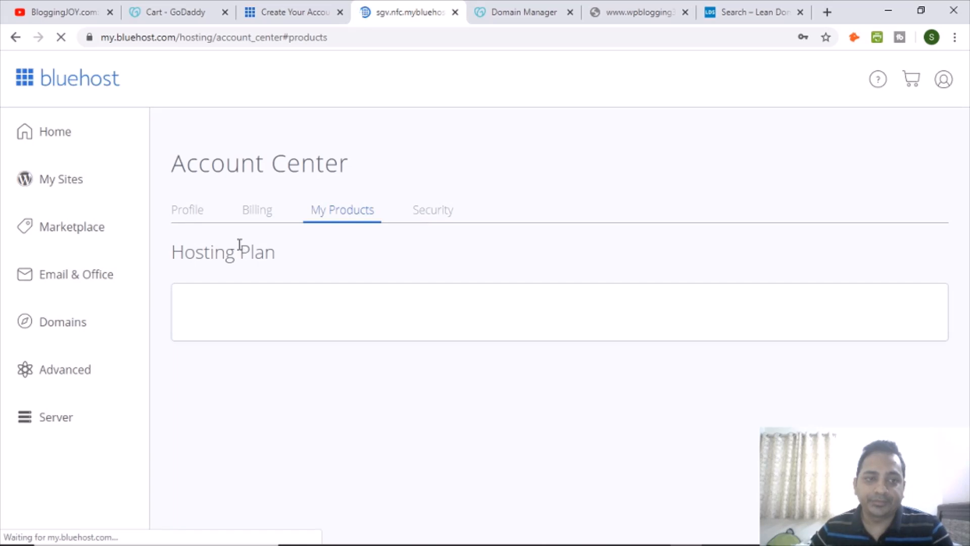
left_click(65, 186)
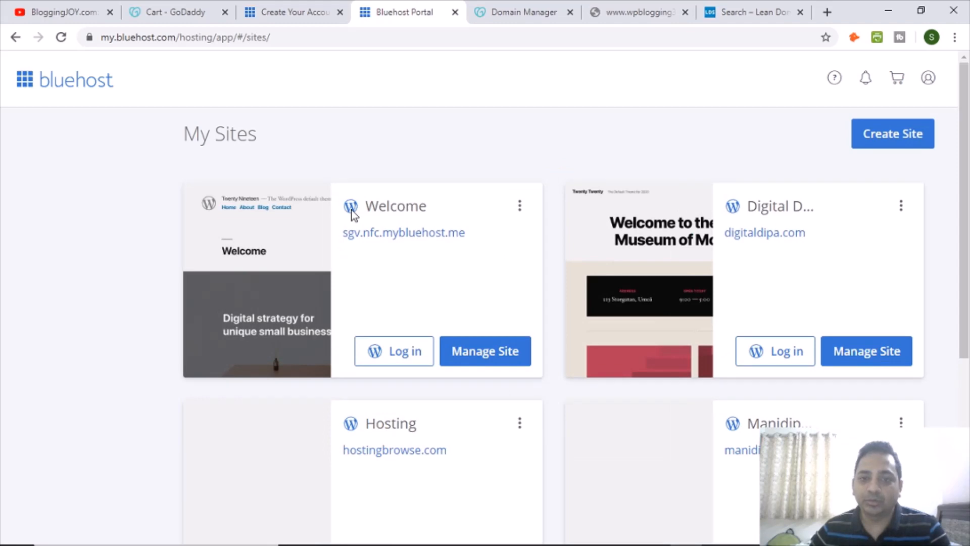
scroll(554, 207, "down", 5)
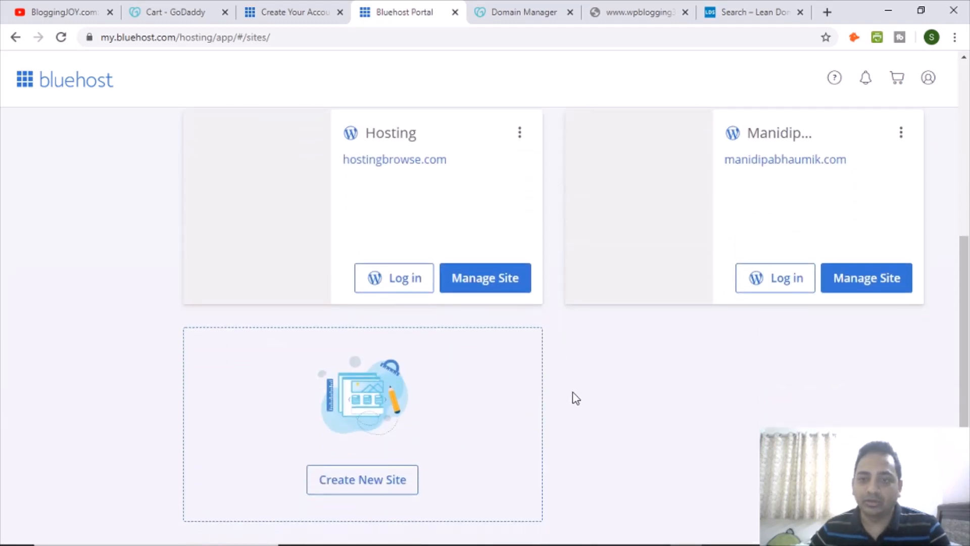
scroll(570, 394, "up", 5)
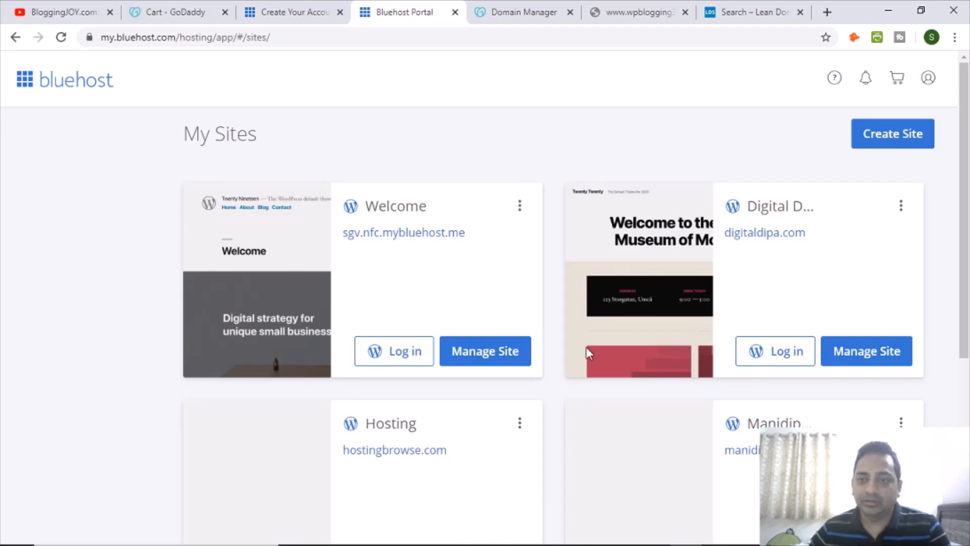
- Start a new WordPress site named WPBlogging360 with the tagline "Beginners Guide To WordPress Blogging"
left_click(889, 144)
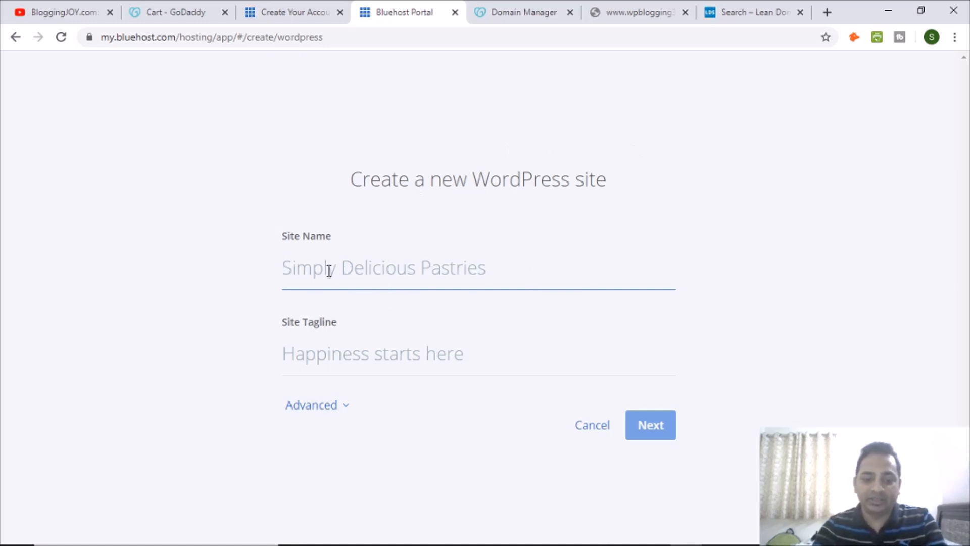
type("WPBlogging360")
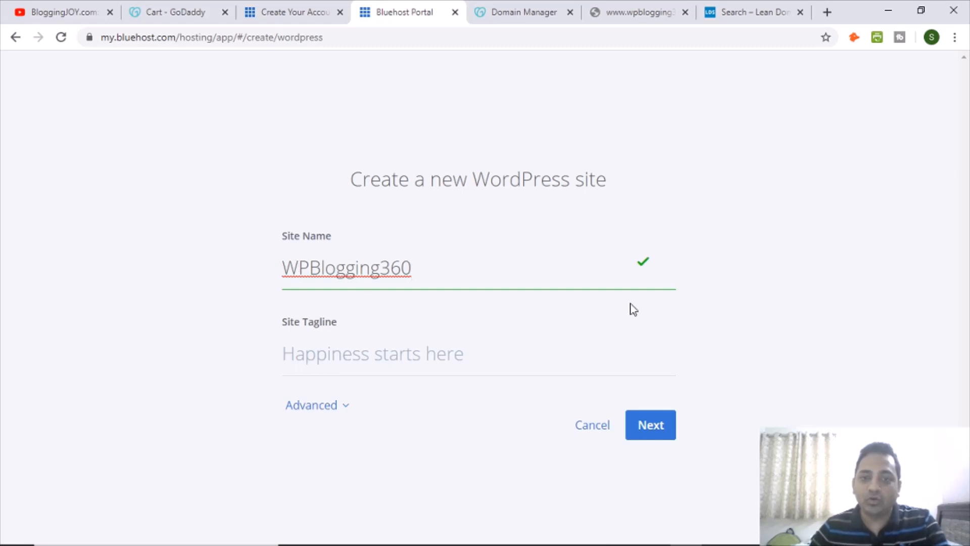
left_click(287, 354)
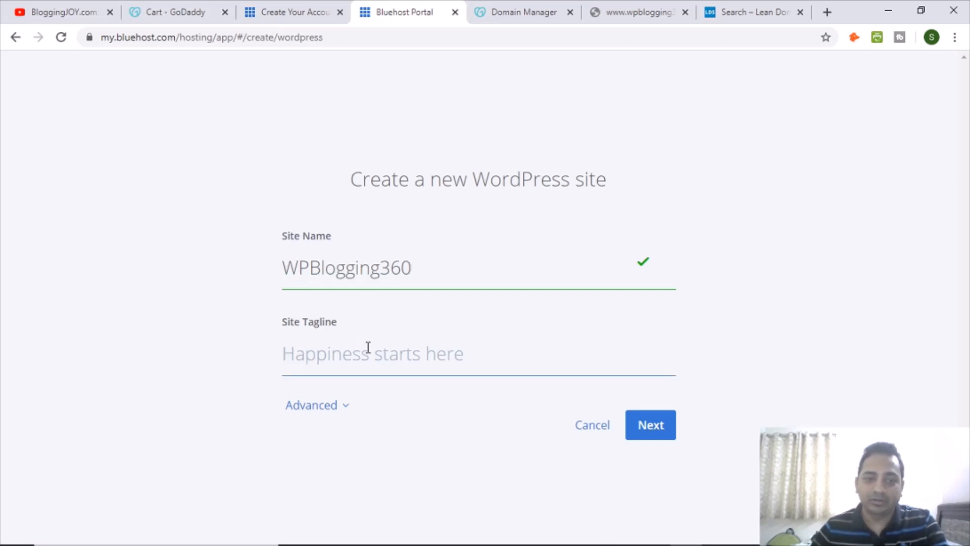
type("Begin")
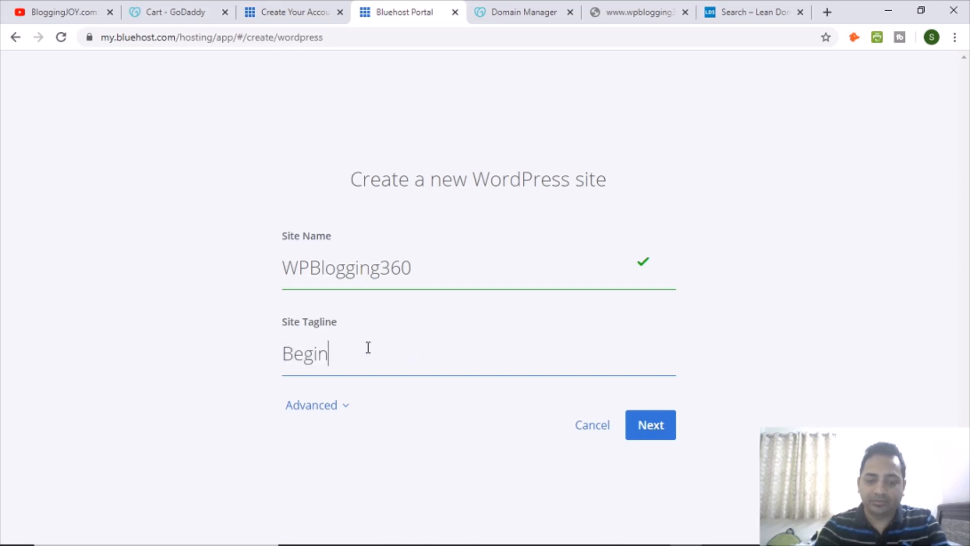
type("ners Guide ")
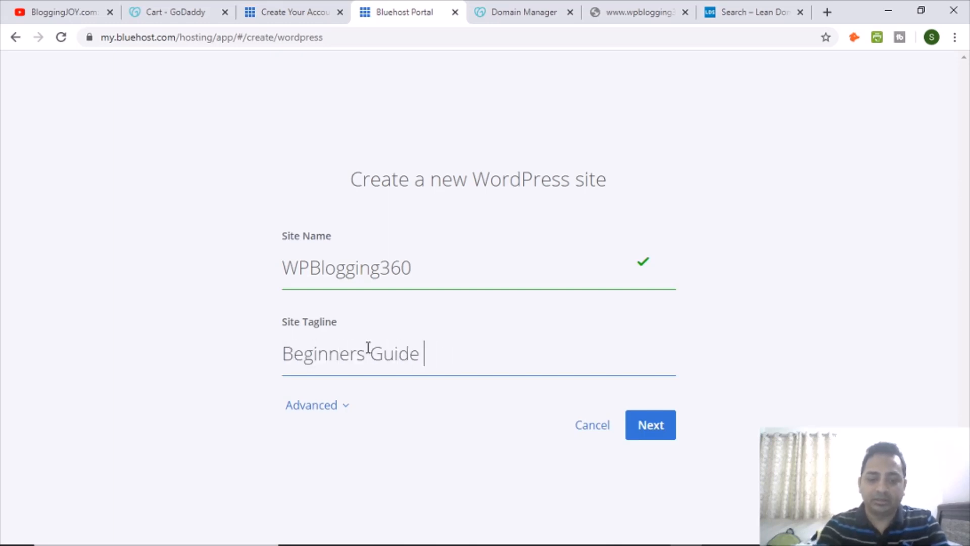
type("To WordPr")
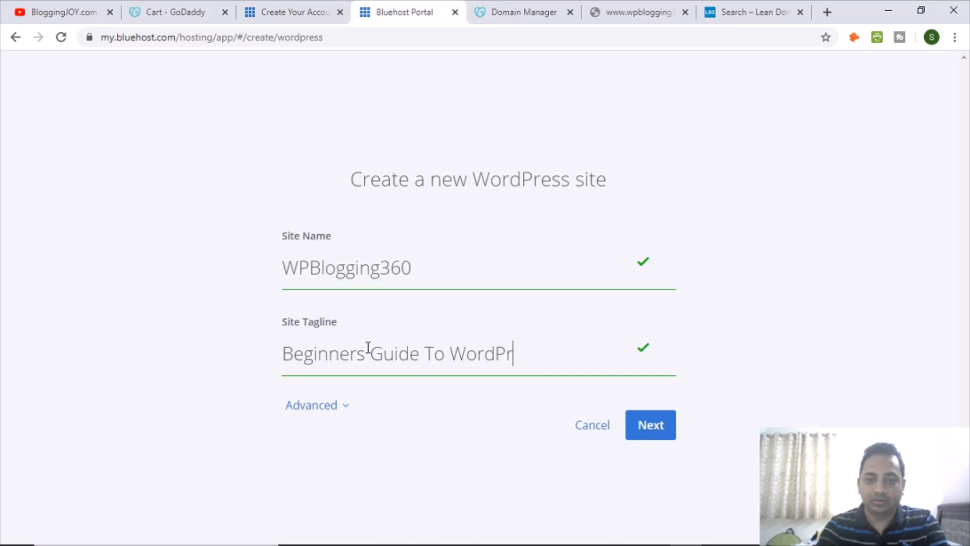
type("ess Blogging")
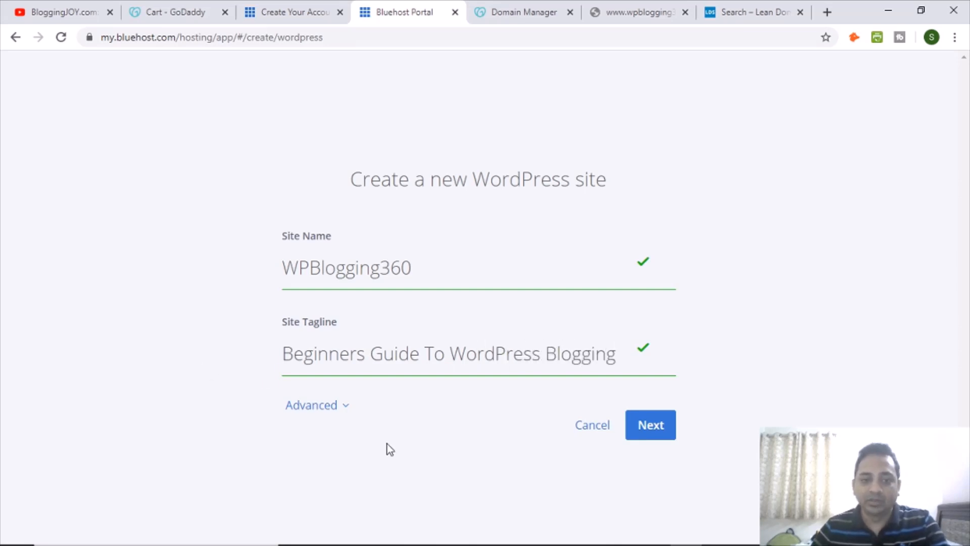
- Expand the advanced options to review the e-mail, admin username and password fields, and continue to the domain choice
left_click(311, 405)
scroll(221, 413, "down", 1)
scroll(222, 413, "down", 3)
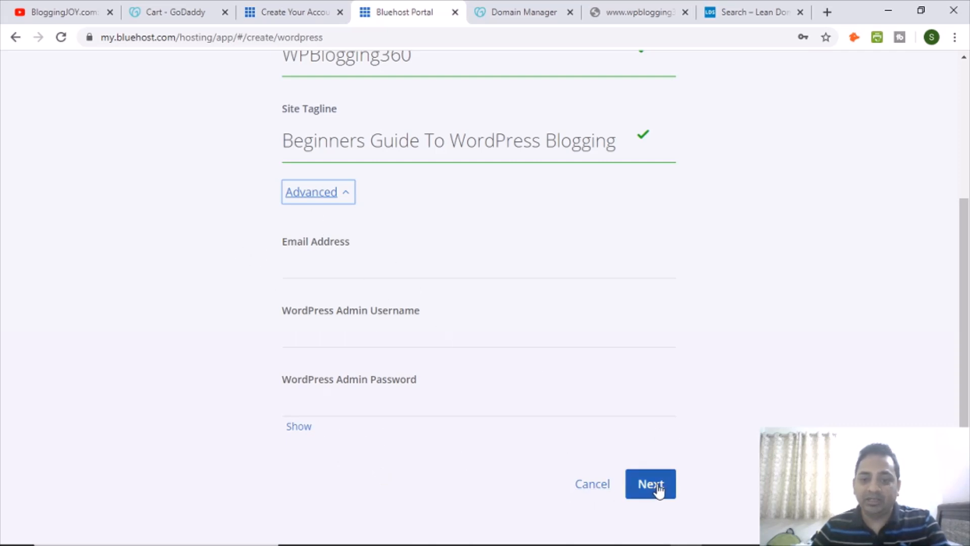
left_click(347, 192)
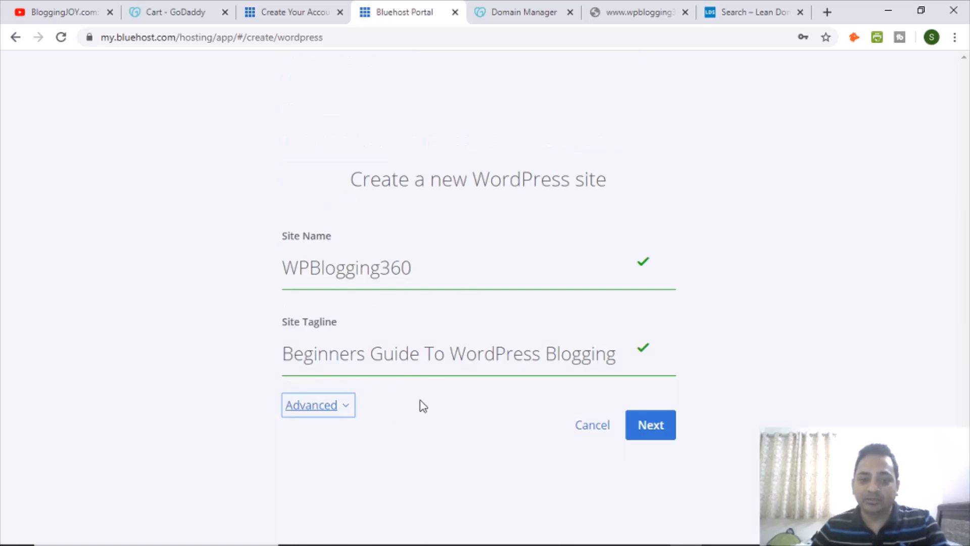
left_click(332, 412)
scroll(183, 395, "down", 5)
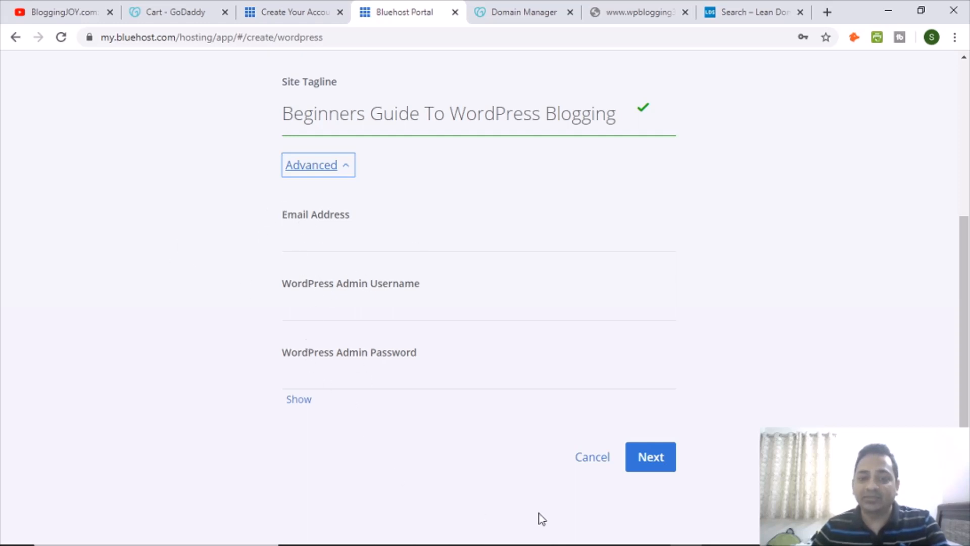
left_click(657, 458)
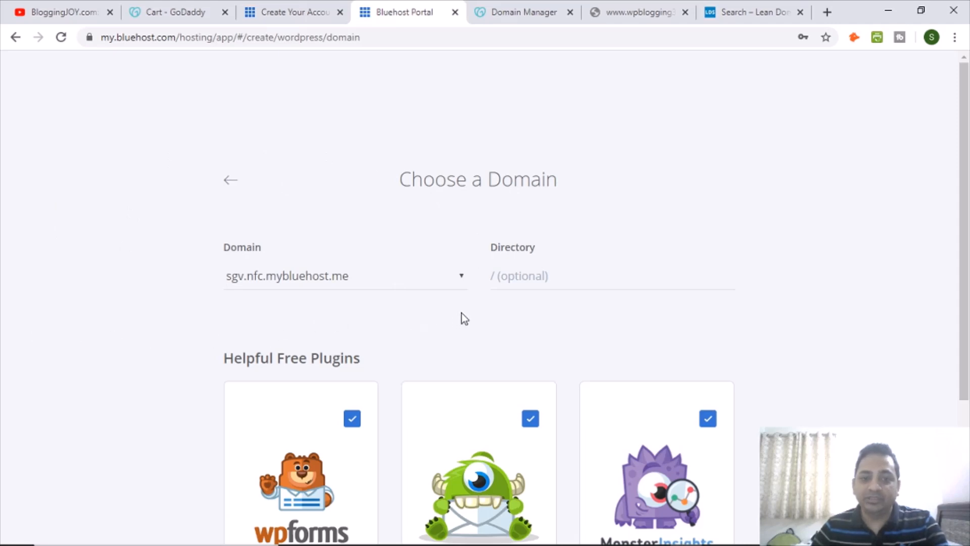
- Choose wpblogging360.com as the new site's domain and leave the optional directory empty
left_click(462, 280)
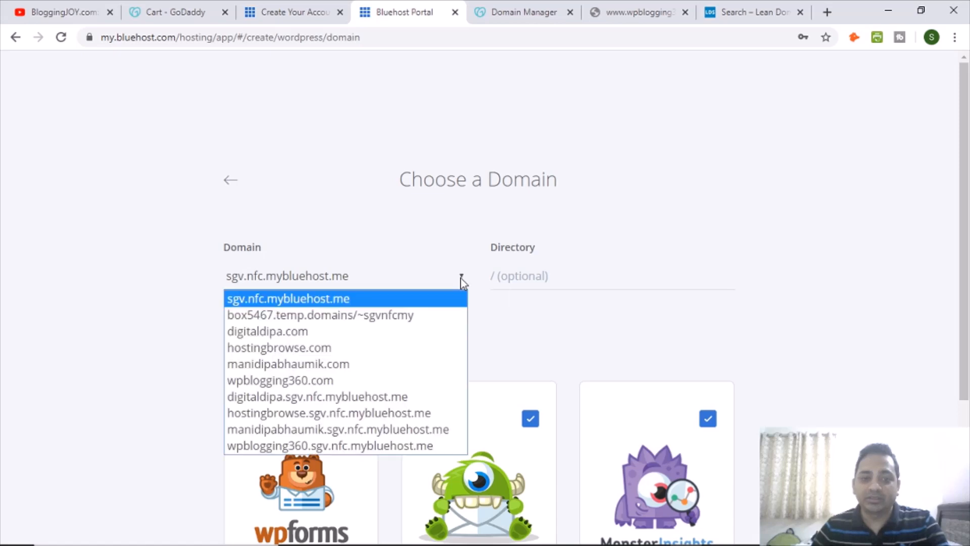
left_click(262, 384)
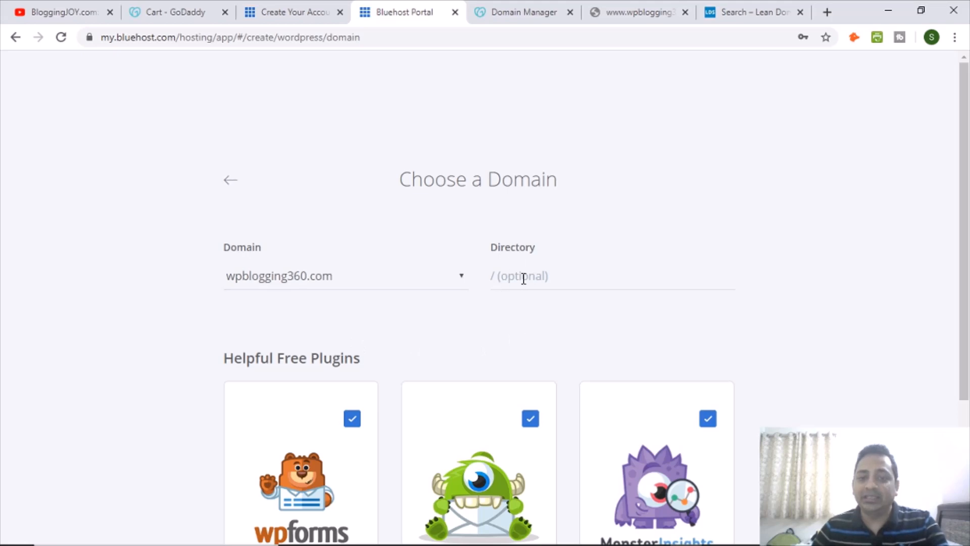
left_click(501, 278)
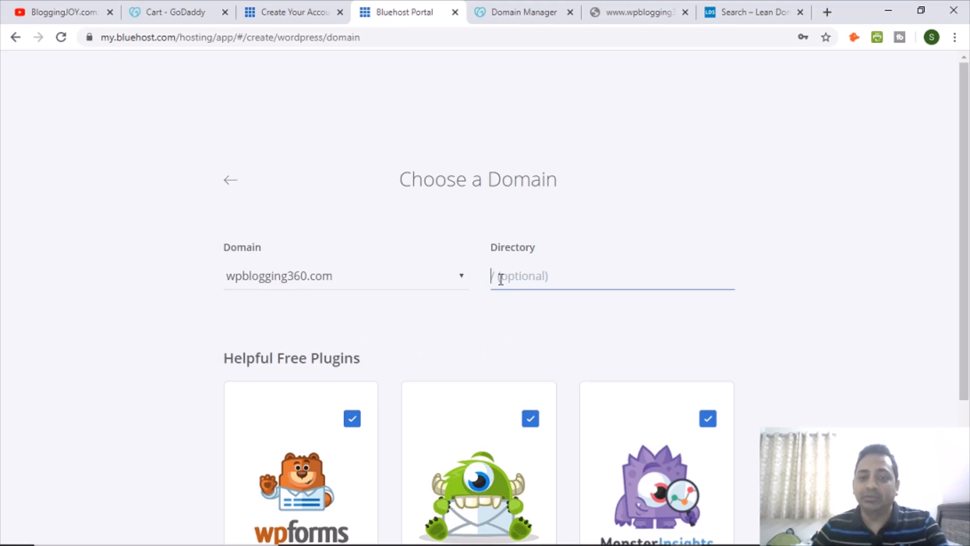
left_click(520, 340)
left_click(505, 286)
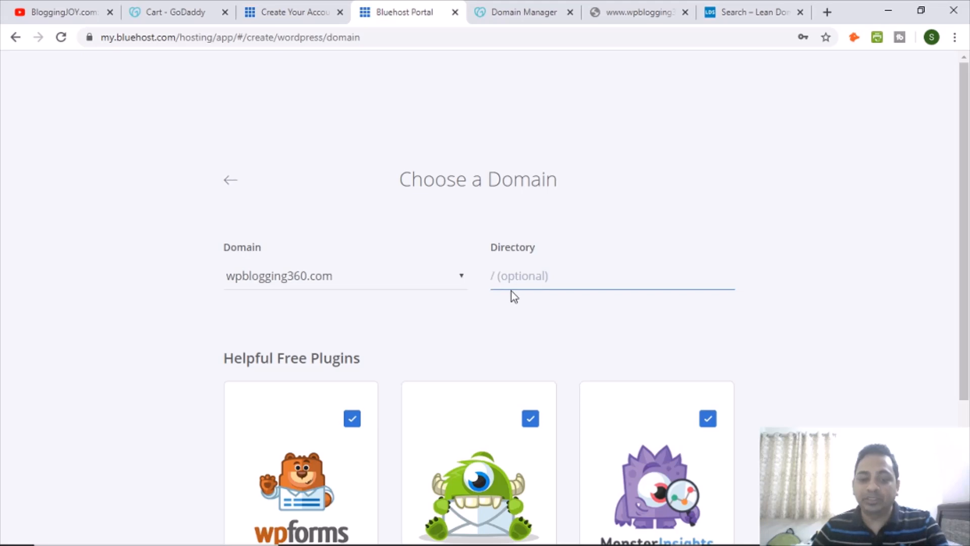
- Set the new site's directory to / for wpblogging360.com
type("/wp")
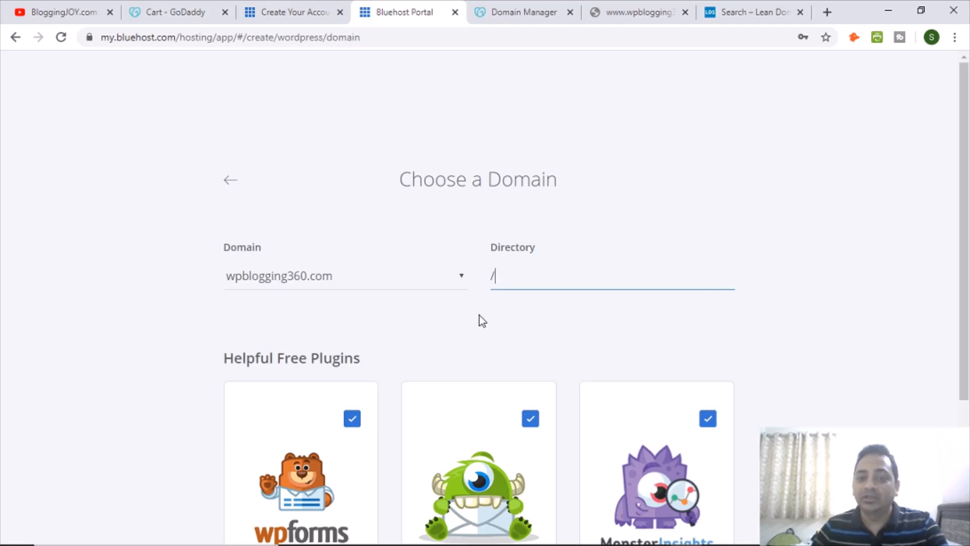
left_click(579, 343)
scroll(560, 362, "down", 1)
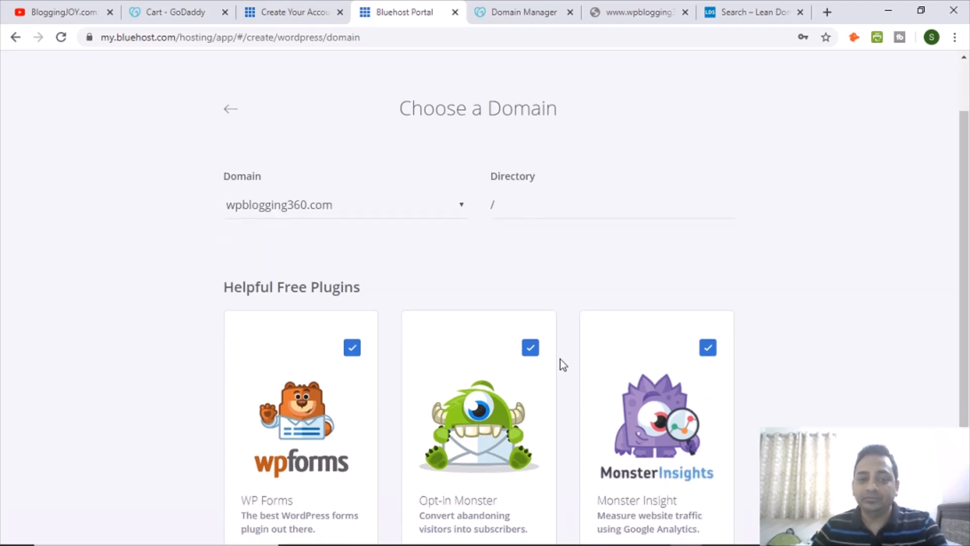
scroll(559, 363, "down", 1)
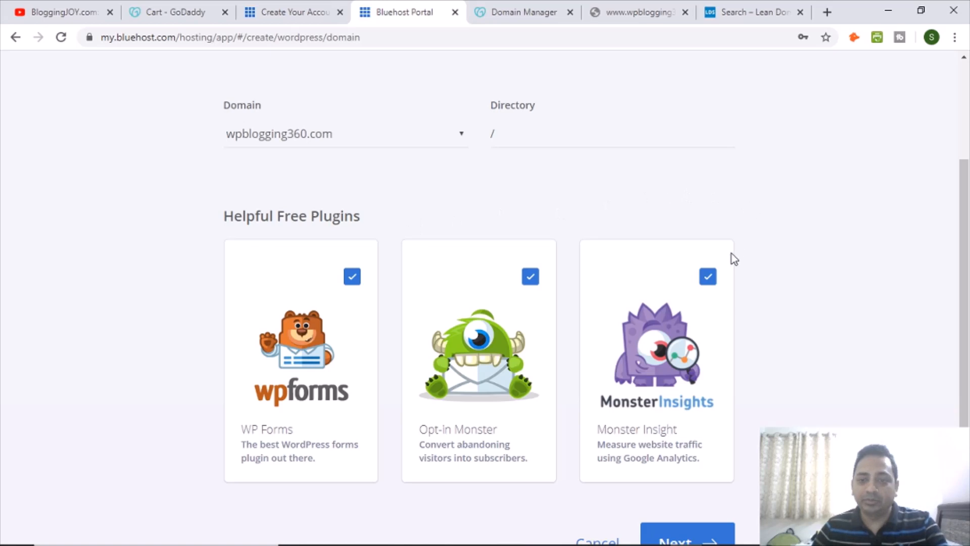
- Deselect the Monster Insight, Opt-In Monster and WP Forms plugins and continue to install WordPress
left_click(708, 281)
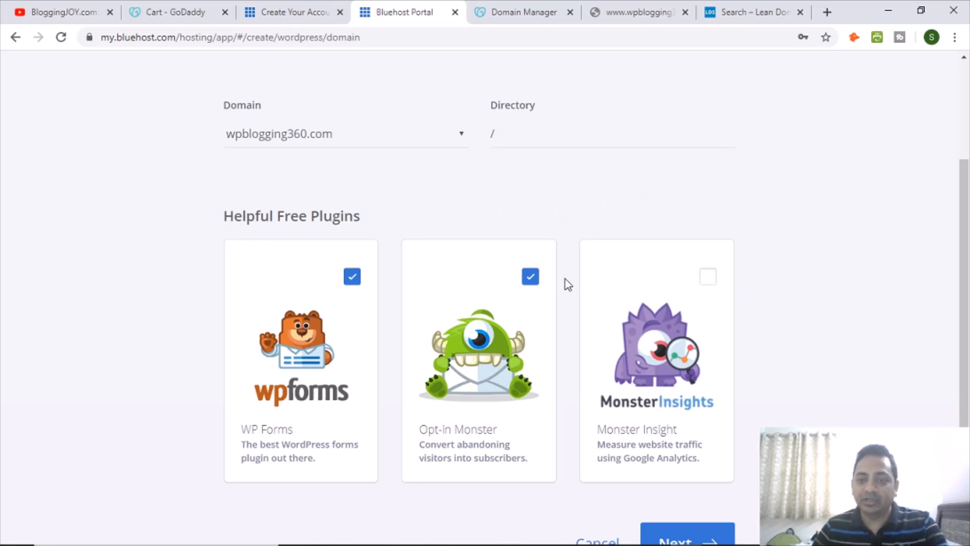
left_click(530, 277)
left_click(351, 278)
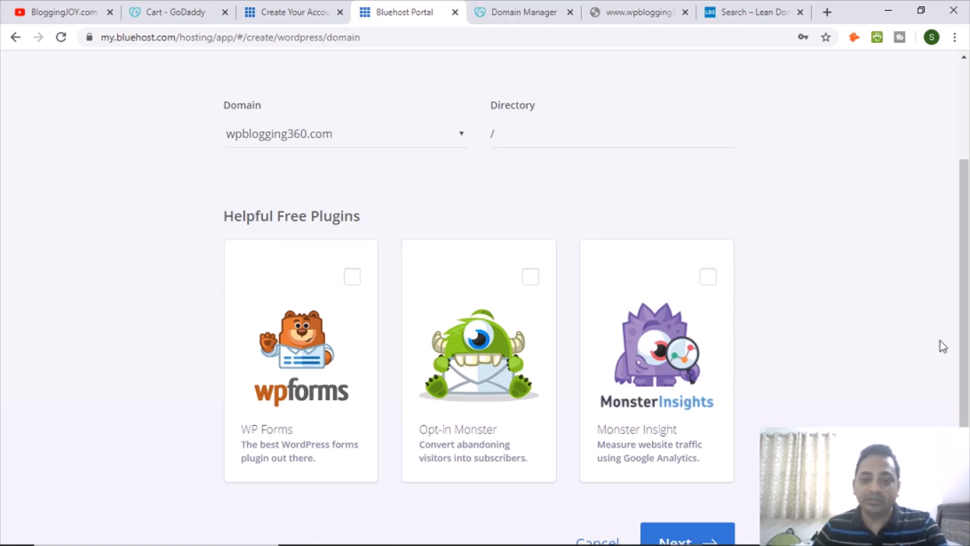
scroll(950, 353, "down", 1)
scroll(953, 369, "up", 3)
scroll(953, 374, "down", 3)
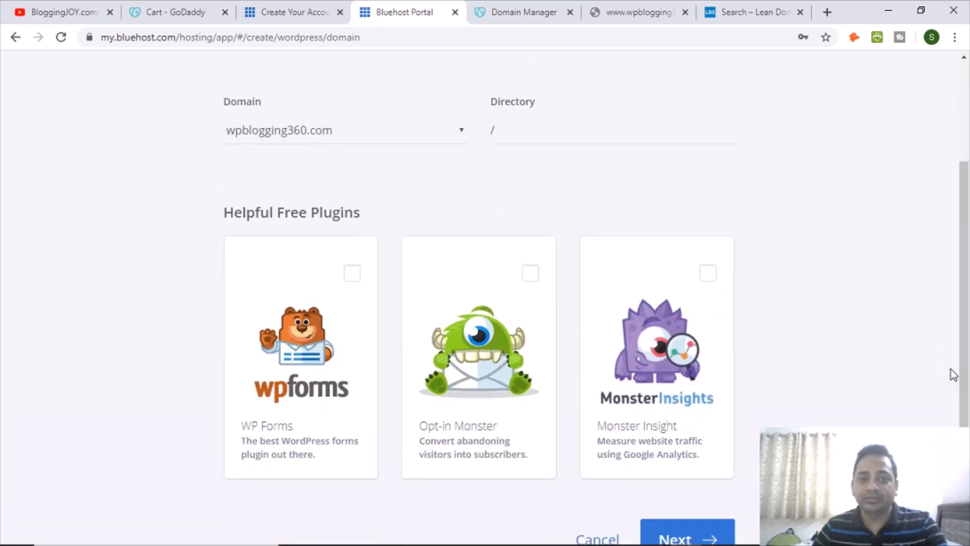
left_click(687, 491)
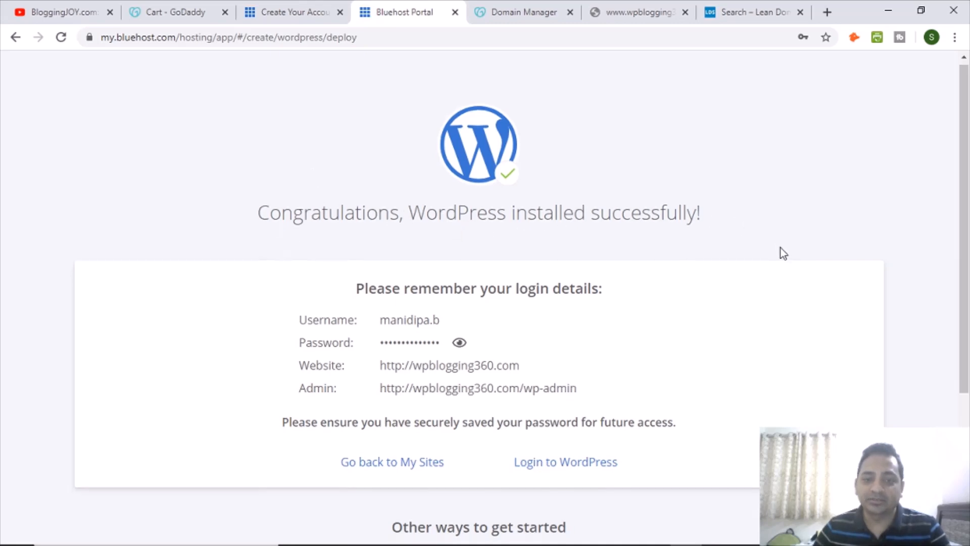
- Review the installation's login details and reload the open wpblogging360.com page to check whether the site loads
scroll(784, 254, "down", 3)
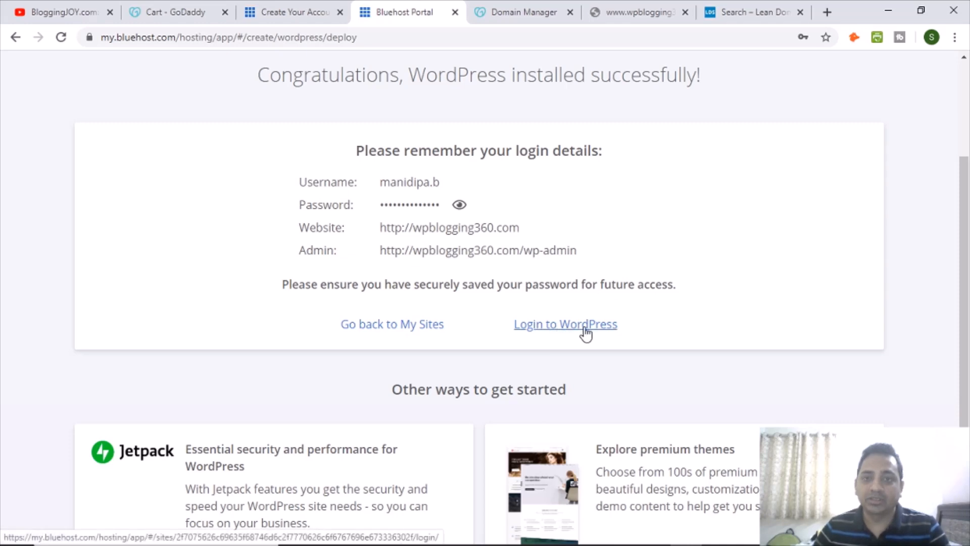
left_click(610, 14)
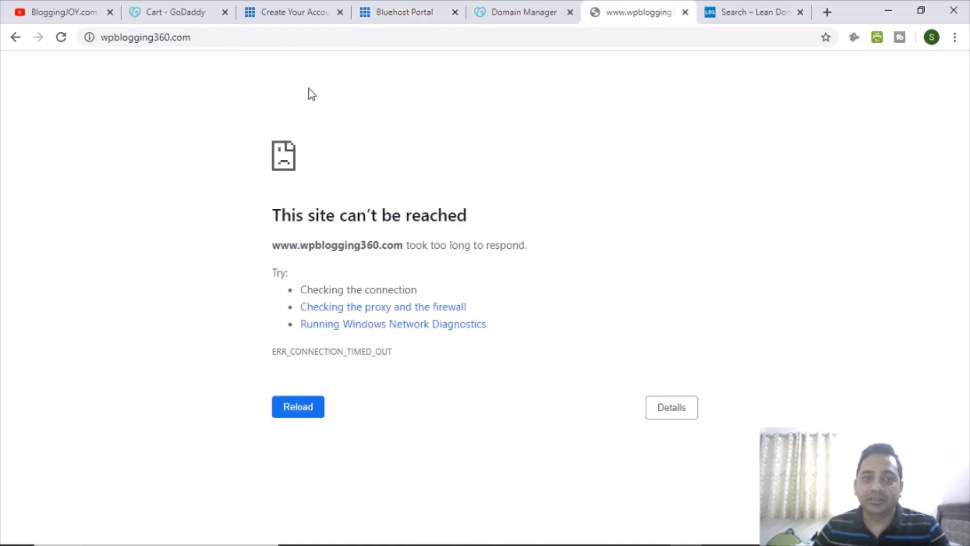
left_click(60, 39)
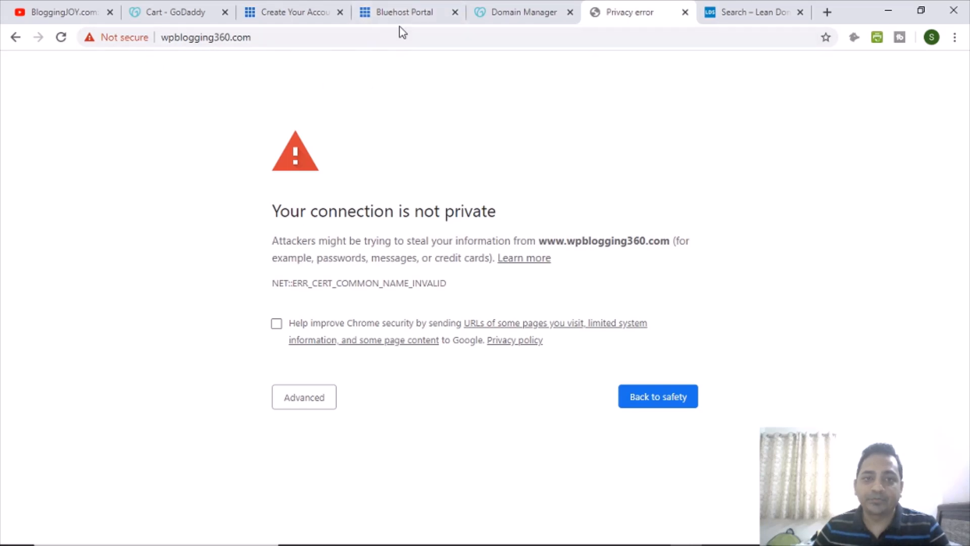
left_click(404, 12)
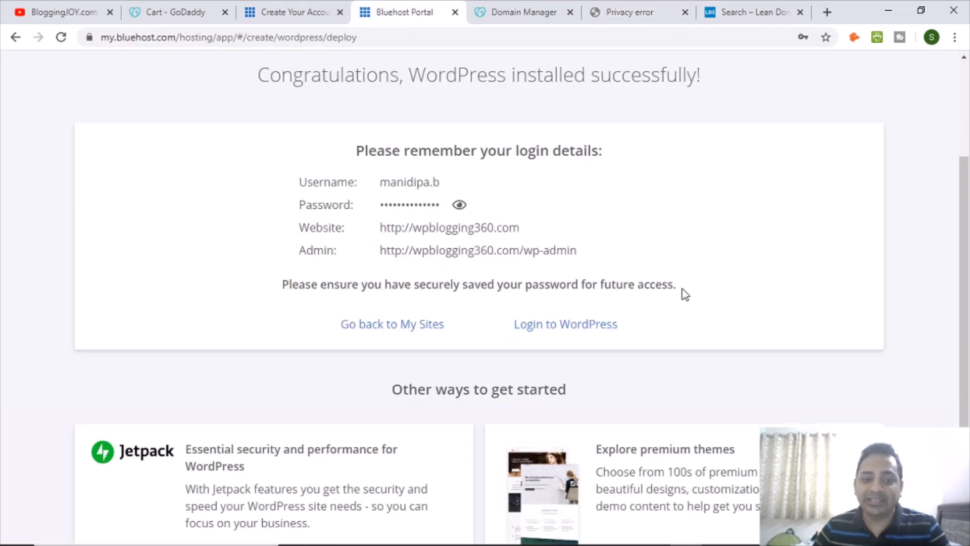
scroll(678, 189, "up", 3)
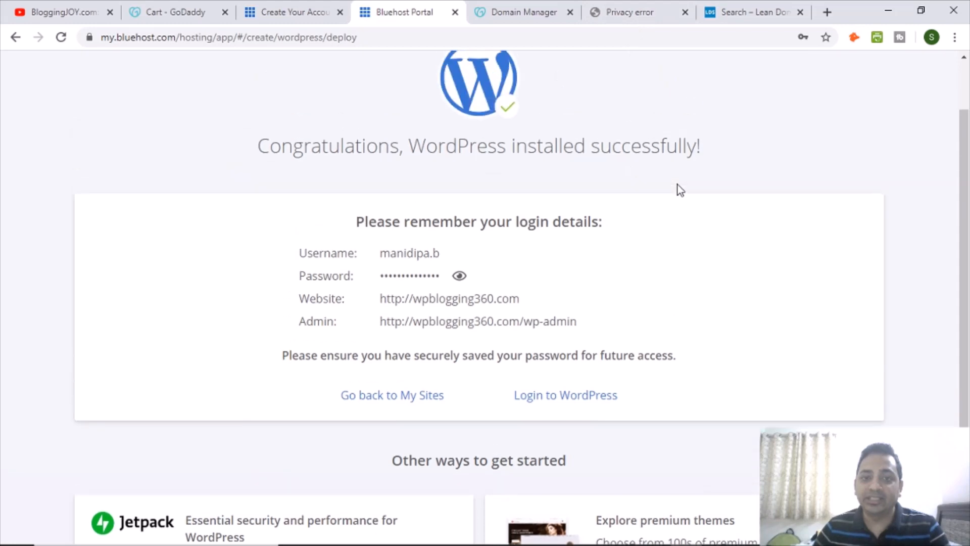
- Open the admin login from the wpblogging360.com page and log in to WordPress with the admin username and password
left_click(616, 12)
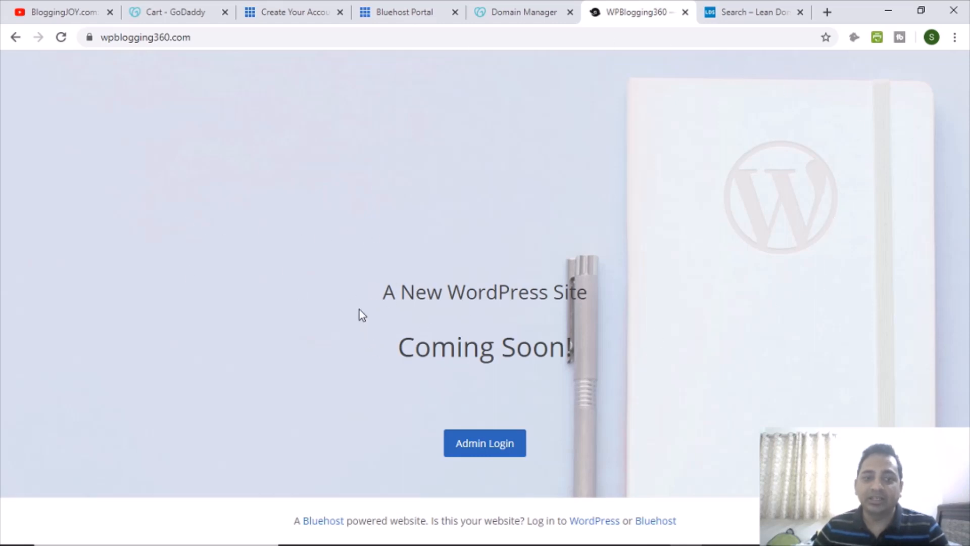
left_click(489, 450)
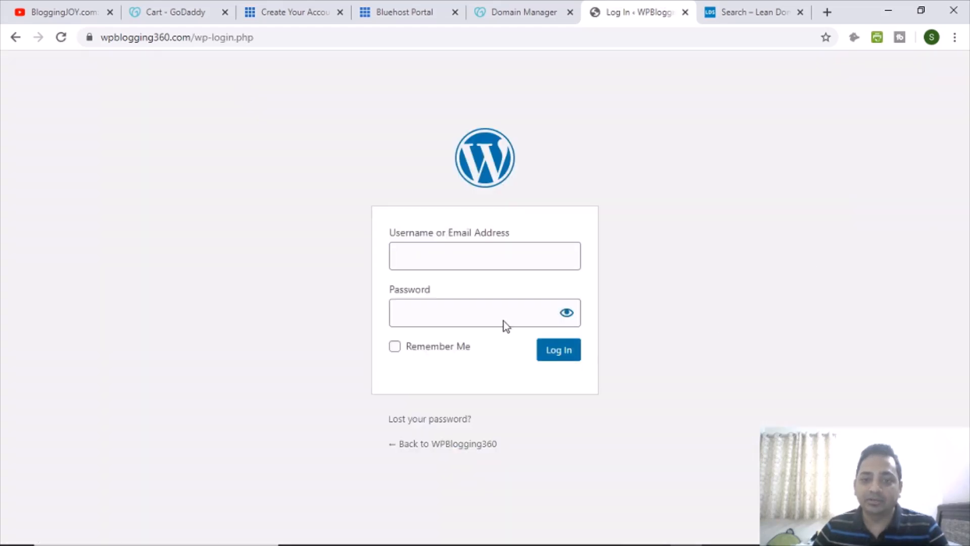
left_click(558, 349)
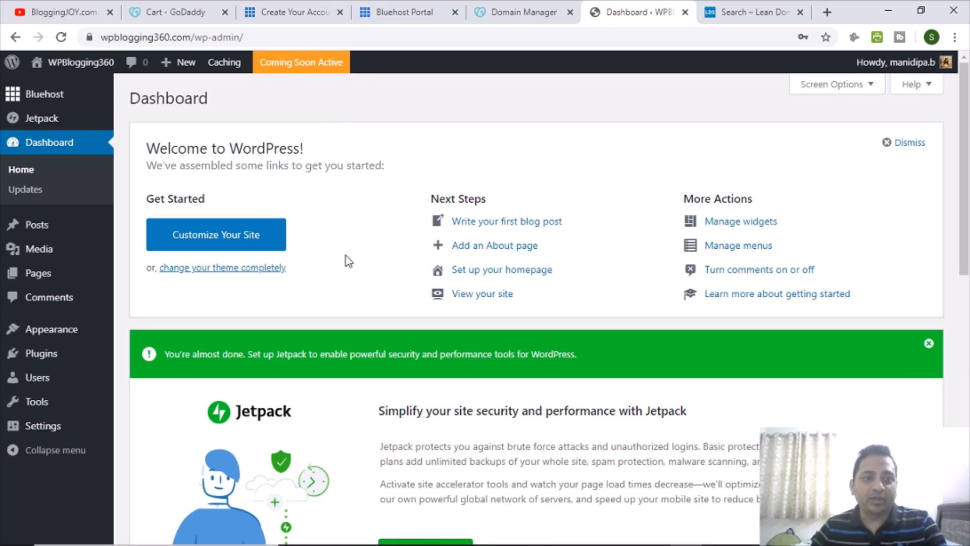
- Open the posts list, view the Hello world! post in a new tab and examine its web address
scroll(347, 260, "down", 1)
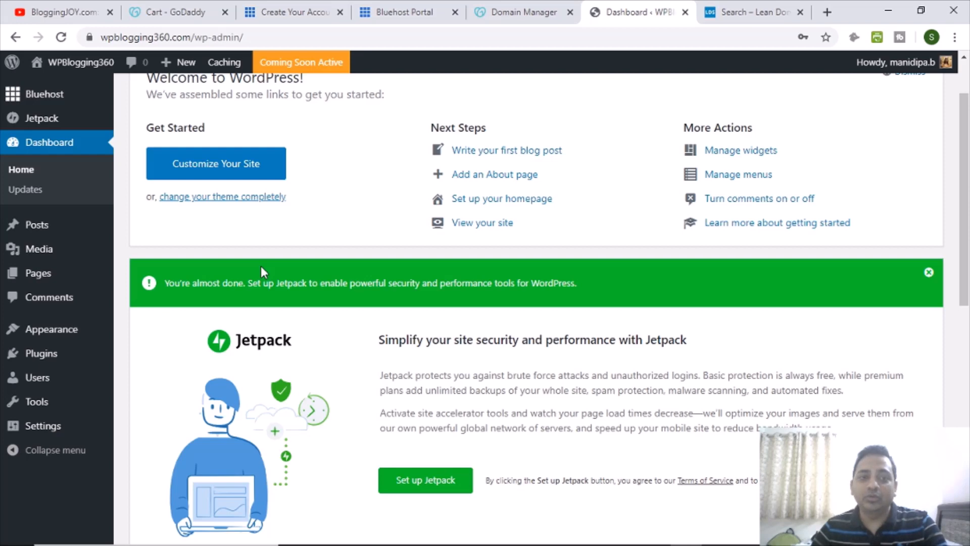
left_click(33, 228)
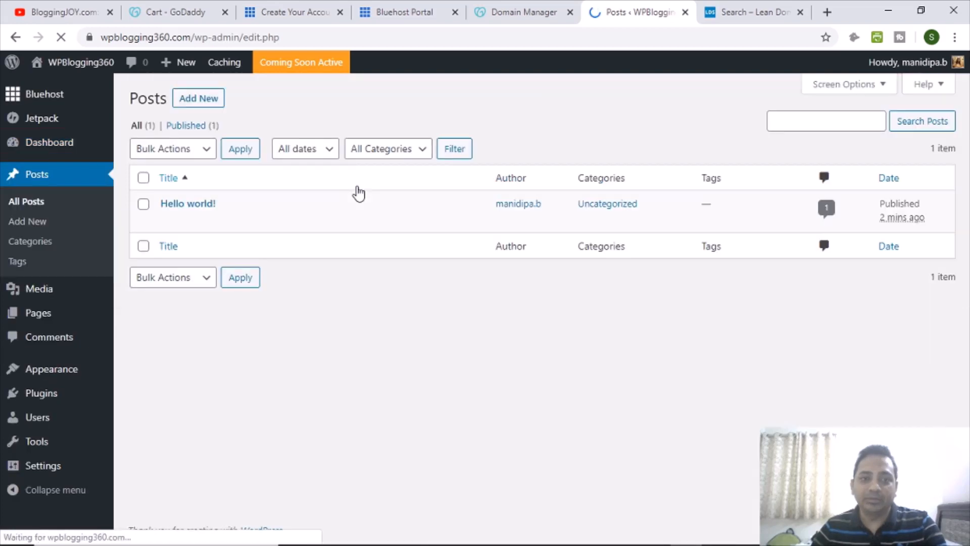
right_click(265, 222)
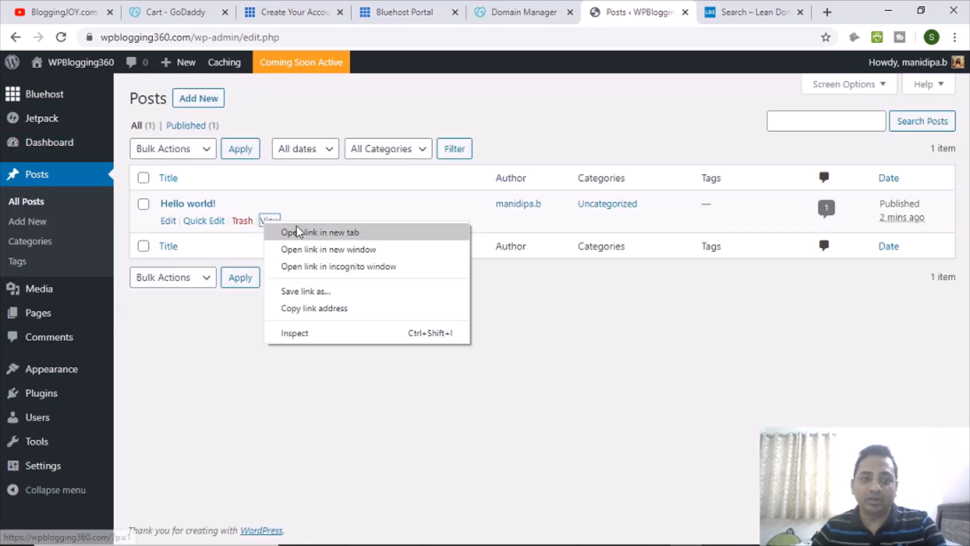
left_click(298, 232)
left_click(639, 16)
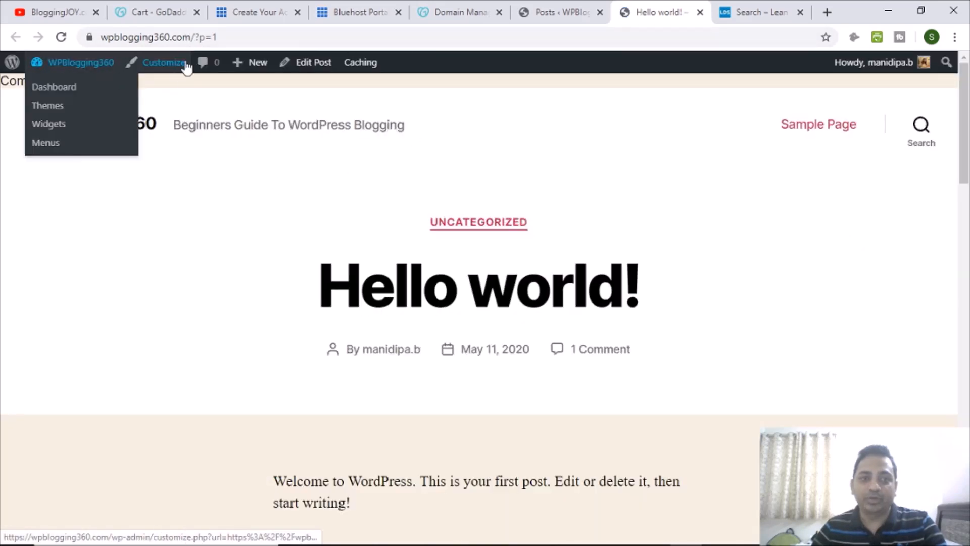
left_click(202, 37)
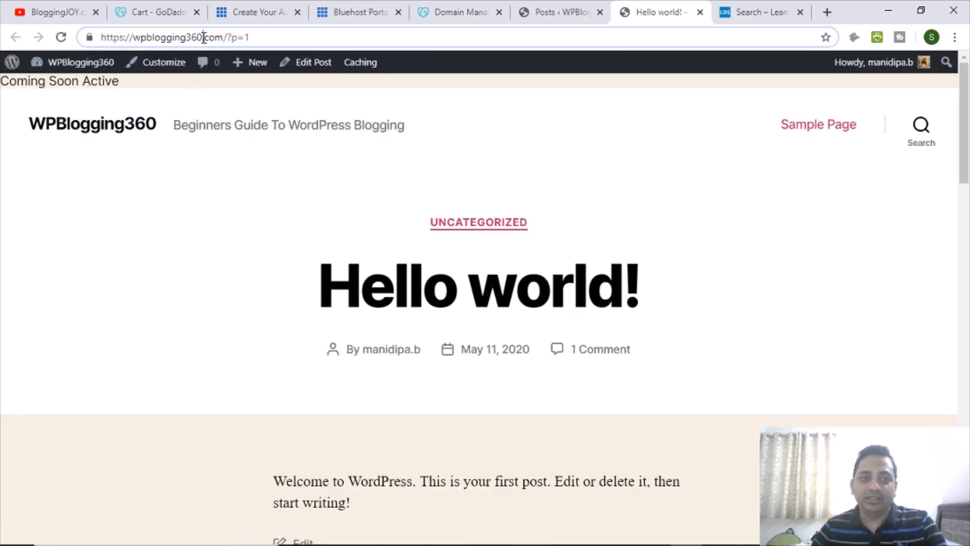
left_click_drag(227, 37, 286, 36)
left_click(299, 36)
- Set the site's permalink structure to Post name and save the permalink settings
left_click(576, 12)
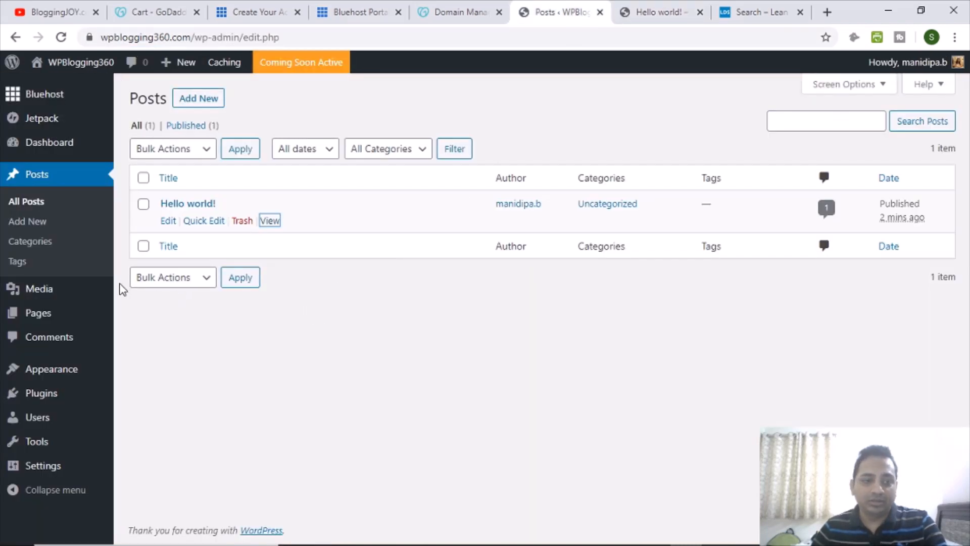
mouse_move(59, 475)
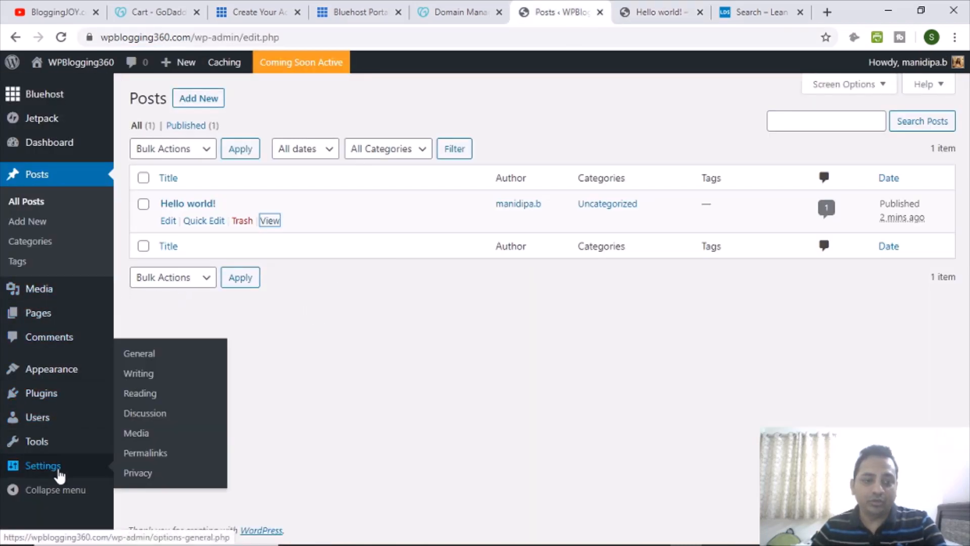
left_click(143, 454)
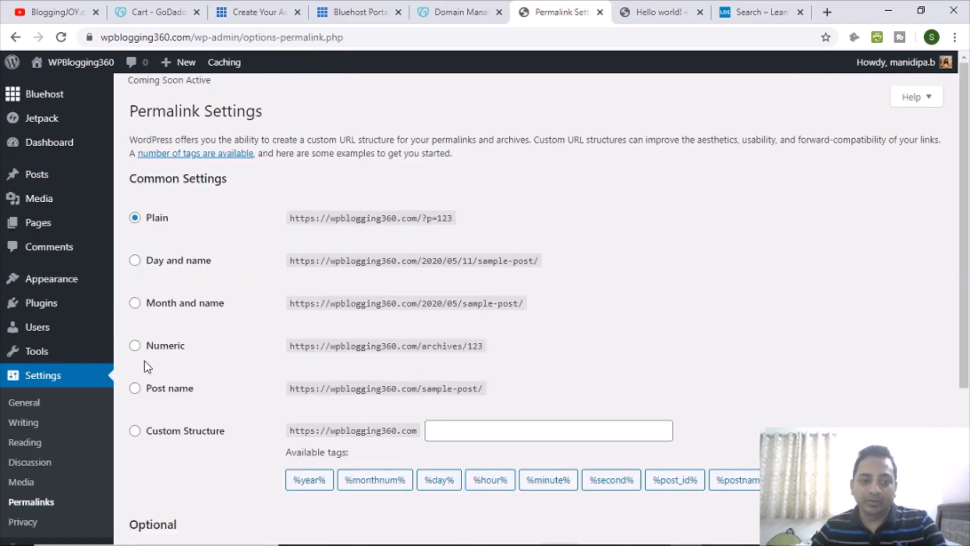
left_click(134, 388)
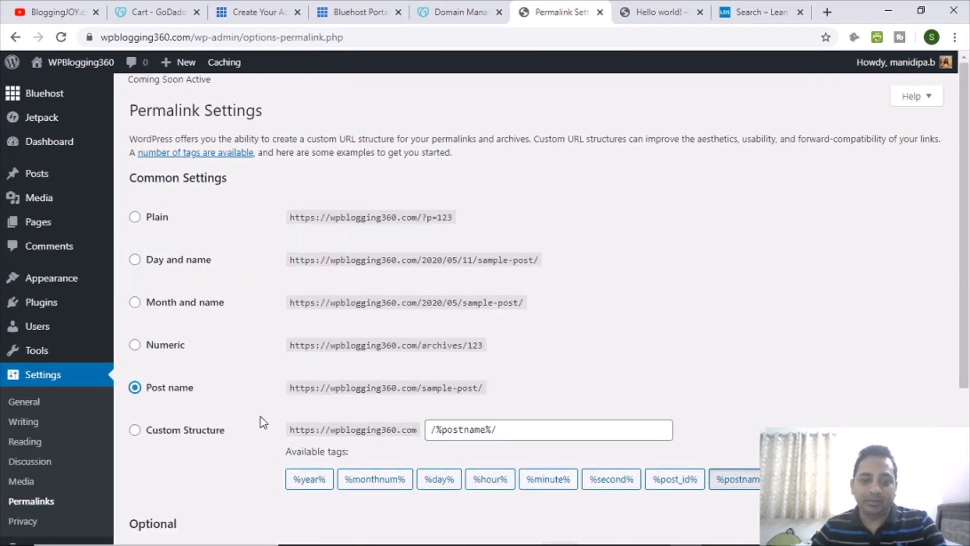
scroll(261, 419, "down", 4)
left_click(180, 471)
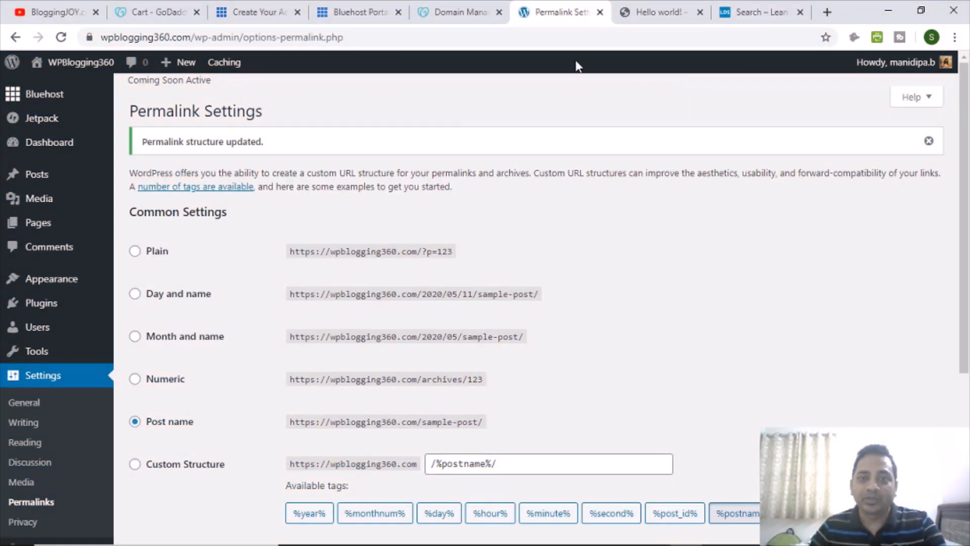
- Reload the Hello world! post and examine the ending of its web address under the new permalink structure
left_click(629, 12)
left_click(66, 40)
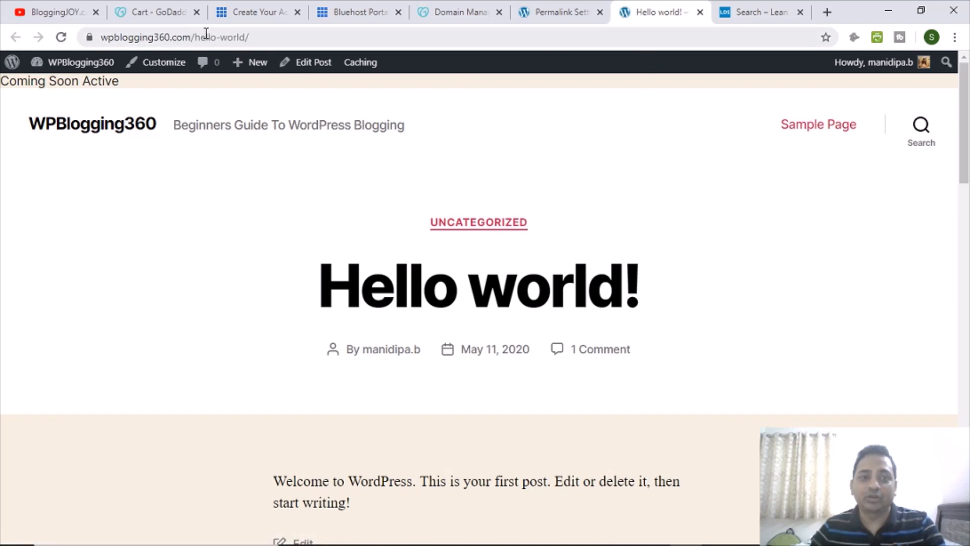
left_click_drag(195, 37, 269, 37)
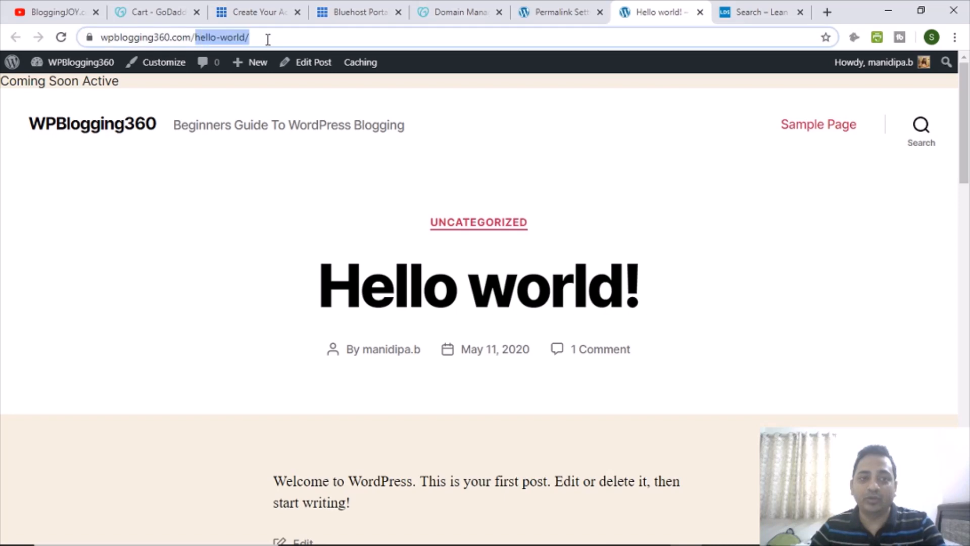
left_click(338, 158)
- Go back to the list of all posts and move the Hello world! post to the trash
left_click(548, 12)
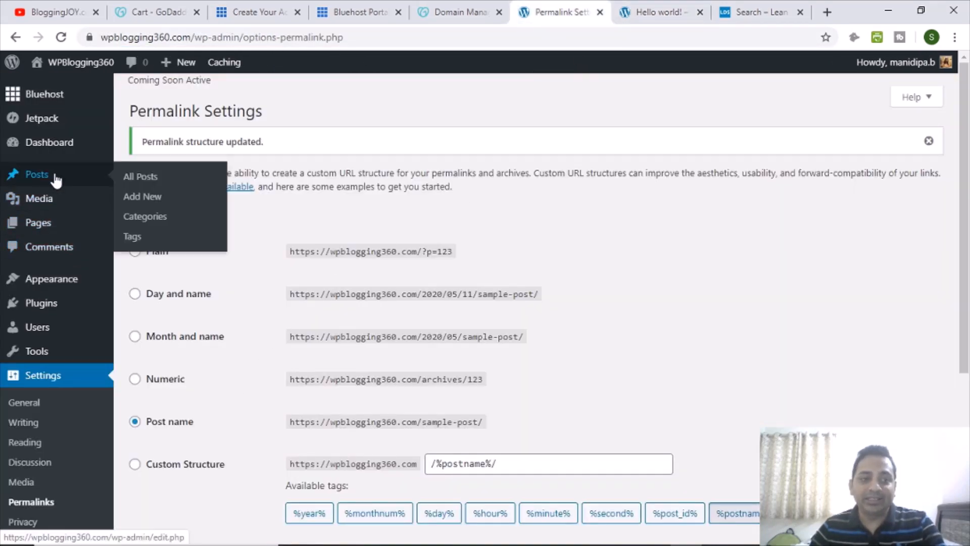
left_click(142, 176)
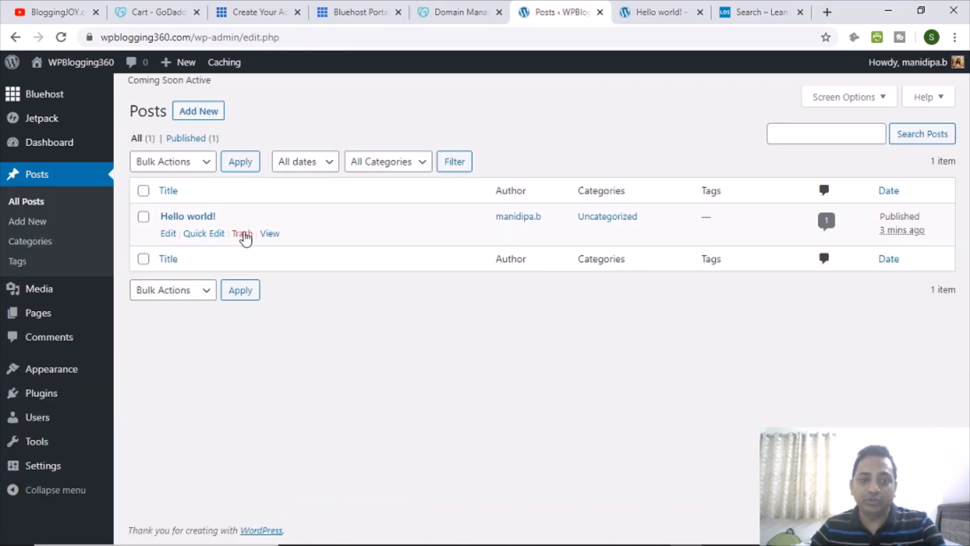
left_click(243, 233)
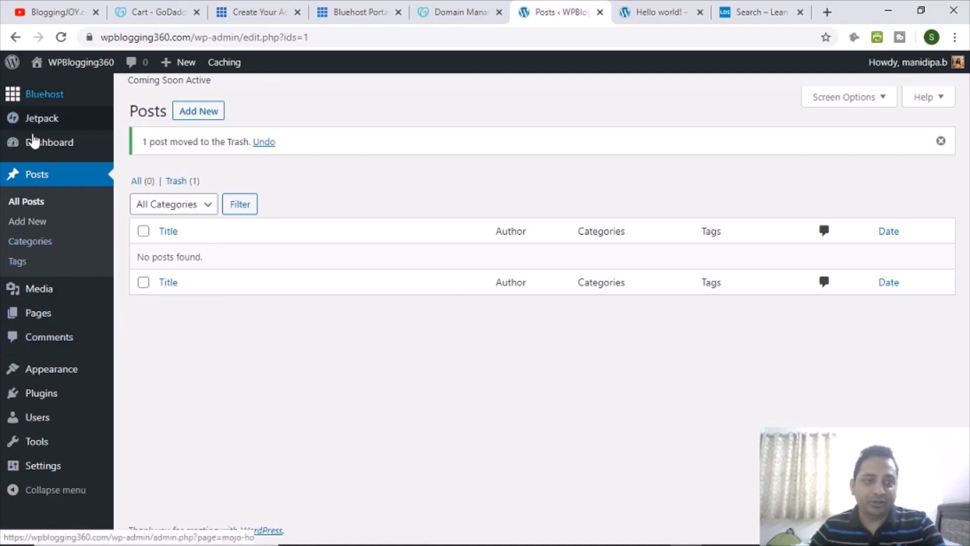
- Check the comments page and look over the themes installed on the site
left_click(59, 348)
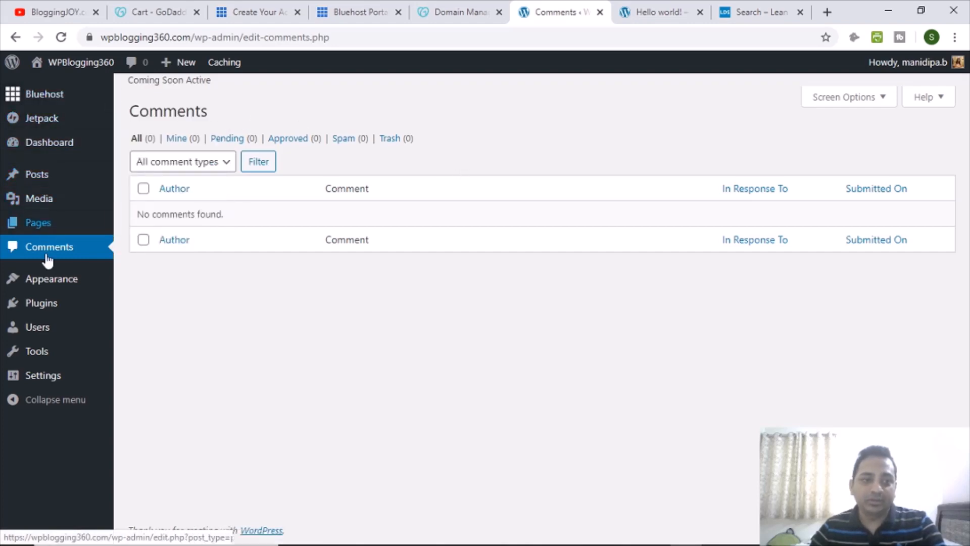
mouse_move(115, 292)
left_click(152, 282)
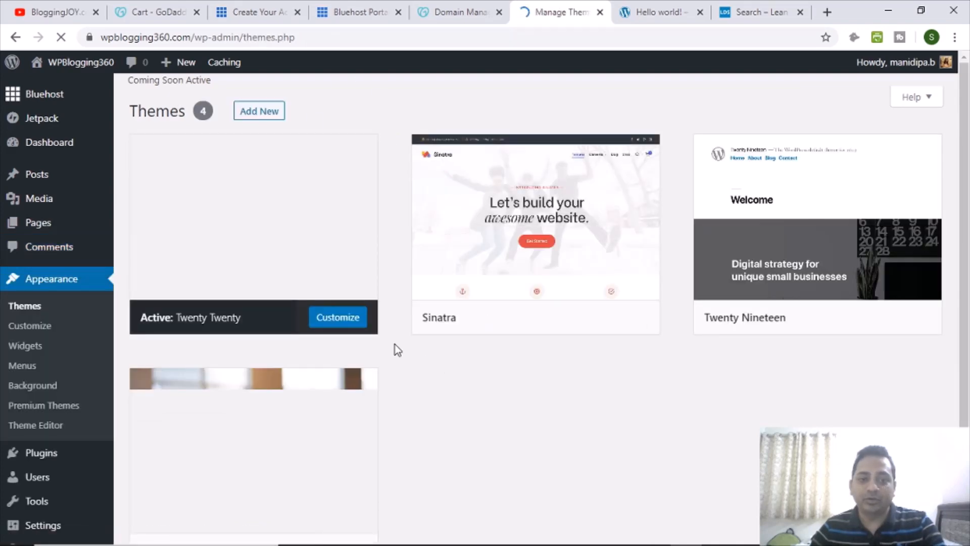
mouse_move(592, 328)
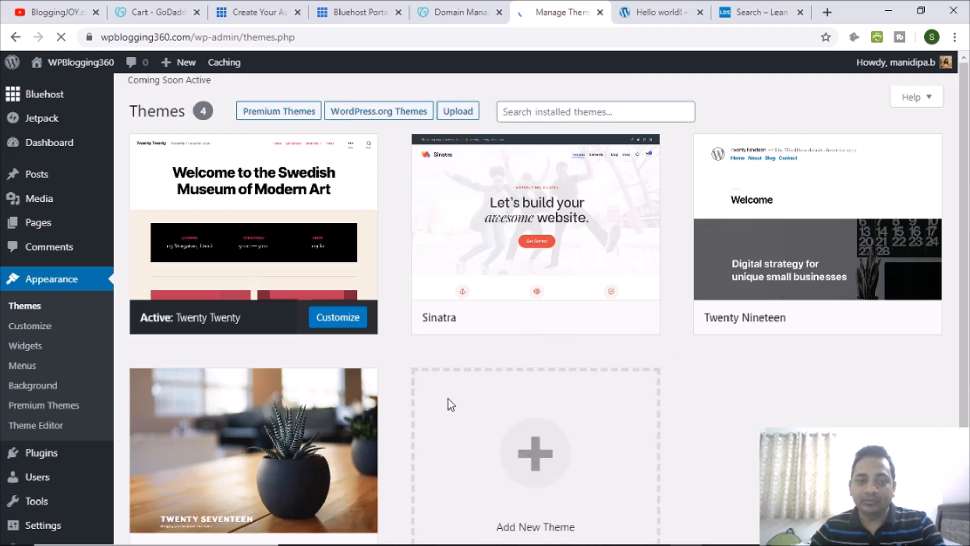
scroll(447, 399, "down", 2)
mouse_move(281, 376)
scroll(281, 376, "up", 2)
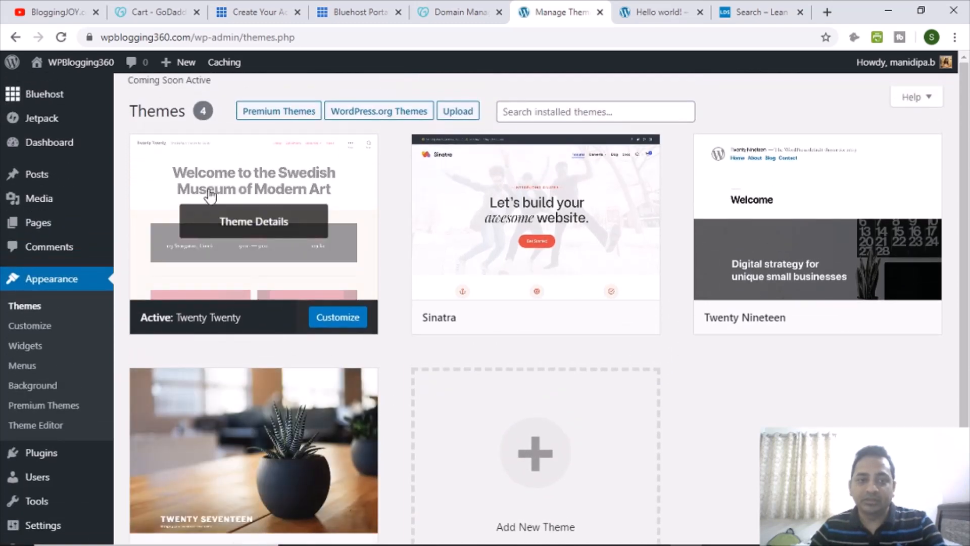
mouse_move(502, 278)
- Return to the open Hello world! post and go to the site's home page to view the active theme
left_click(636, 20)
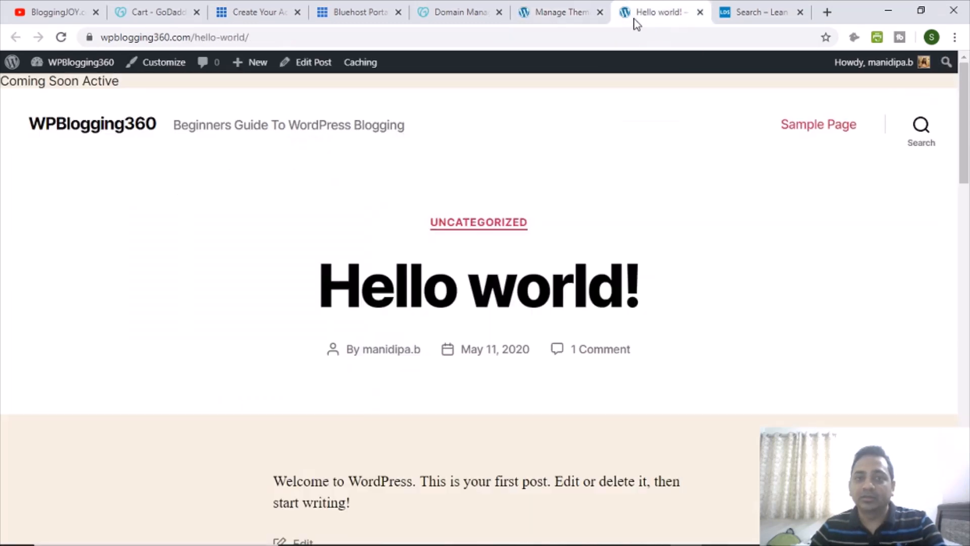
left_click(101, 130)
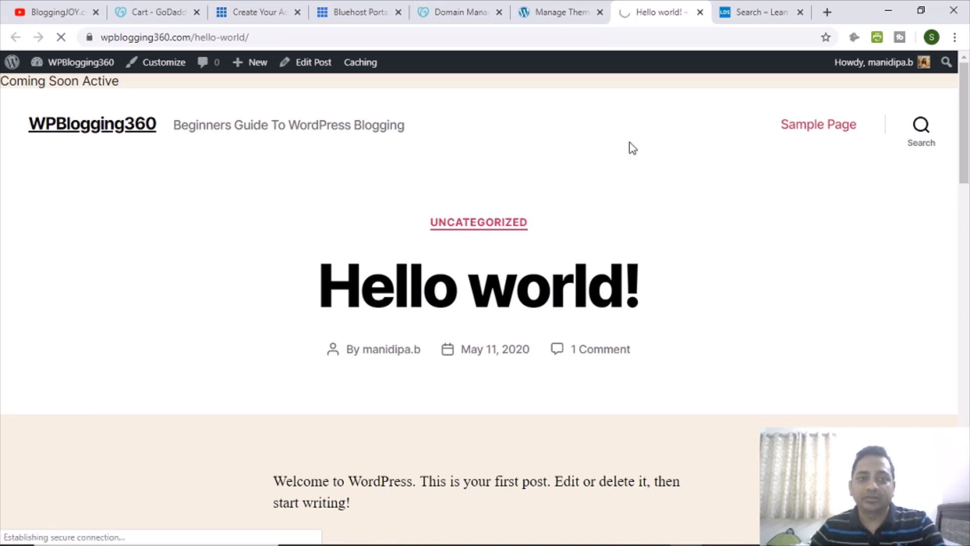